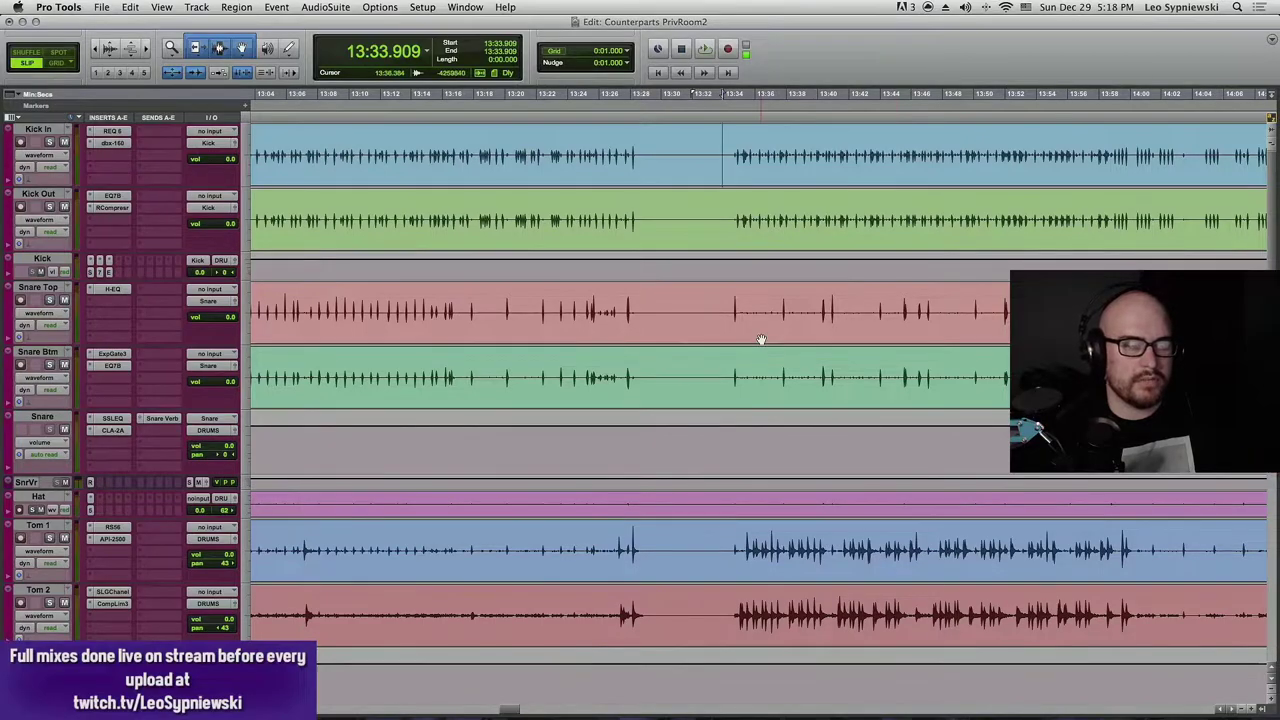
- Play the drum tracks from 13:33.909, then stop
{"action": "scroll", "coordinate": [761, 340], "scroll_direction": "down", "scroll_amount": 5}
{"action": "scroll", "coordinate": [761, 338], "scroll_direction": "up", "scroll_amount": 5}
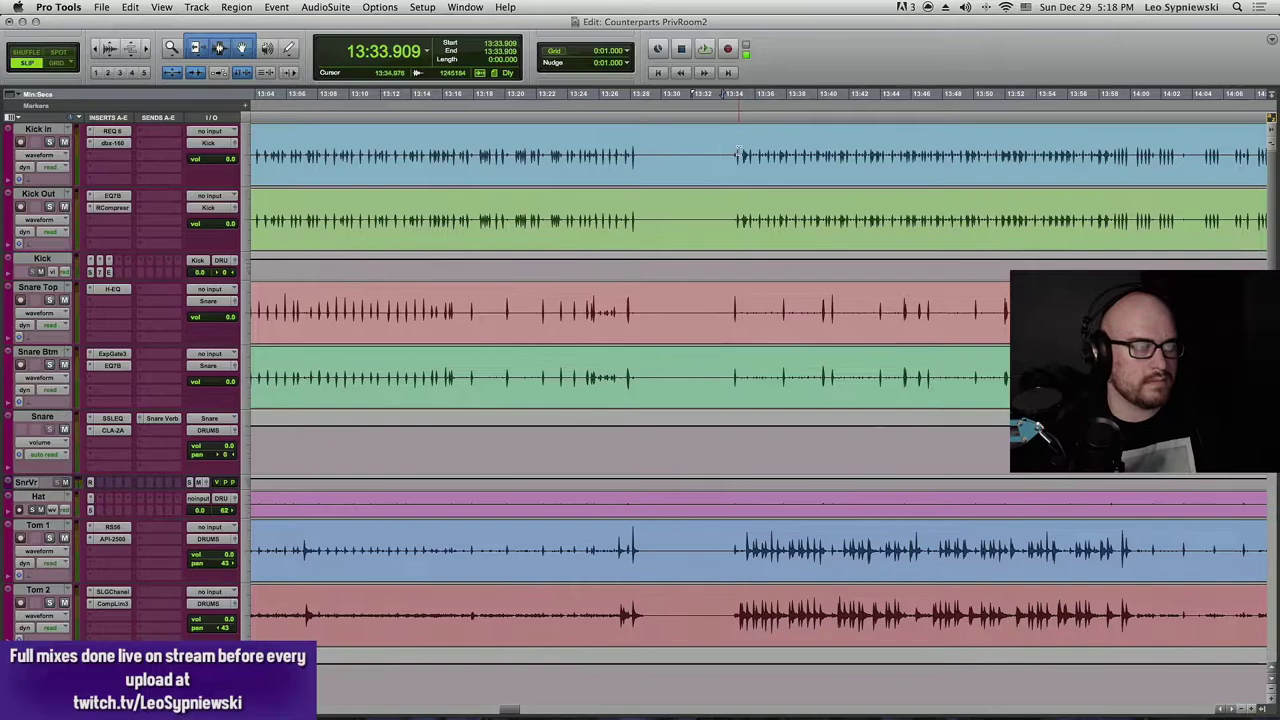
{"action": "key", "text": "space"}
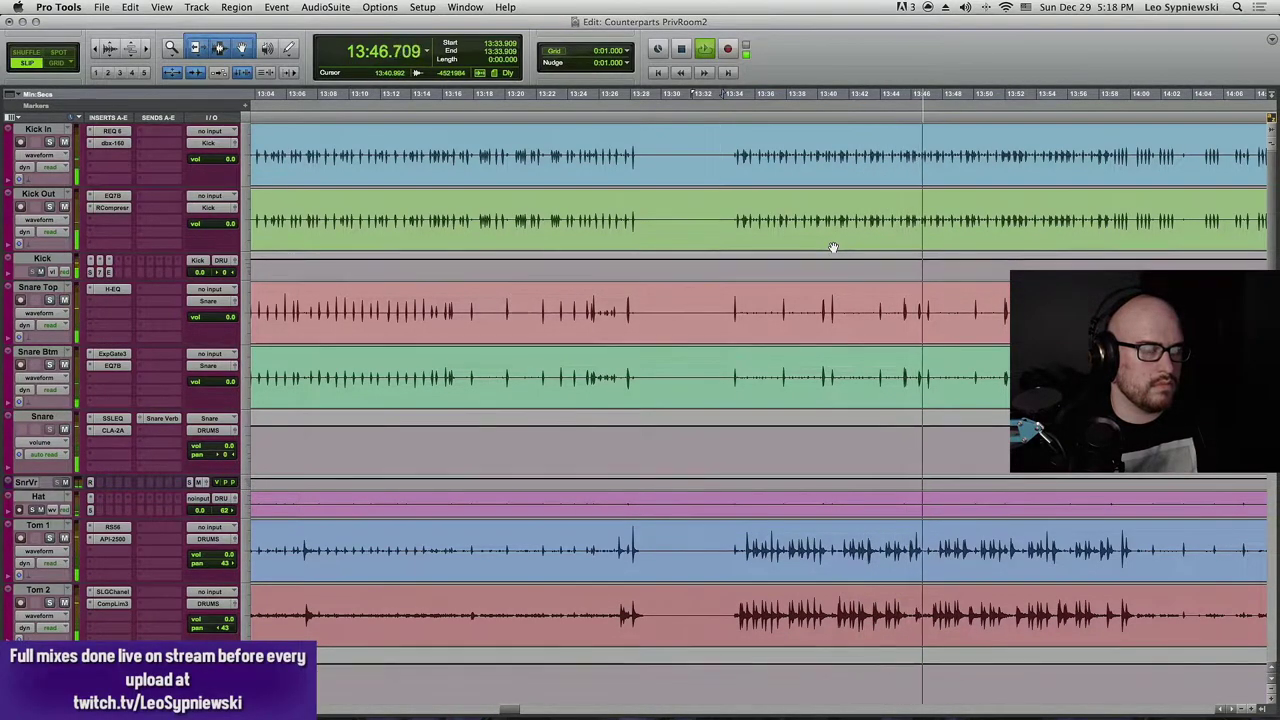
{"action": "key", "text": "space"}
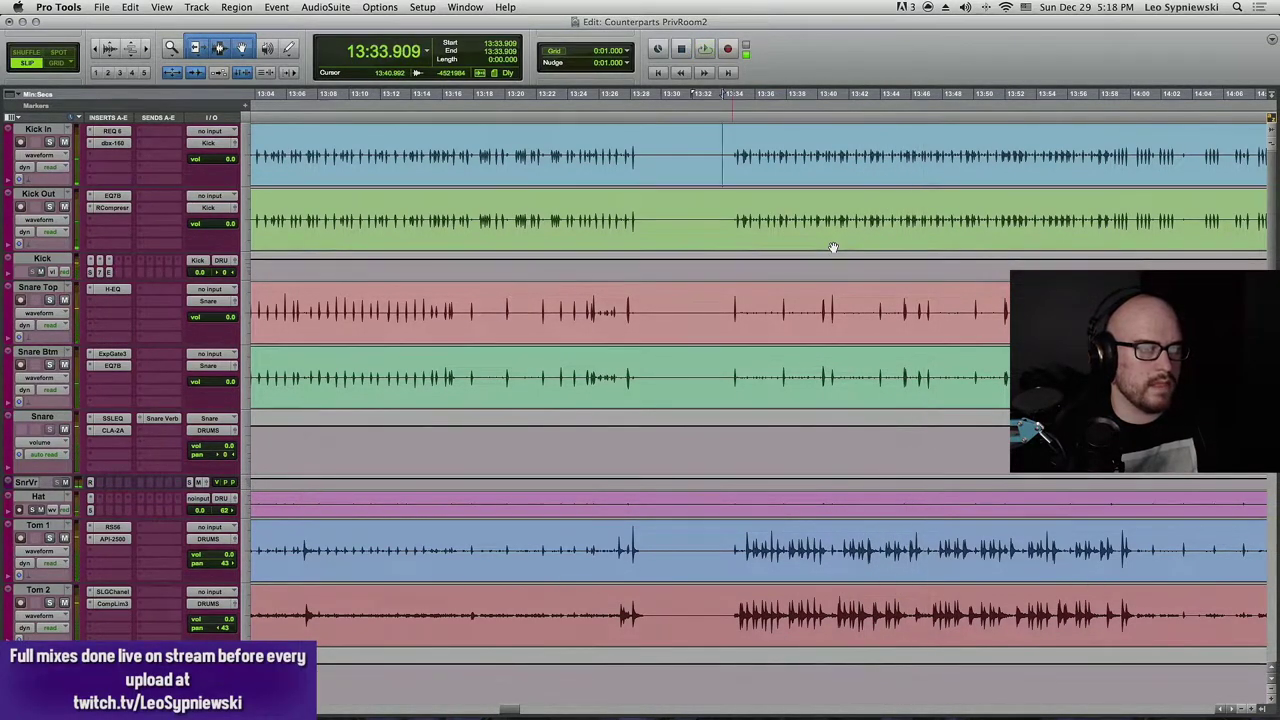
- Move the playback start to 13:59.168 and listen to that passage
{"action": "left_click", "coordinate": [1125, 142]}
{"action": "scroll", "coordinate": [960, 142], "scroll_direction": "right", "scroll_amount": 5}
{"action": "key", "text": "space"}
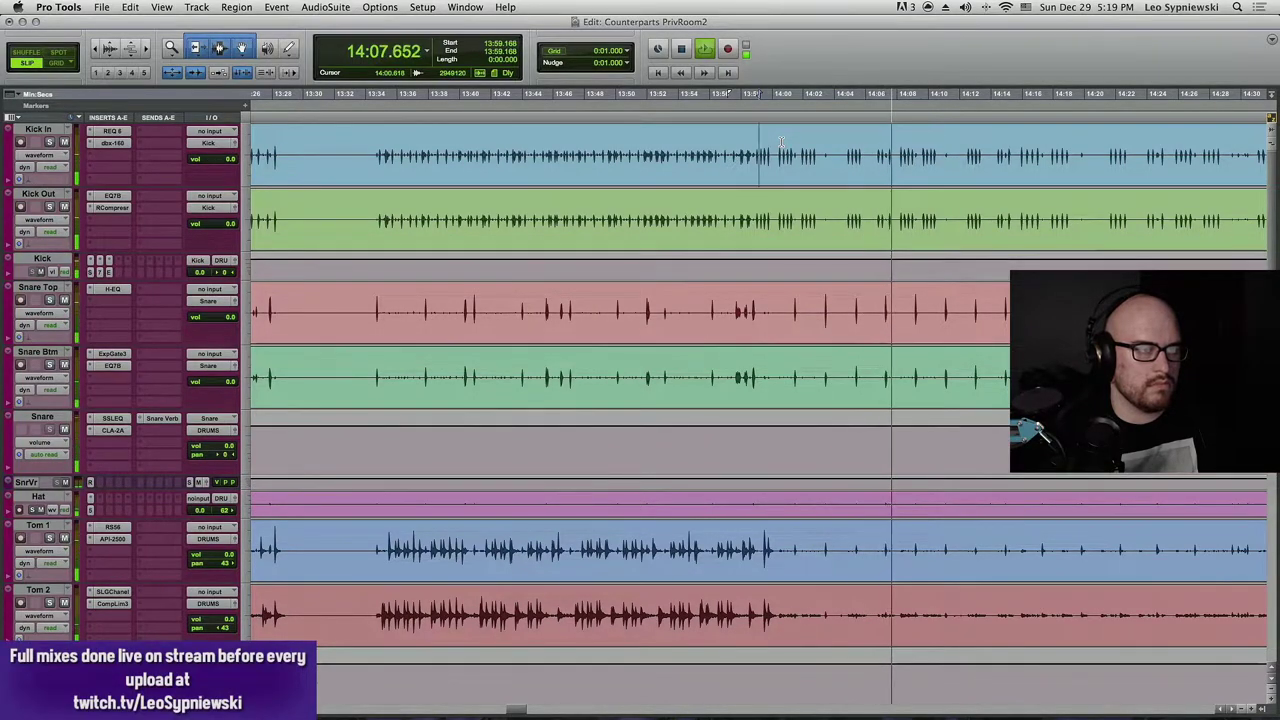
{"action": "key", "text": "space"}
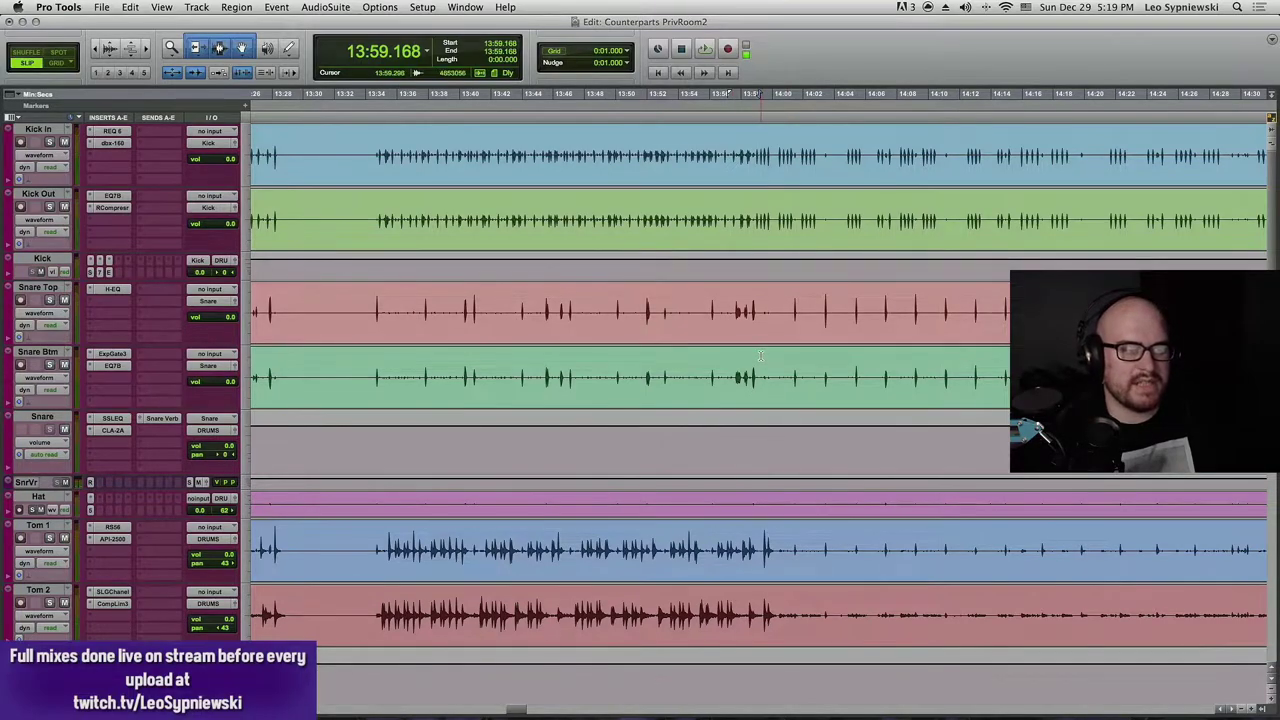
- Place the playback start at 13:34.677 and zoom in on the waveforms there
{"action": "scroll", "coordinate": [760, 356], "scroll_direction": "down", "scroll_amount": 5}
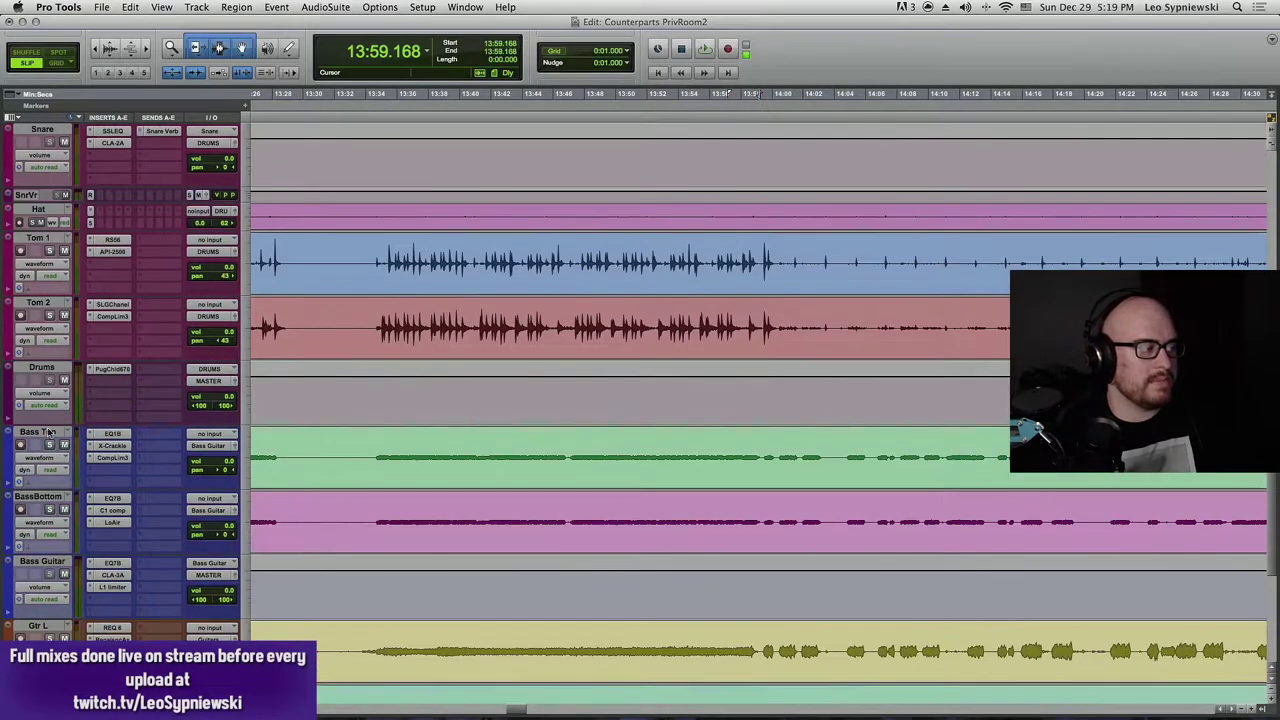
{"action": "scroll", "coordinate": [70, 590], "scroll_direction": "down", "scroll_amount": 3}
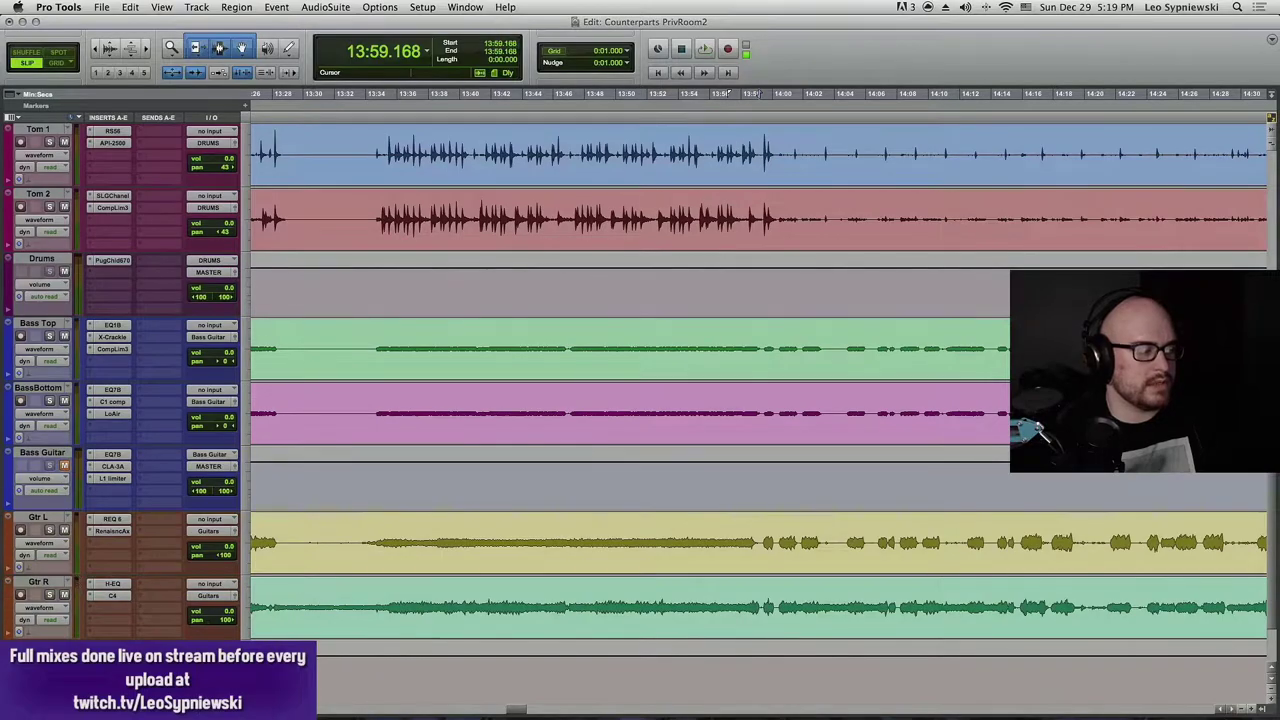
{"action": "scroll", "coordinate": [377, 204], "scroll_direction": "up", "scroll_amount": 10}
{"action": "left_click", "coordinate": [377, 204]}
{"action": "key", "text": "super+bracketright"}
{"action": "key", "text": "super+bracketright"}
- Play from 13:34.677, then reset the start to 13:34.549 on a Snare Top hit
{"action": "key", "text": "space"}
{"action": "key", "text": "super+bracketleft"}
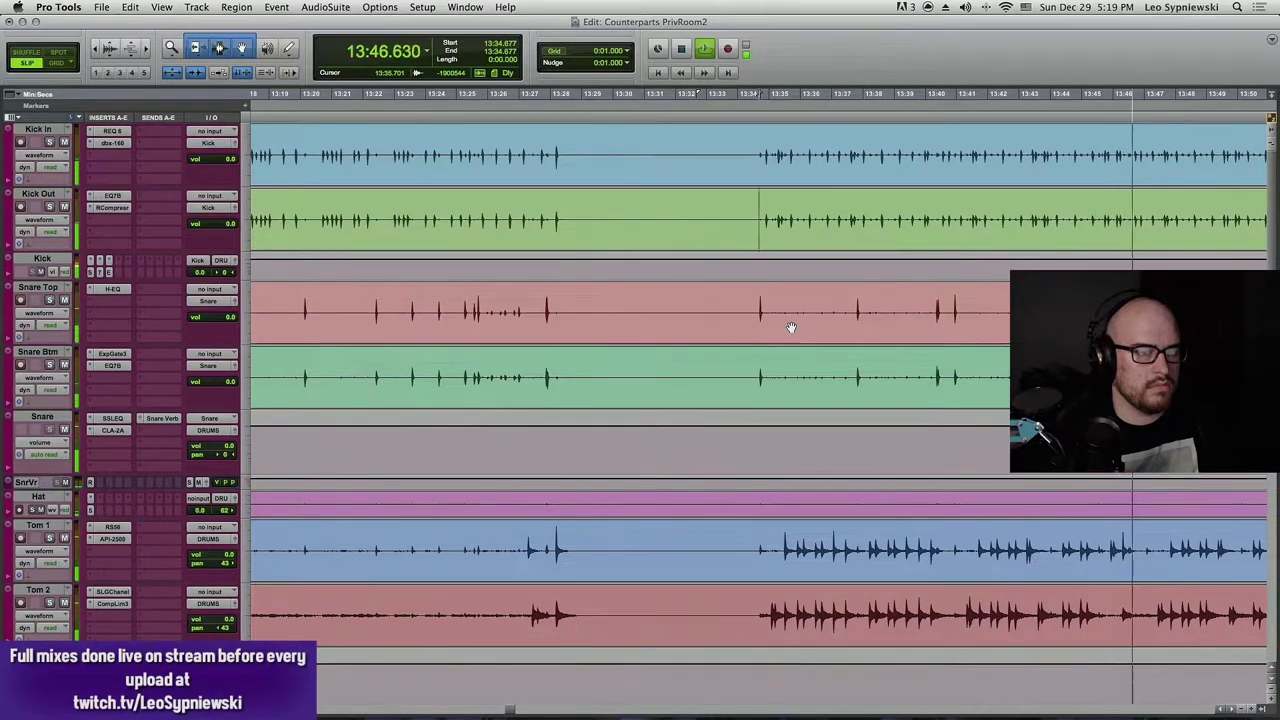
{"action": "key", "text": "space"}
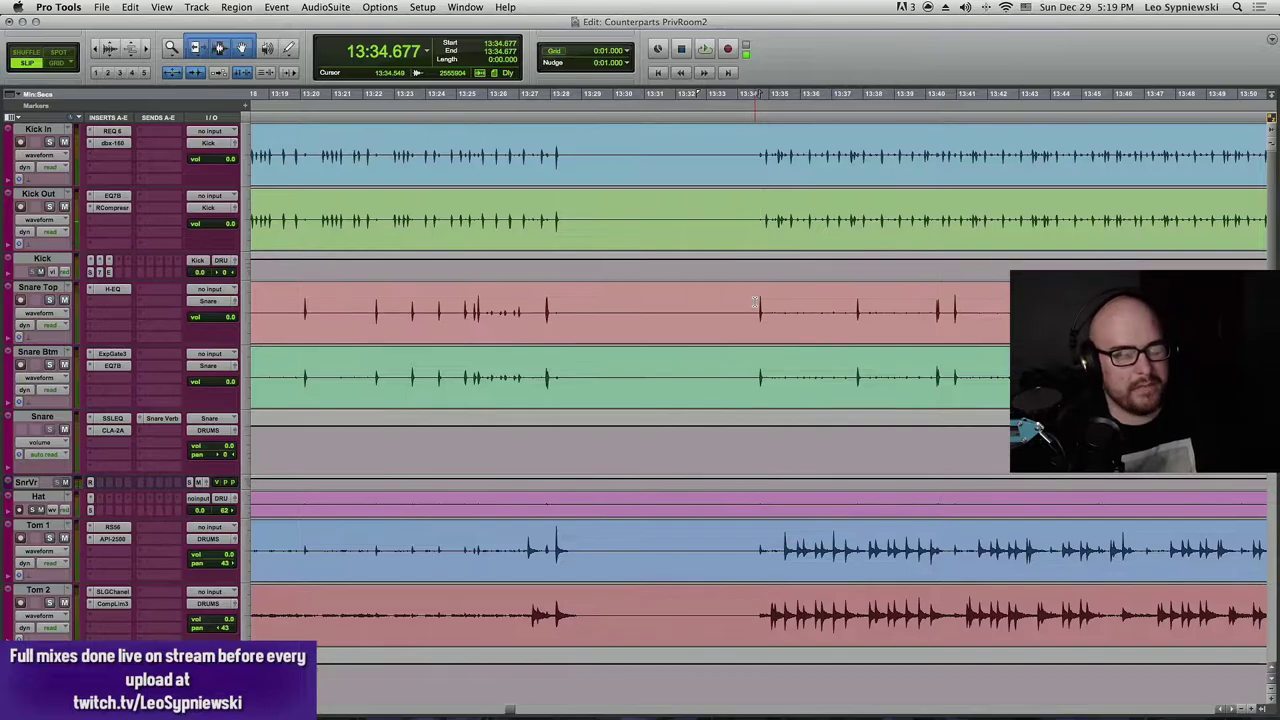
{"action": "left_click", "coordinate": [755, 302]}
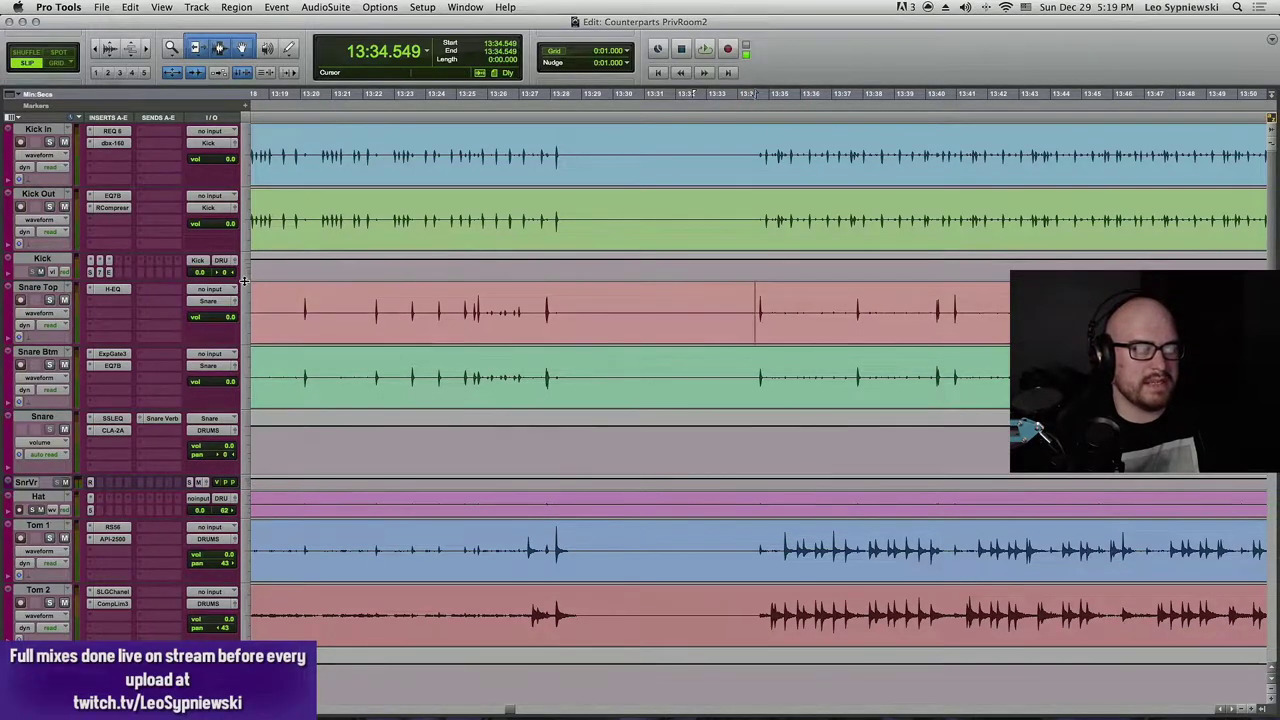
- Enlarge the Kick track and select the Kick In passage from 14:16 to 14:26
{"action": "left_click_drag", "start_coordinate": [244, 283], "coordinate": [245, 315]}
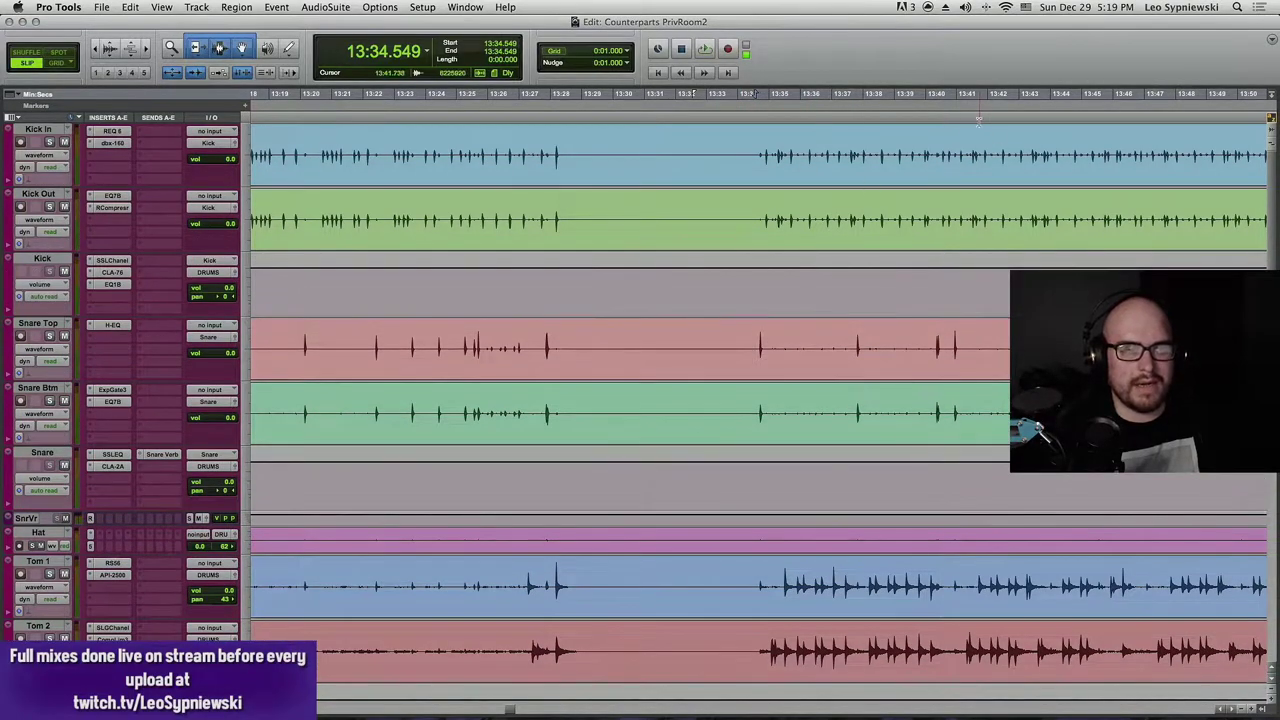
{"action": "key", "text": "period"}
{"action": "key", "text": "1"}
{"action": "key", "text": "period"}
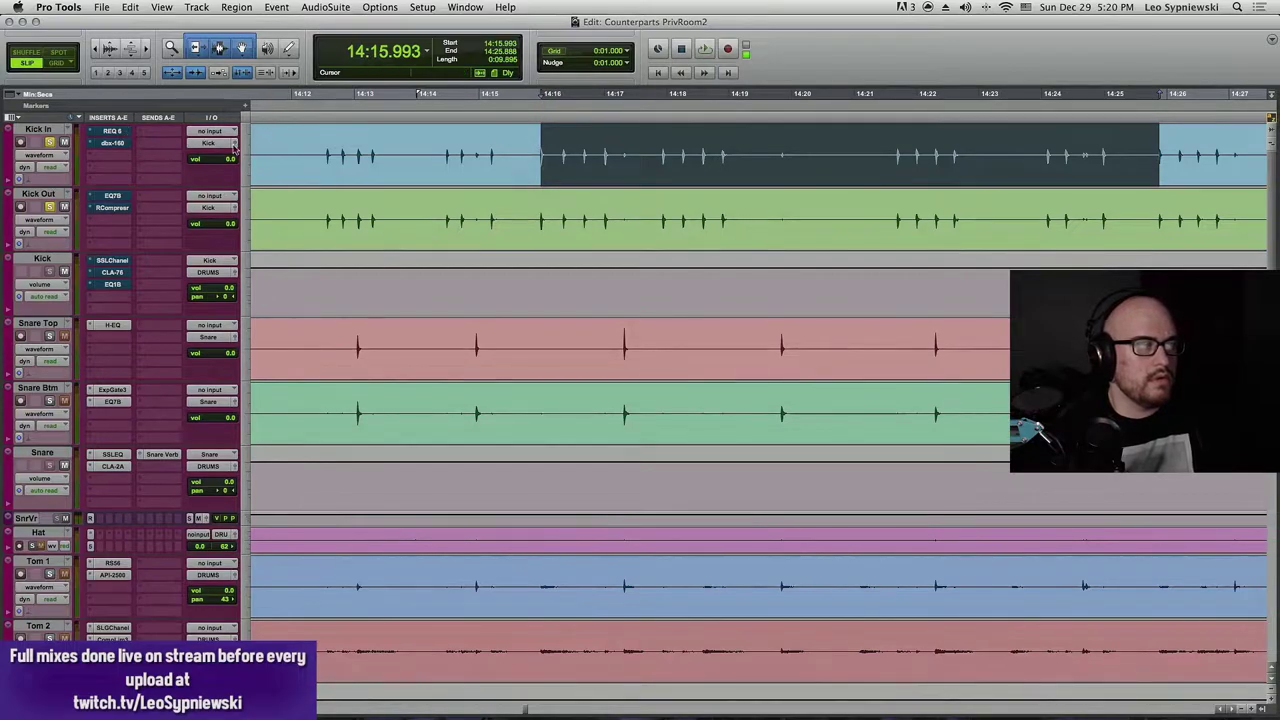
- Audition the selected Kick In passage three times
{"action": "key", "text": "space"}
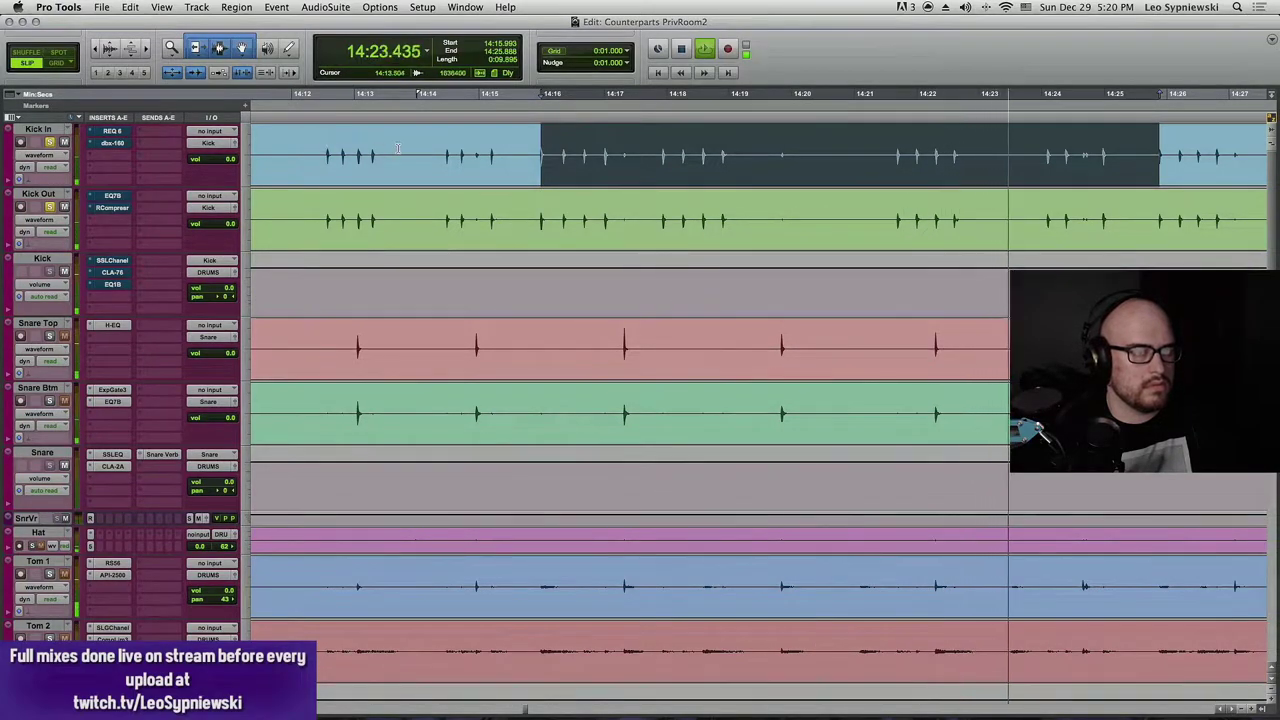
{"action": "key", "text": "space"}
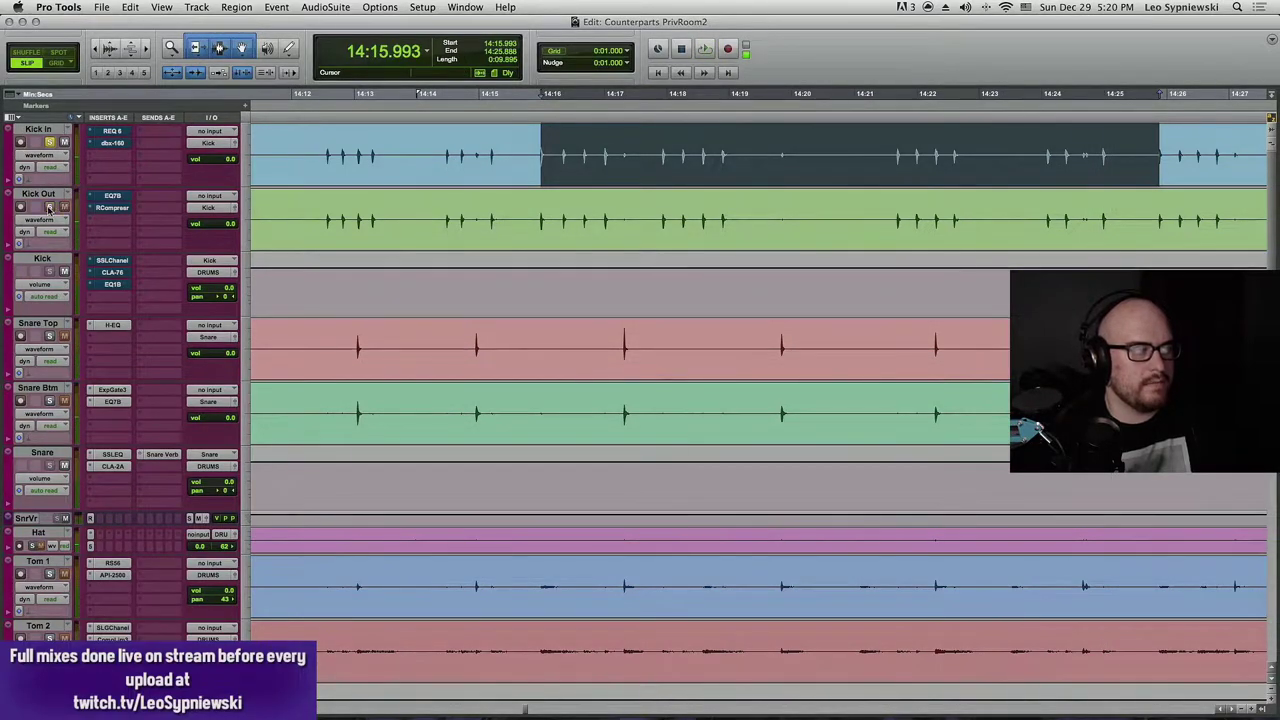
{"action": "key", "text": "space"}
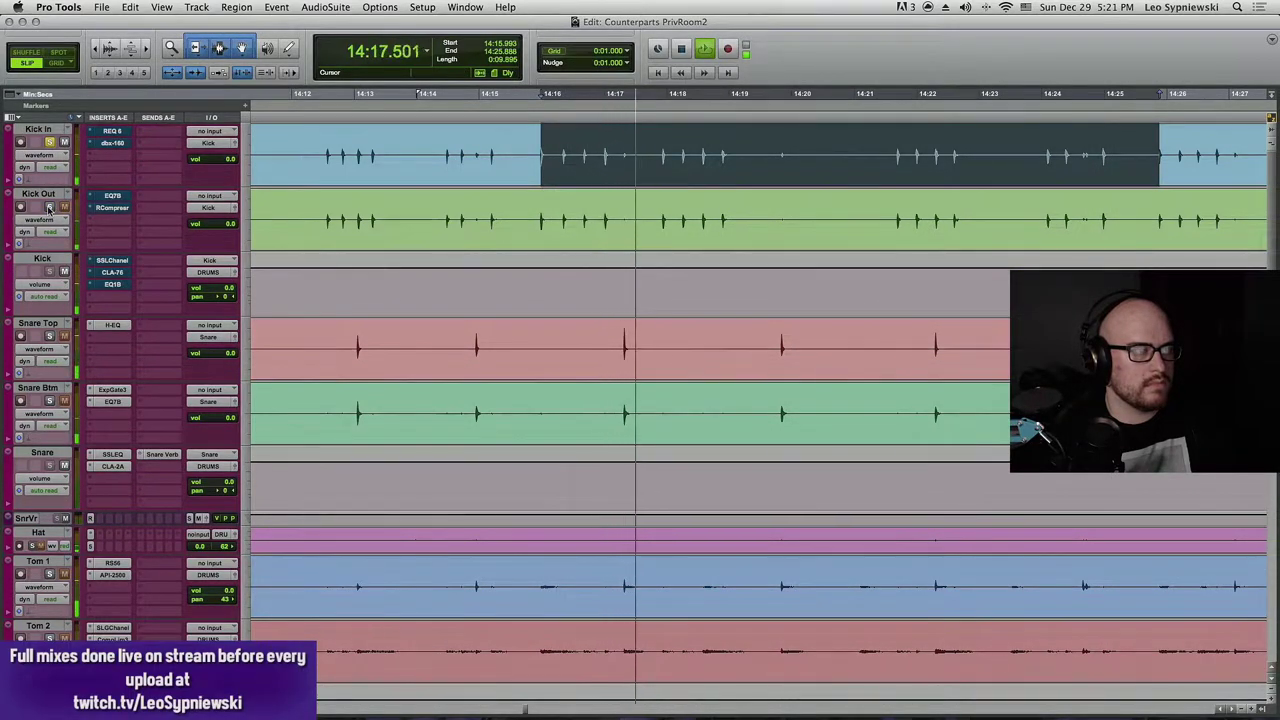
{"action": "key", "text": "space"}
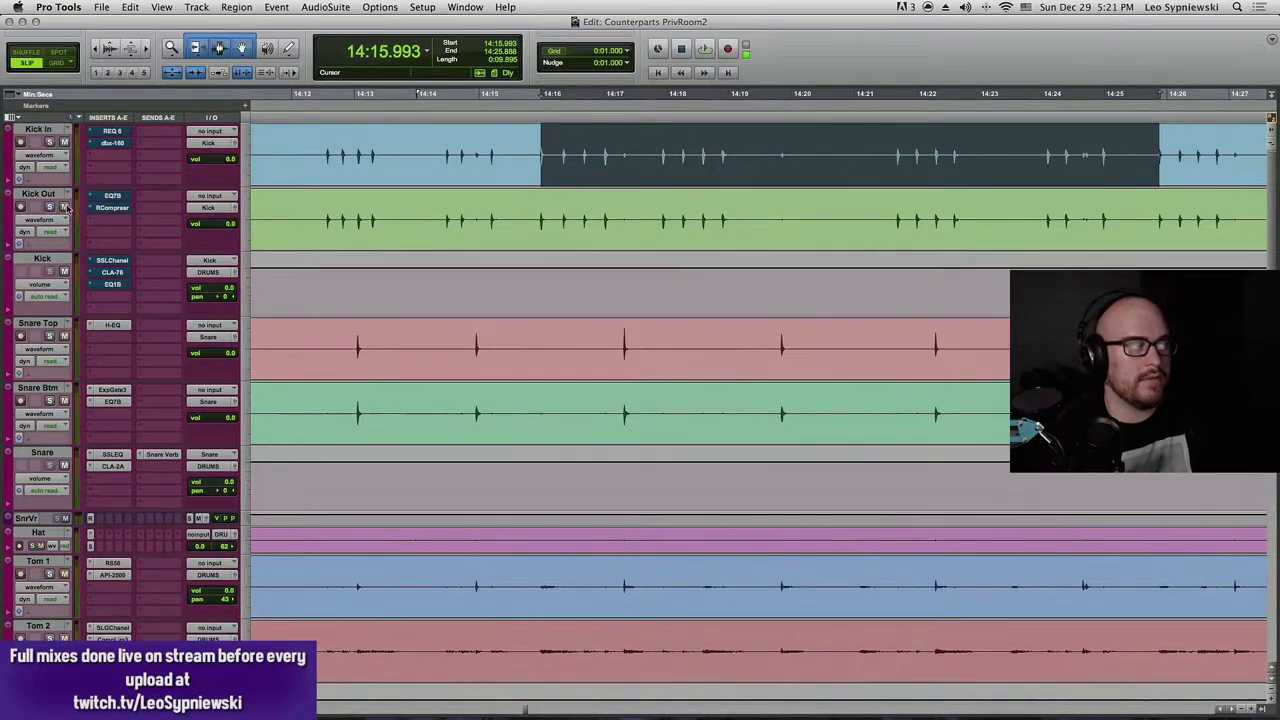
{"action": "key", "text": "space"}
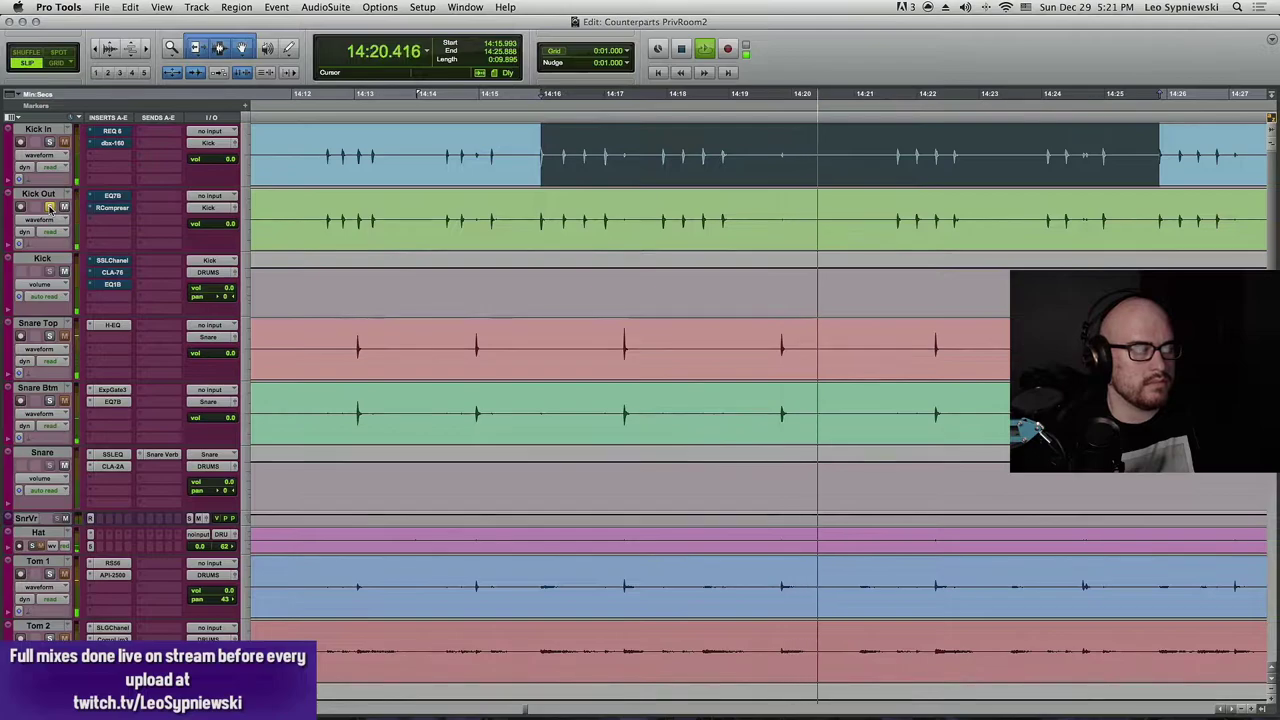
{"action": "key", "text": "space"}
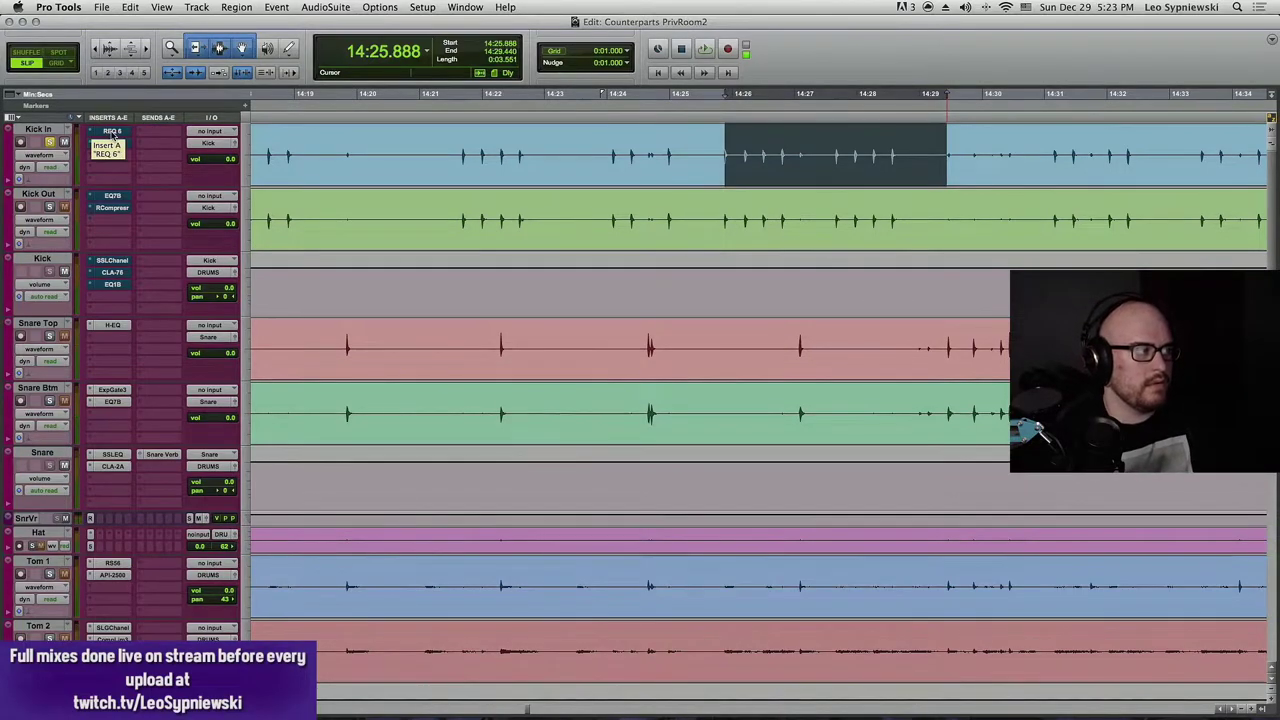
- Open Kick In's REQ 6 equalizer and compare it against bypass, leaving it engaged
{"action": "left_click", "coordinate": [112, 131]}
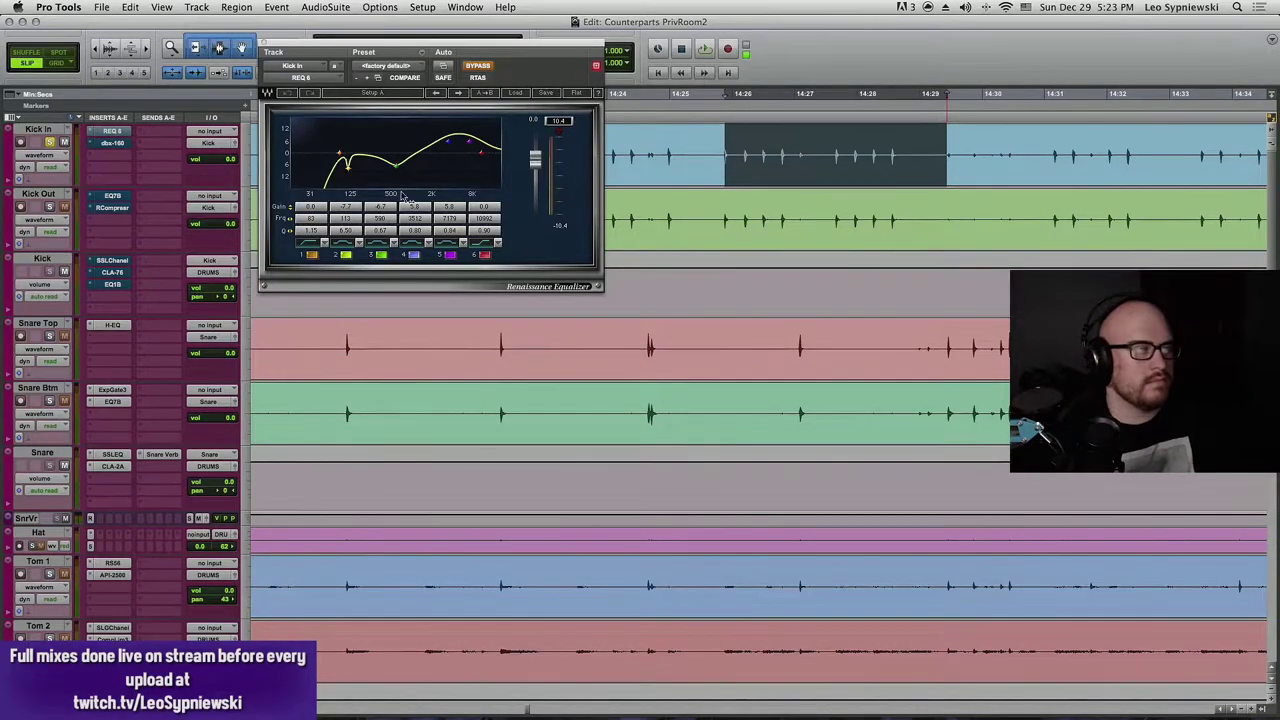
{"action": "left_click_drag", "start_coordinate": [562, 43], "coordinate": [640, 180]}
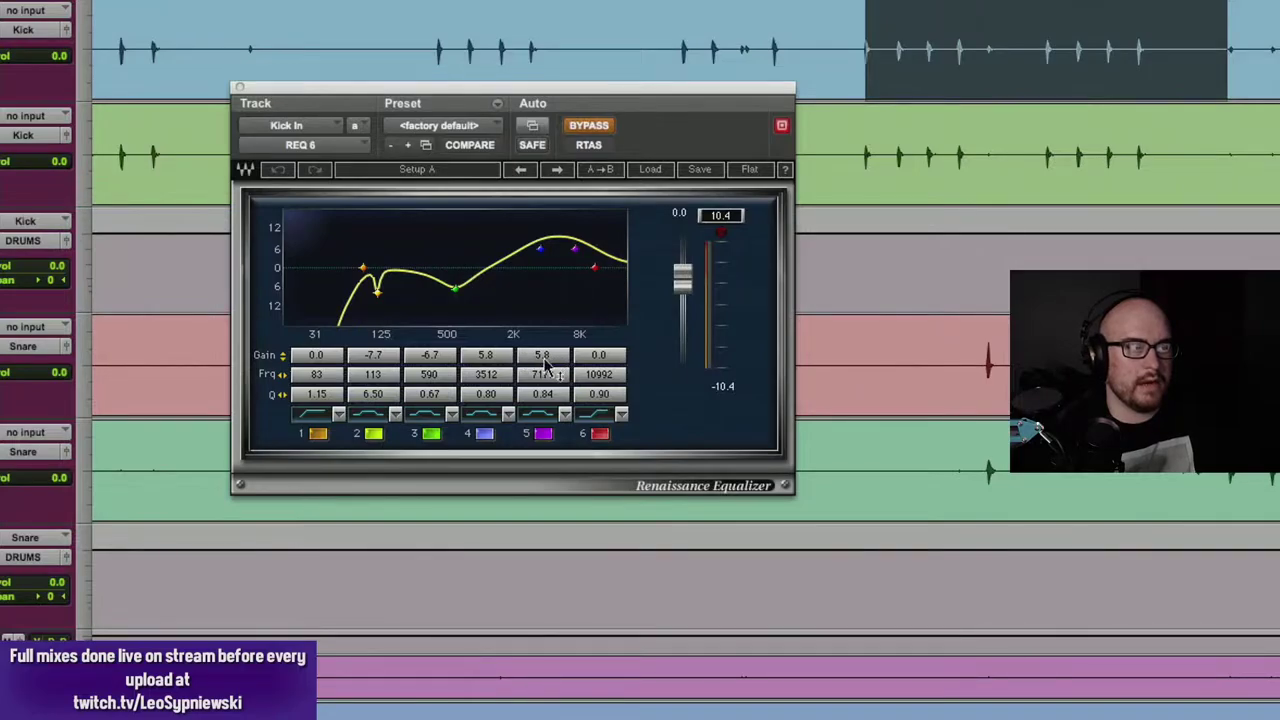
{"action": "left_click", "coordinate": [588, 126]}
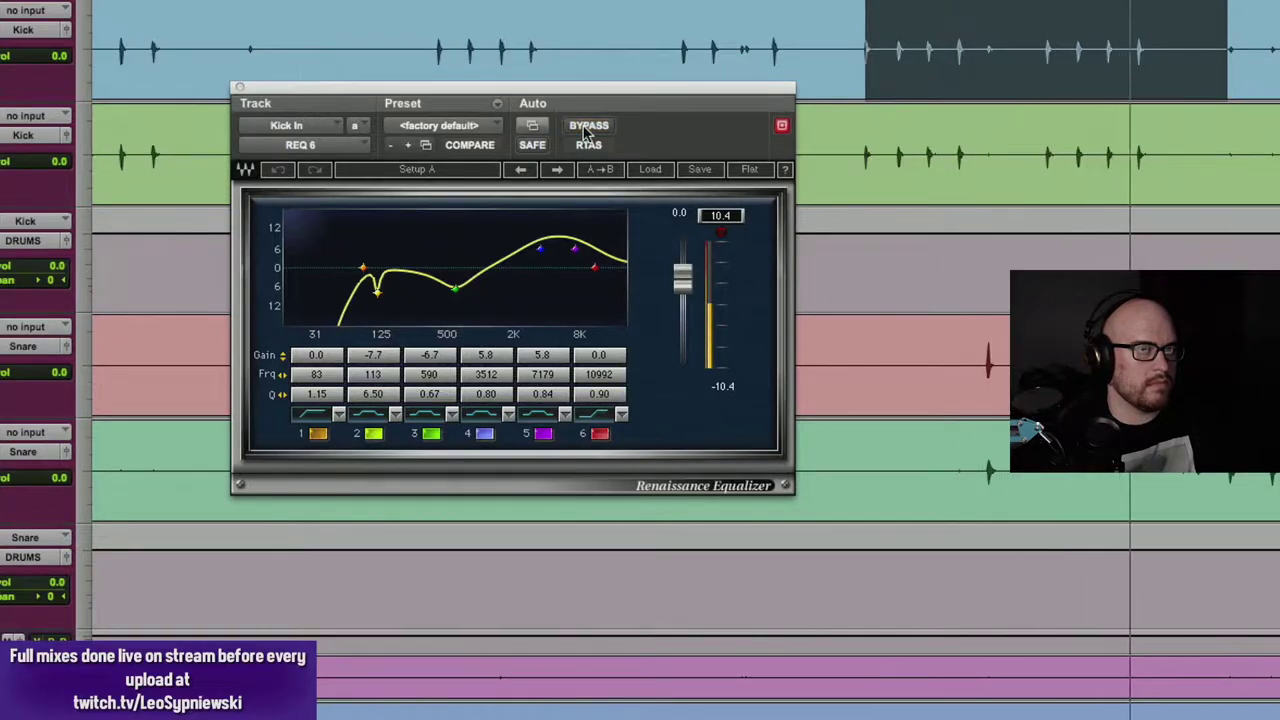
{"action": "left_click", "coordinate": [588, 126]}
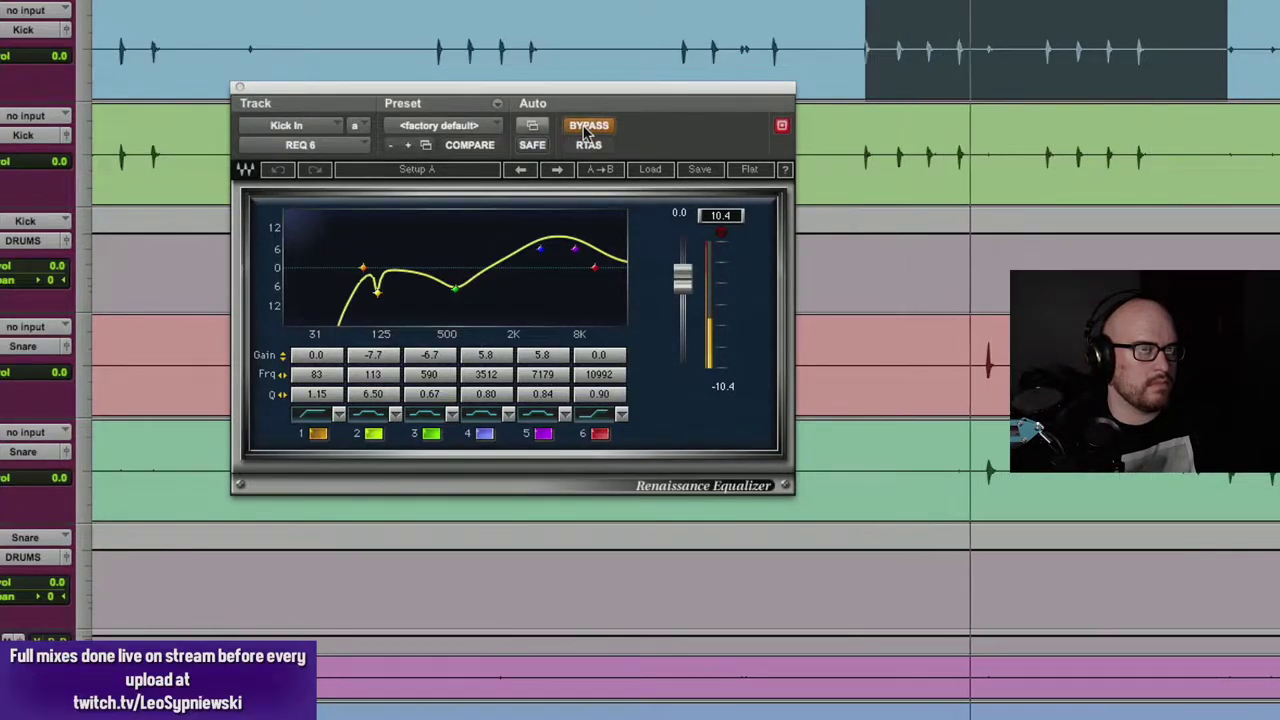
{"action": "left_click", "coordinate": [588, 128]}
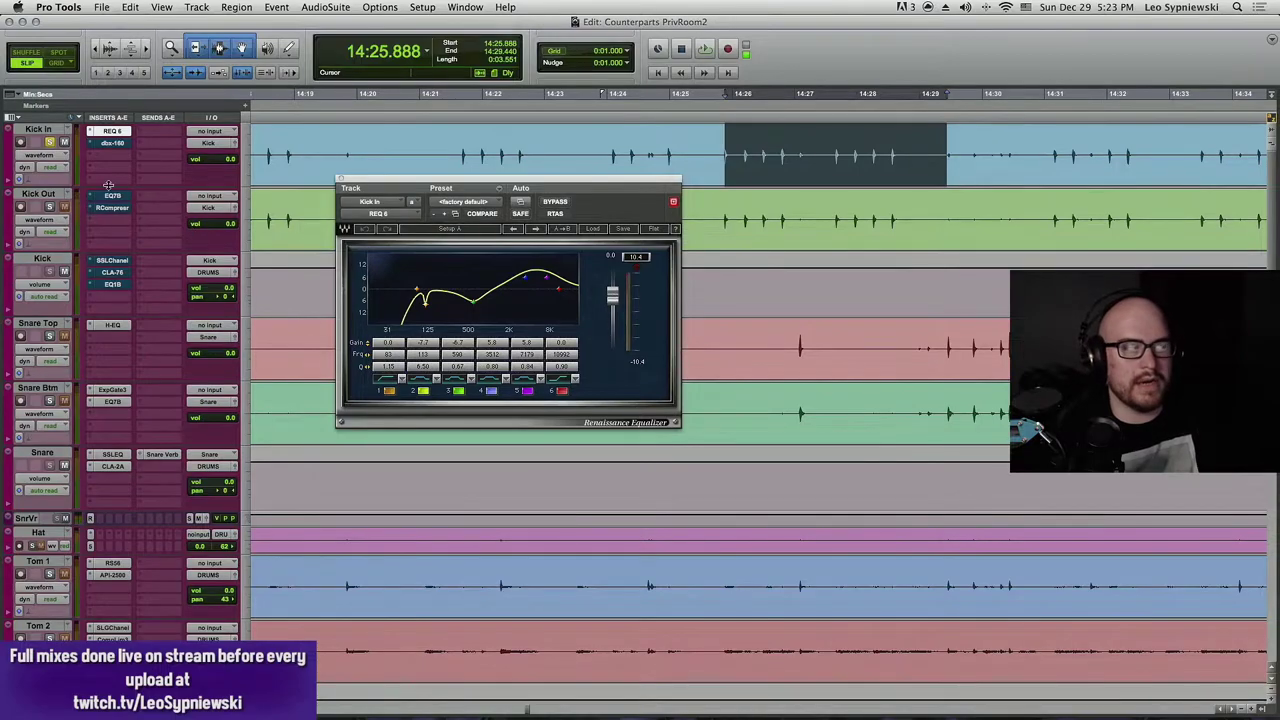
- Compare Kick In's dbx-160 compressor against bypass during playback, close it, and solo Kick Out
{"action": "left_click", "coordinate": [113, 143]}
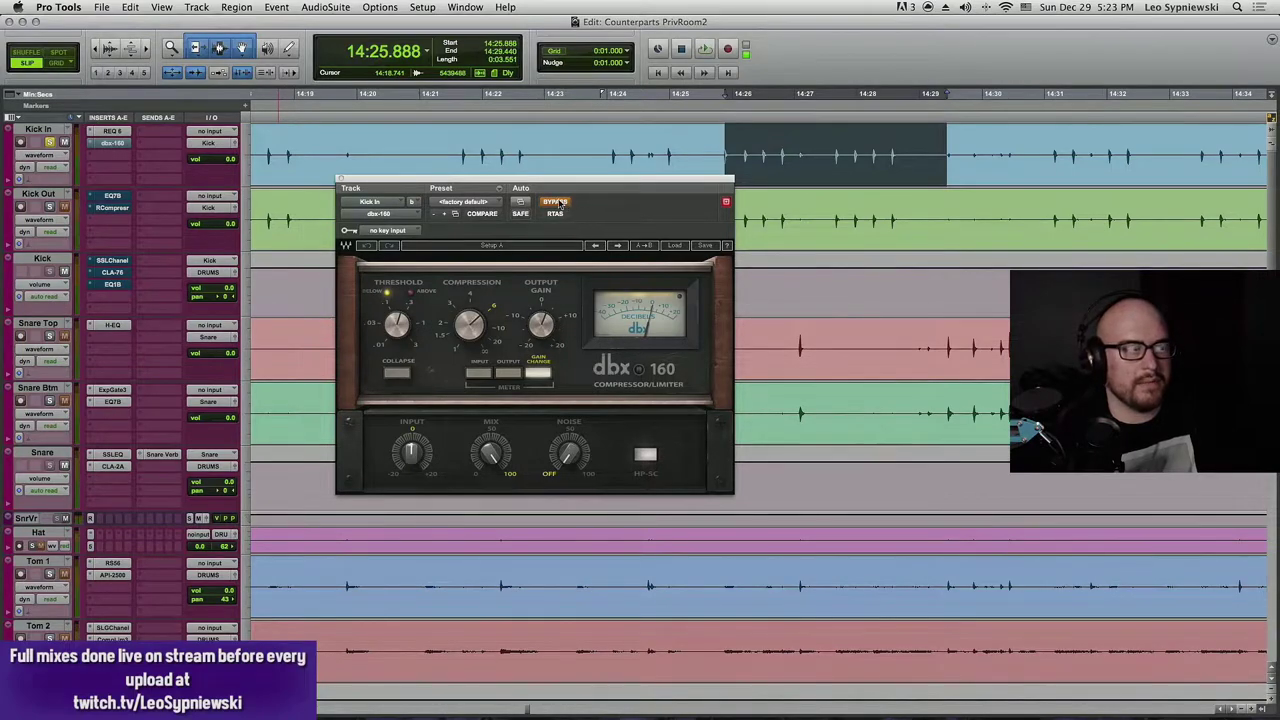
{"action": "key", "text": "space"}
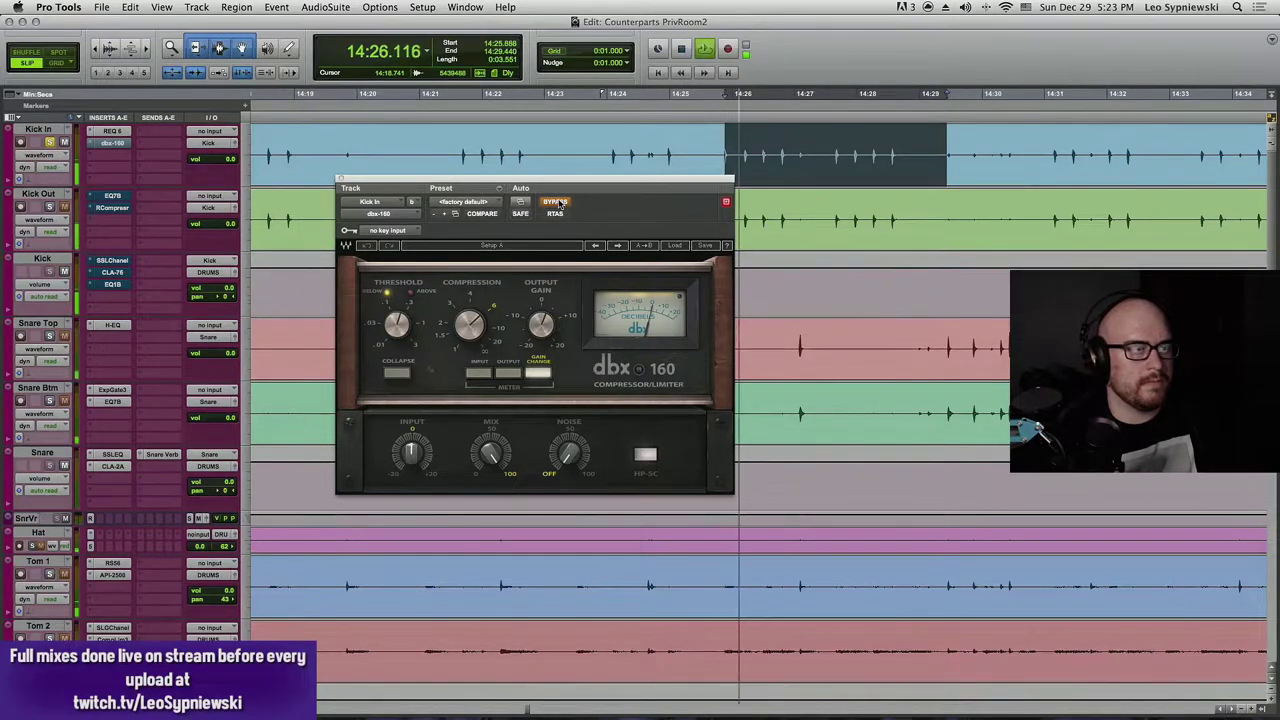
{"action": "left_click", "coordinate": [558, 203]}
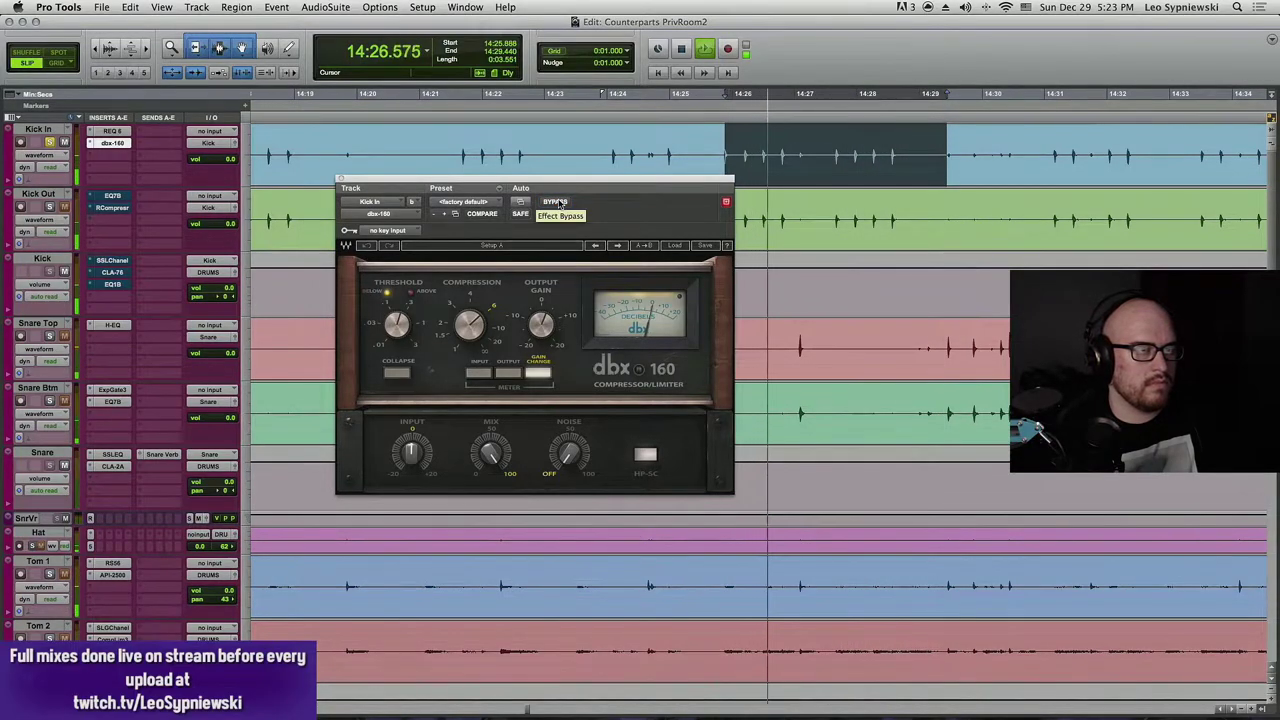
{"action": "left_click", "coordinate": [558, 203]}
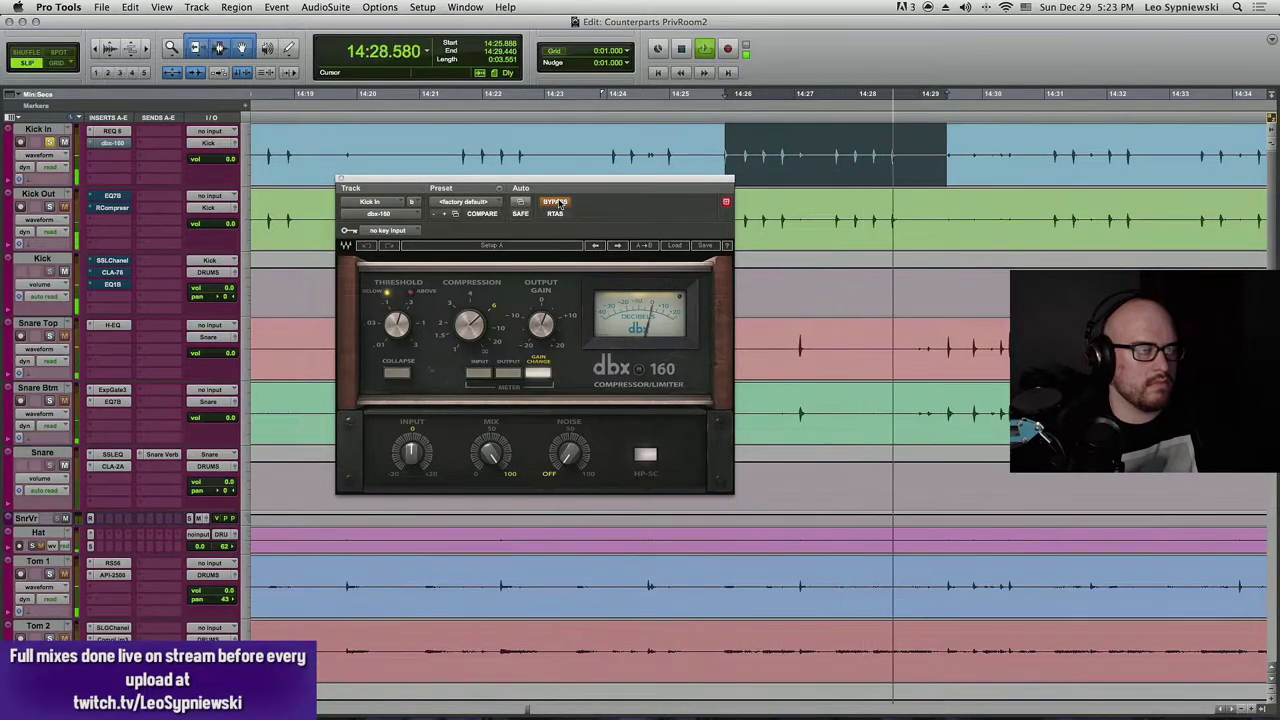
{"action": "left_click", "coordinate": [558, 203]}
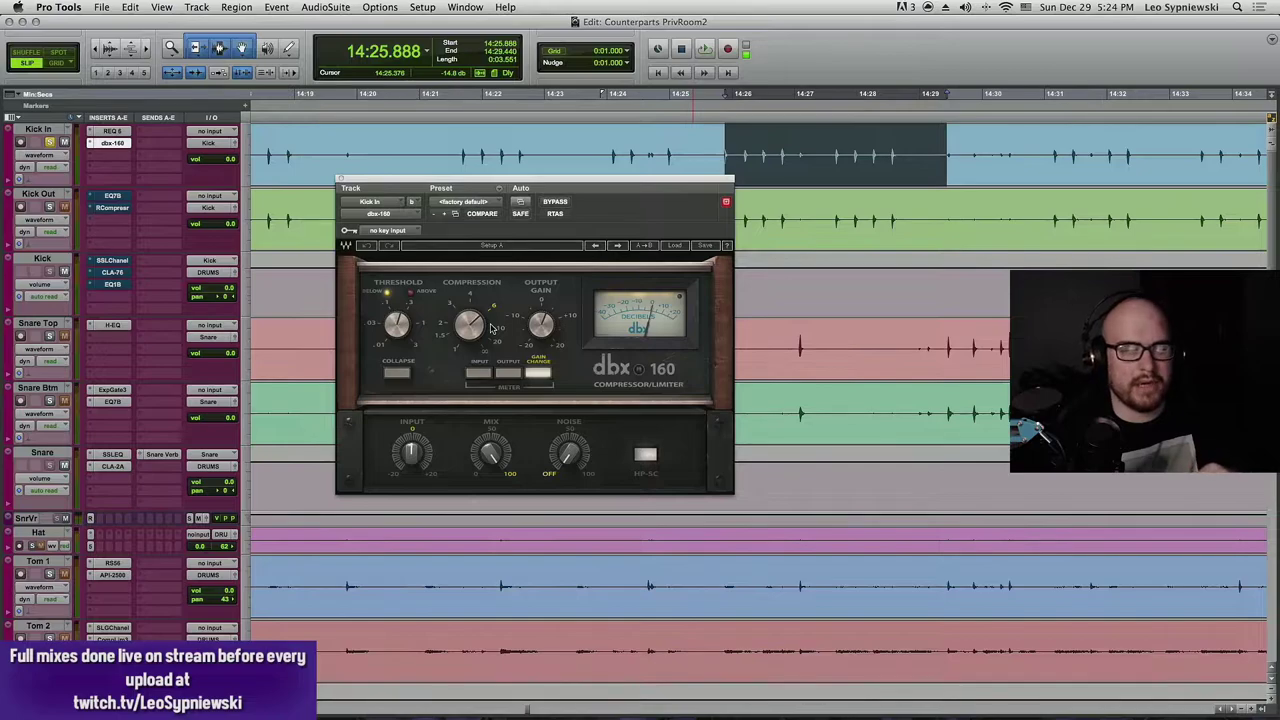
{"action": "left_click", "coordinate": [340, 180]}
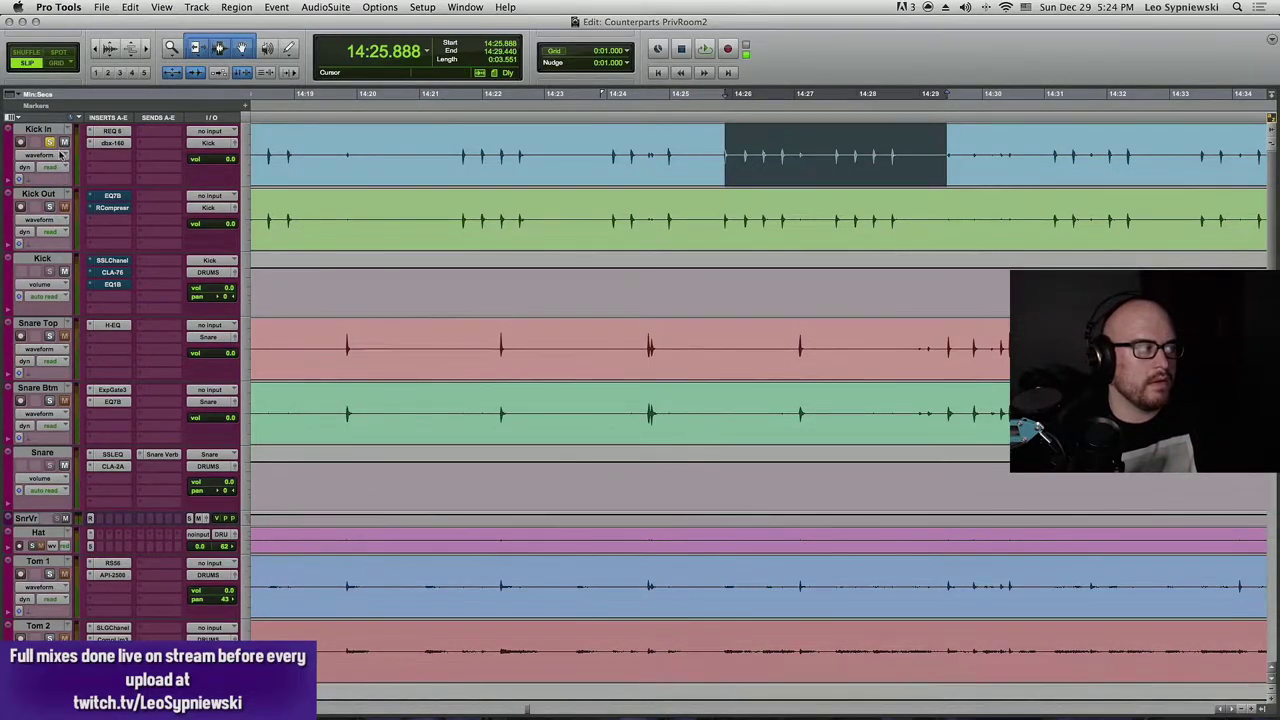
{"action": "left_click", "coordinate": [49, 206]}
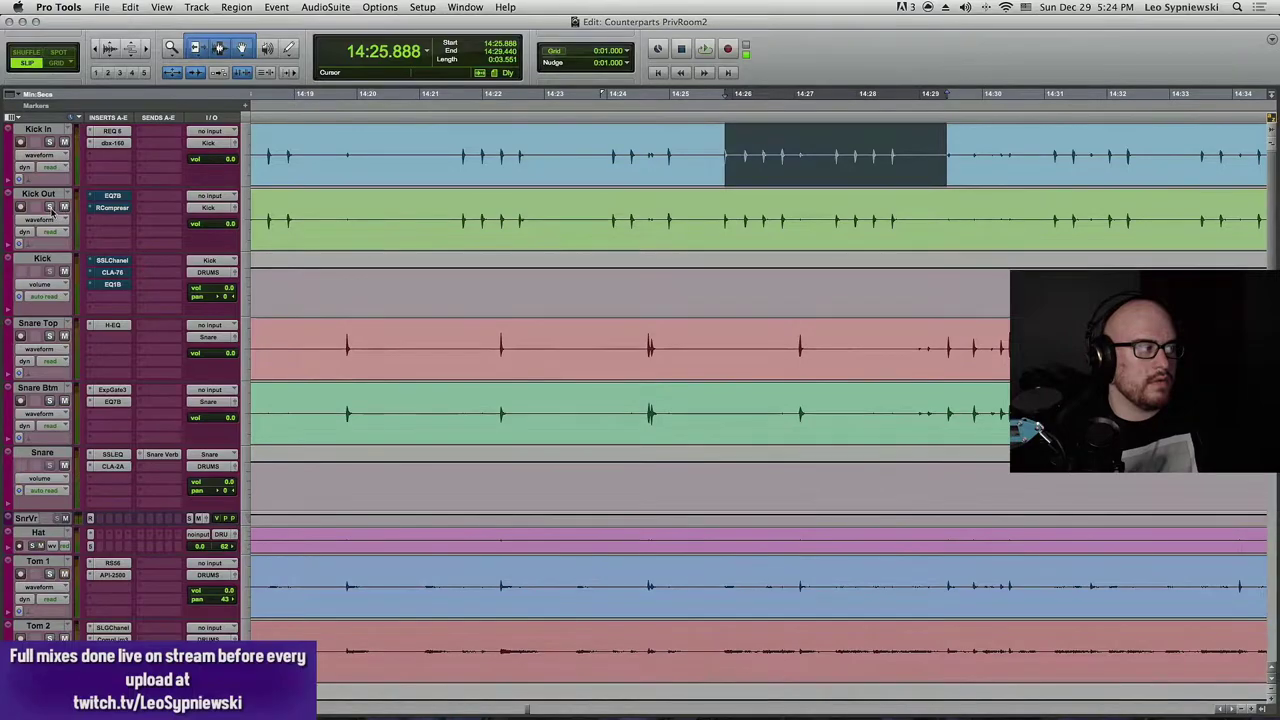
- Compare Kick Out's EQ7B against bypass during playback, leave it on, then bring up its Renaissance Compressor
{"action": "left_click", "coordinate": [112, 196]}
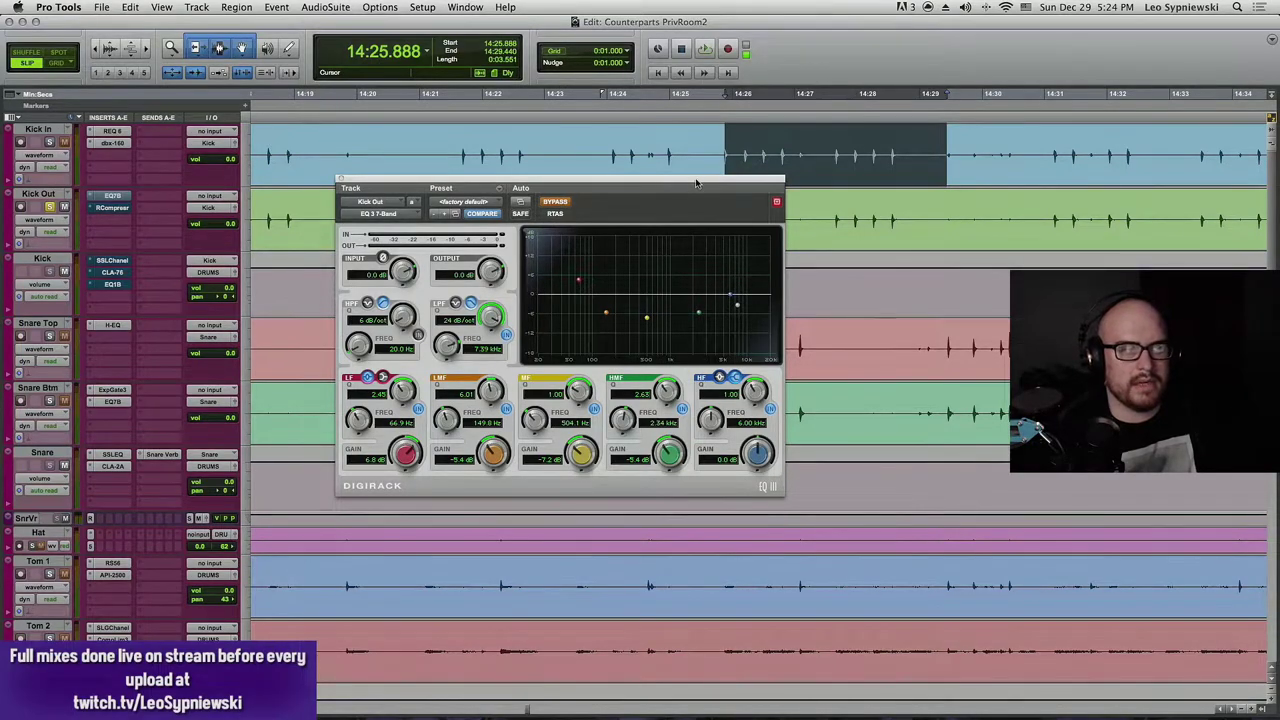
{"action": "left_click_drag", "start_coordinate": [697, 183], "coordinate": [669, 193]}
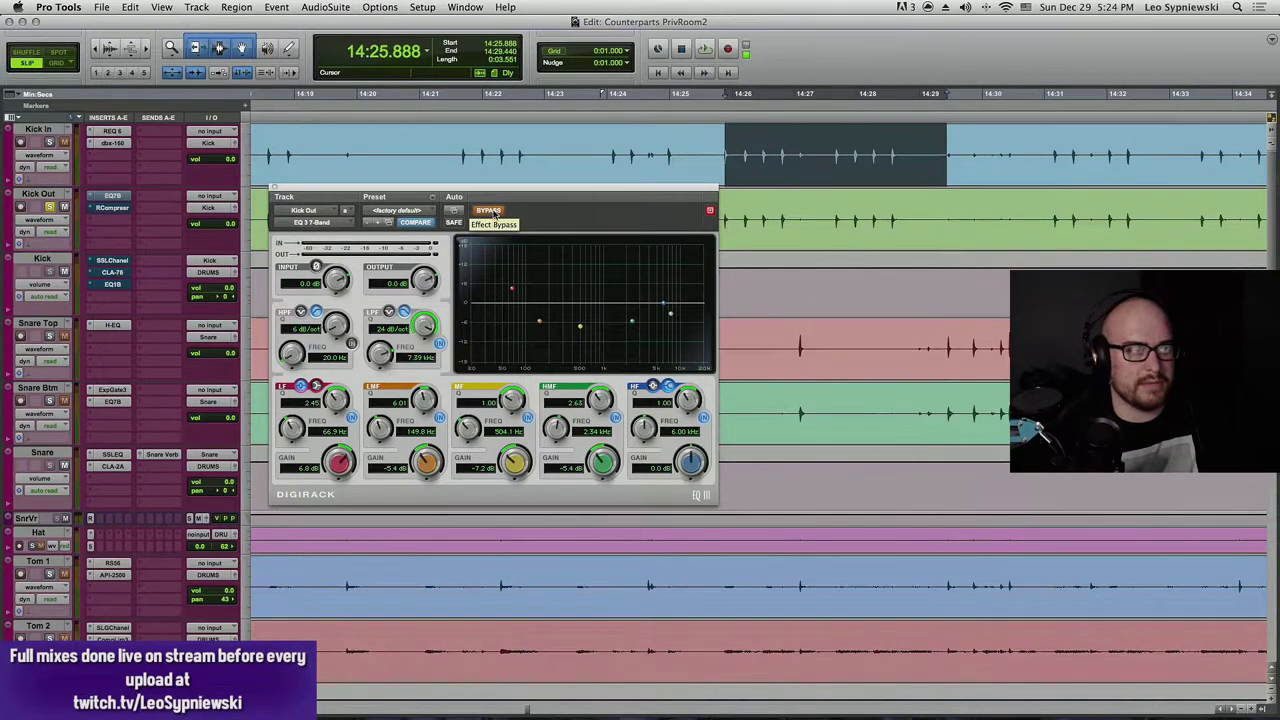
{"action": "key", "text": "space"}
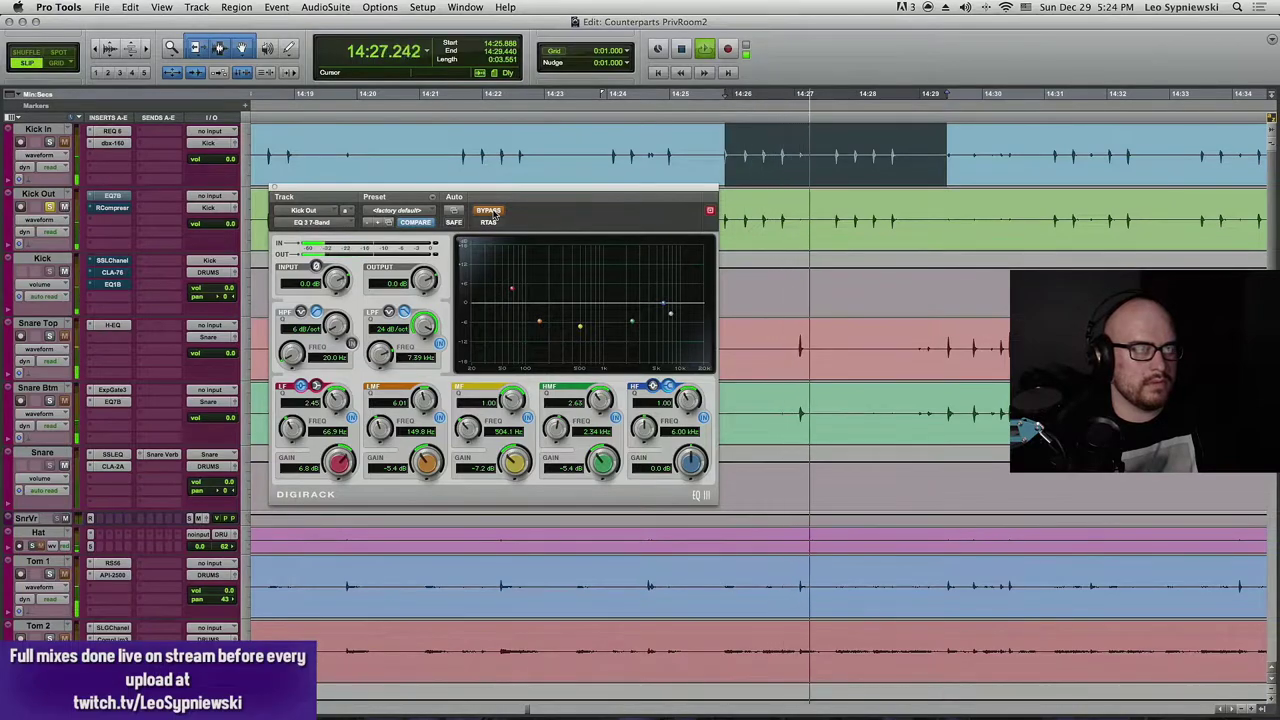
{"action": "left_click", "coordinate": [492, 212]}
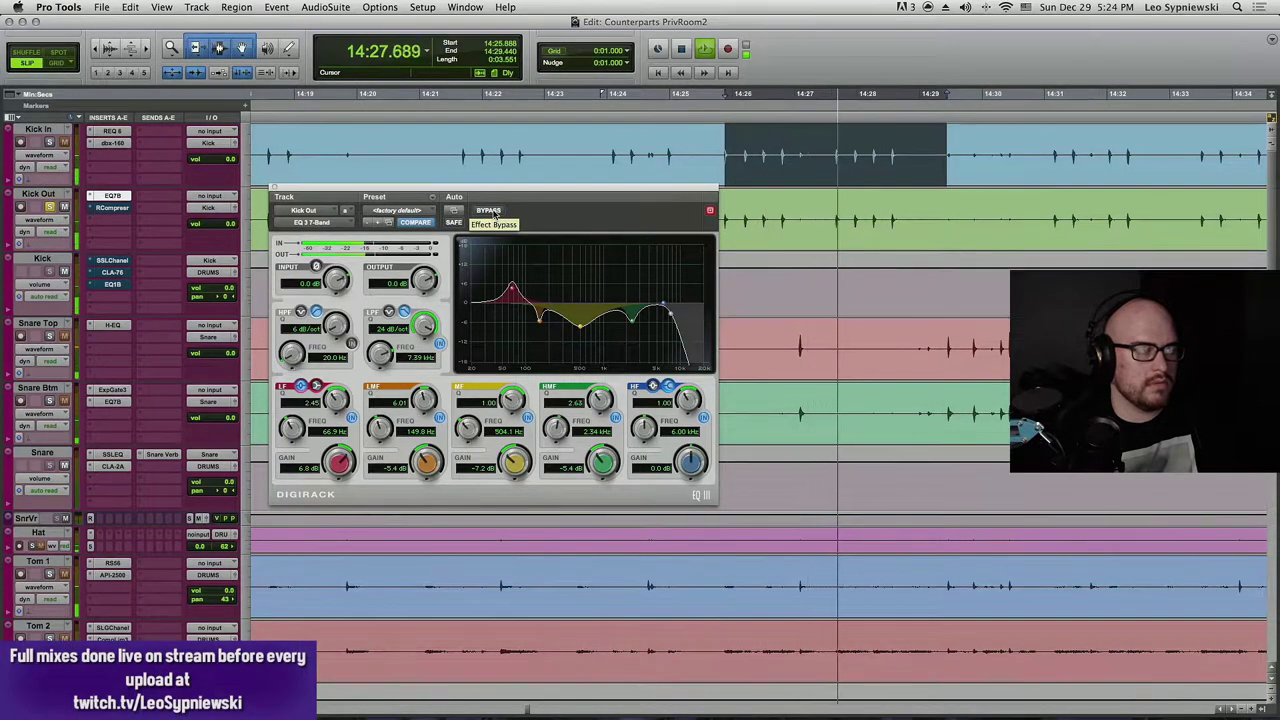
{"action": "left_click", "coordinate": [492, 212]}
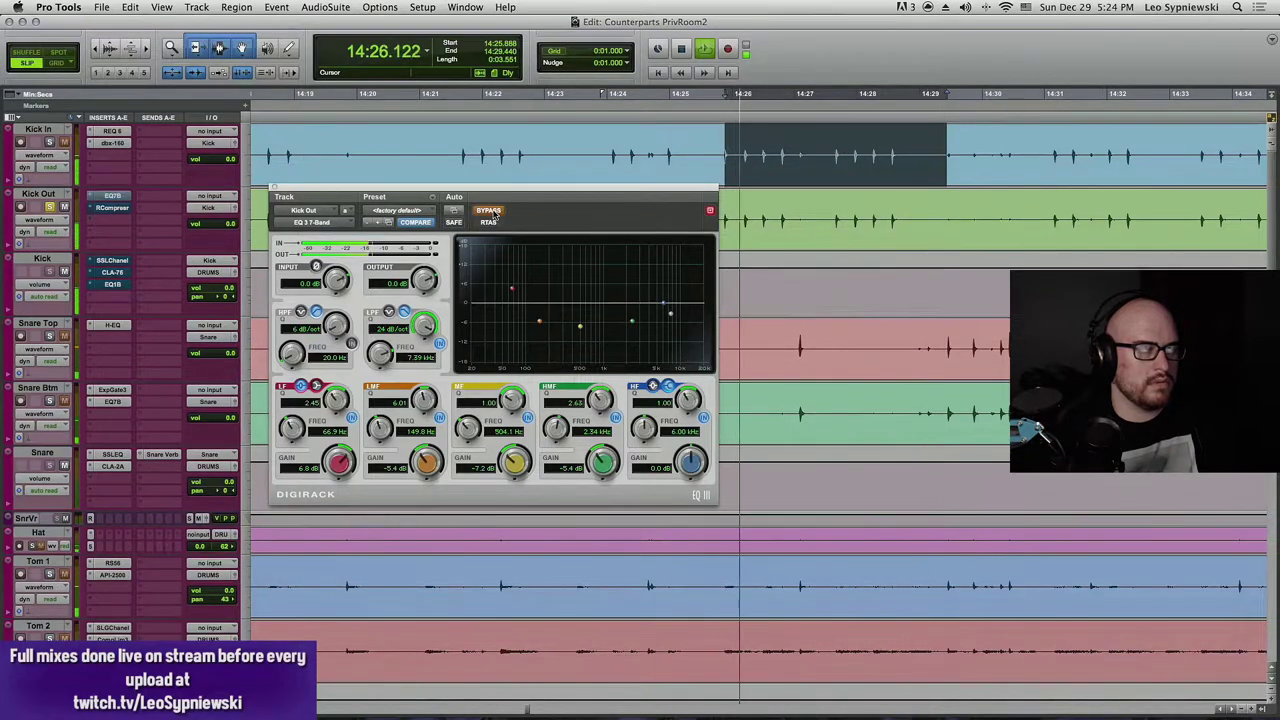
{"action": "left_click", "coordinate": [492, 212]}
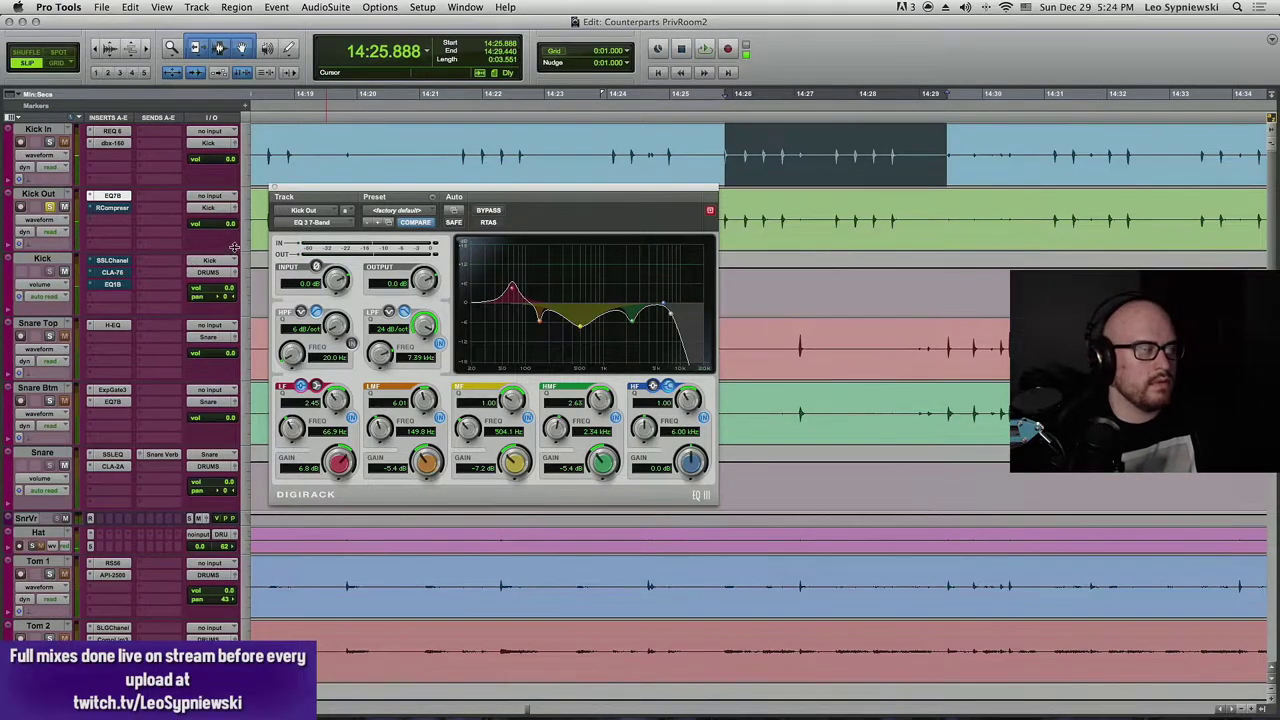
{"action": "left_click", "coordinate": [127, 209]}
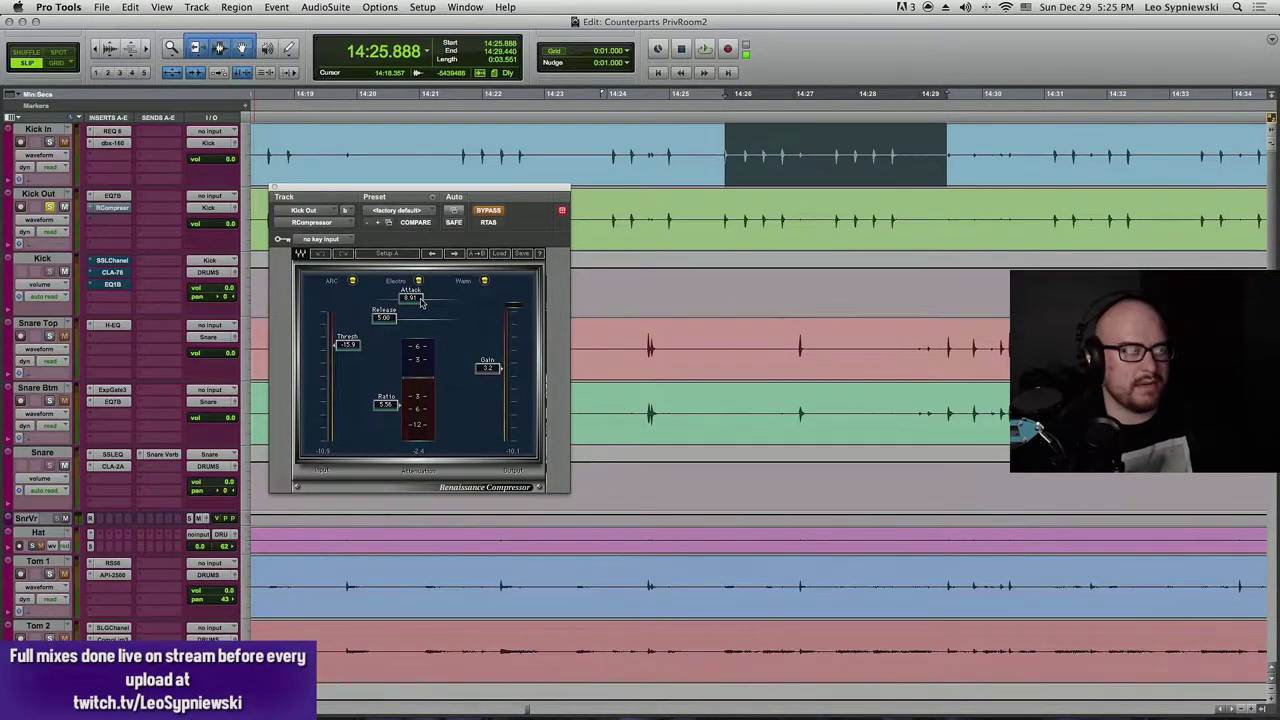
- Compare the Kick Out Renaissance Compressor against bypass during playback, leaving it switched in
{"action": "key", "text": "space"}
{"action": "left_click", "coordinate": [495, 212]}
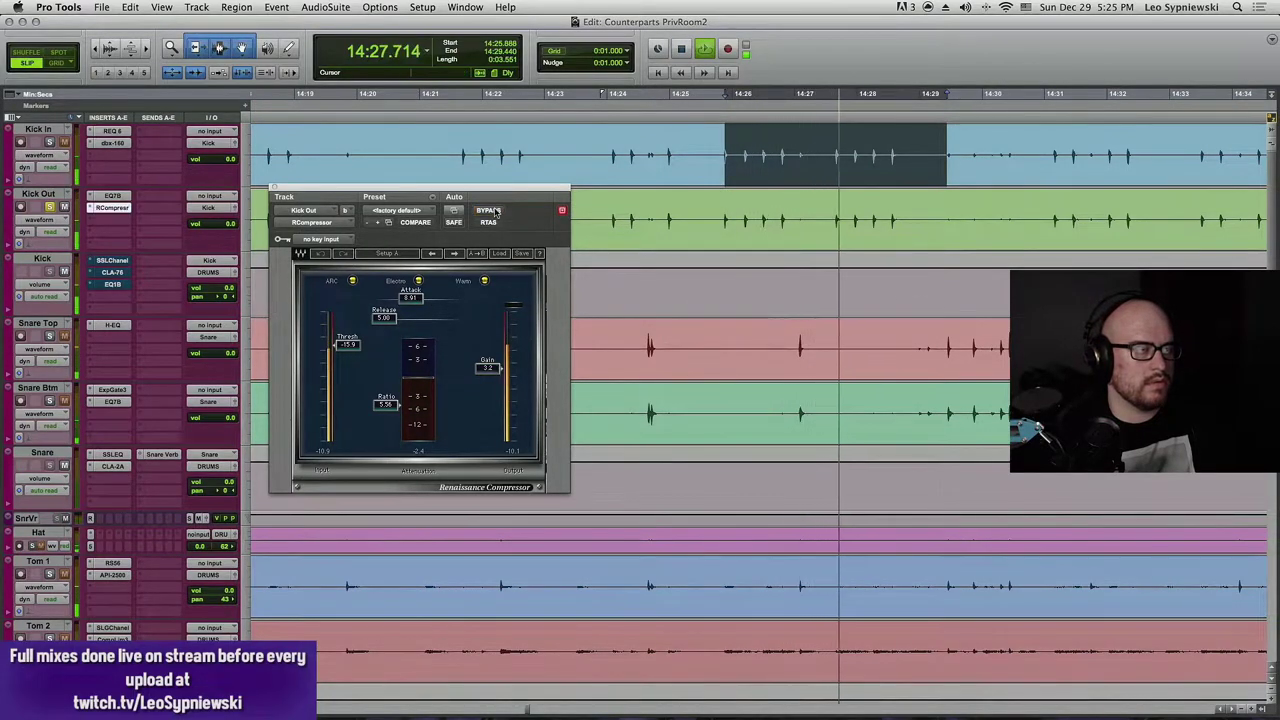
{"action": "left_click", "coordinate": [495, 212]}
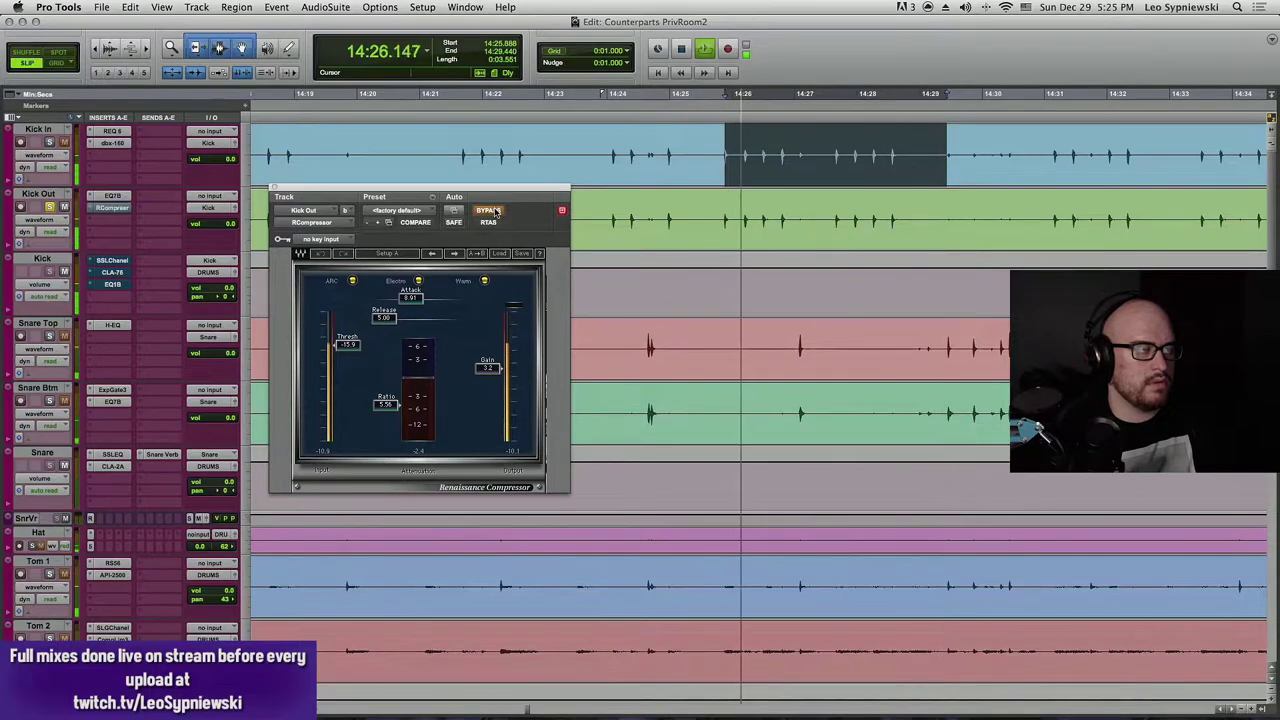
{"action": "left_click", "coordinate": [495, 212]}
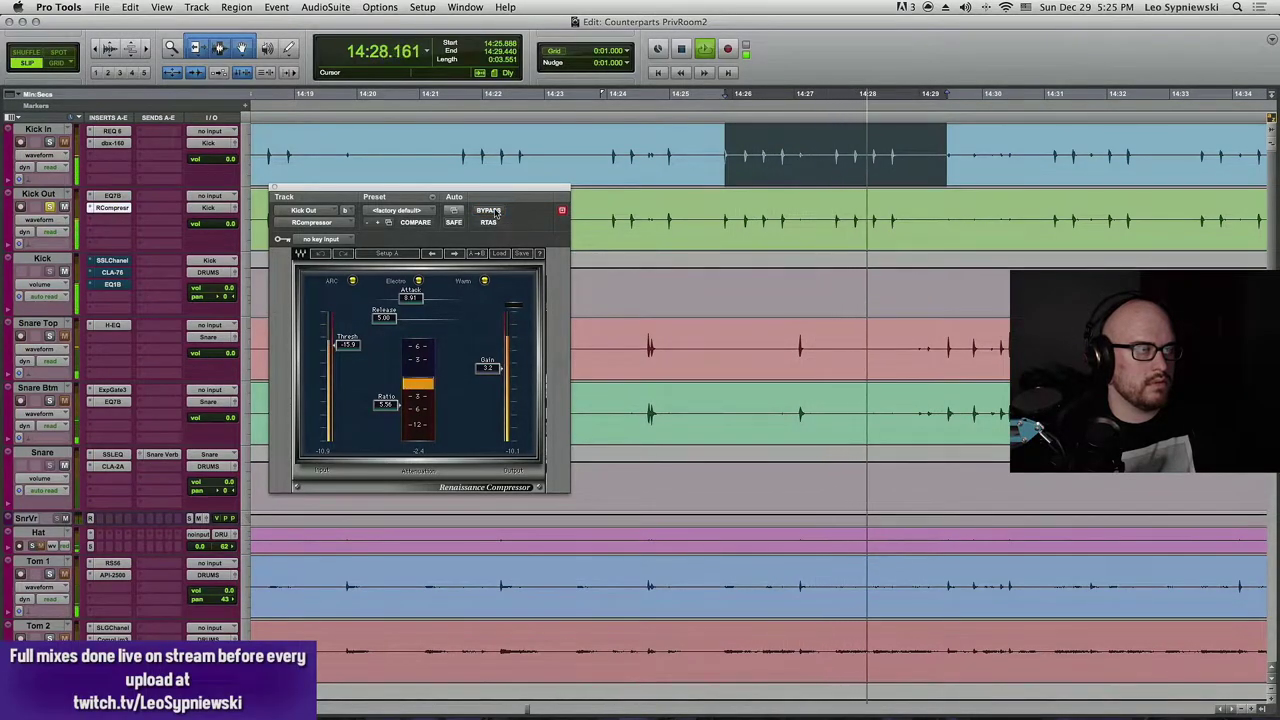
{"action": "key", "text": "space"}
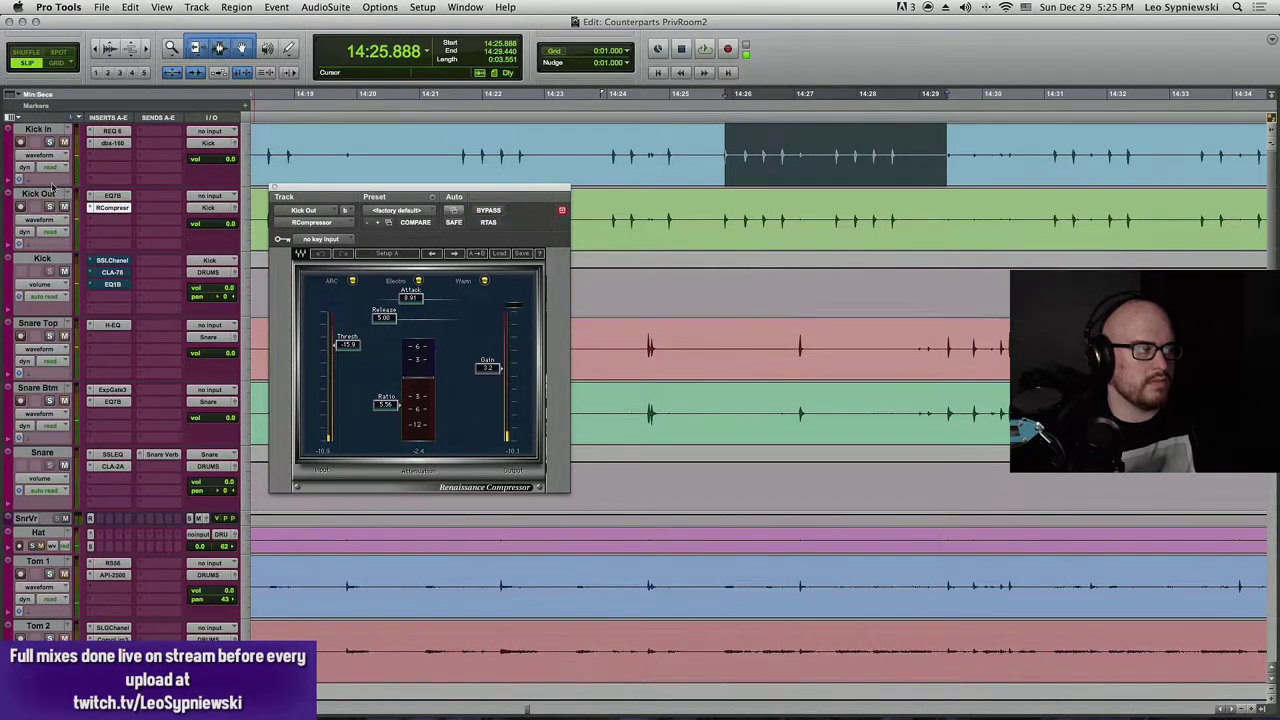
- Solo Kick In alongside Kick Out and play both kick tracks
{"action": "left_click", "coordinate": [50, 143]}
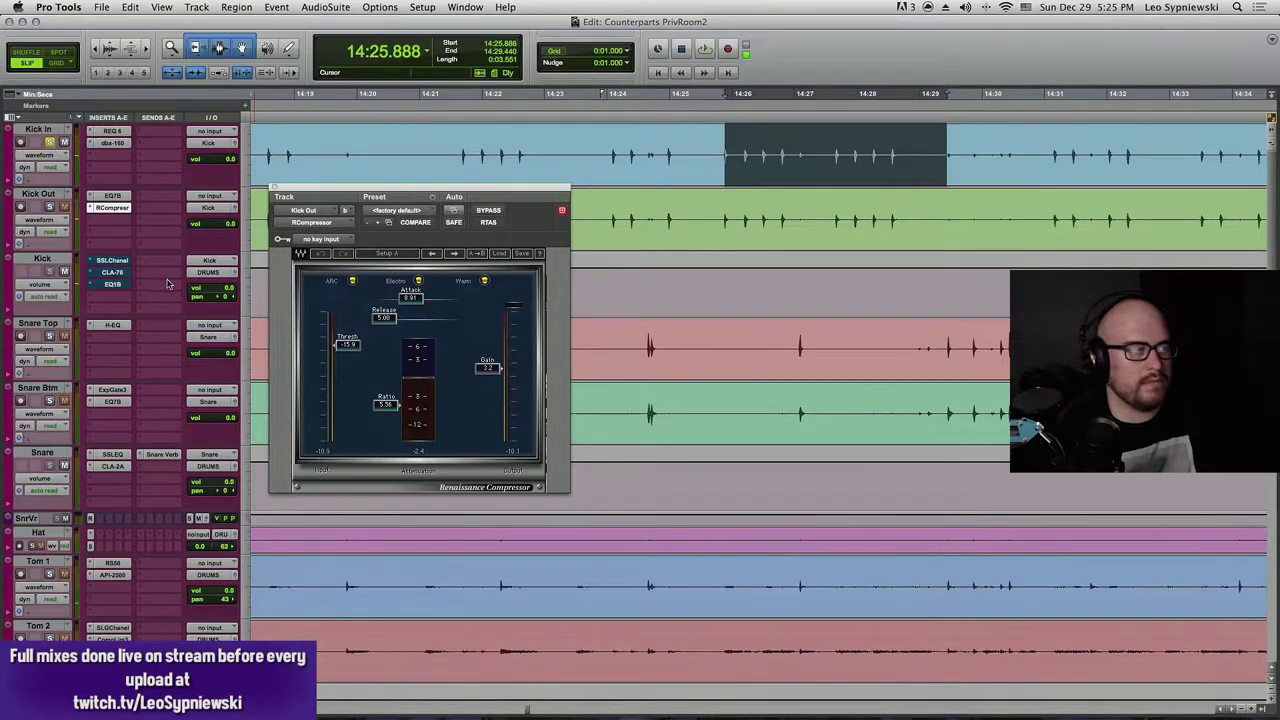
{"action": "key", "text": "space"}
{"action": "left_click", "coordinate": [50, 207]}
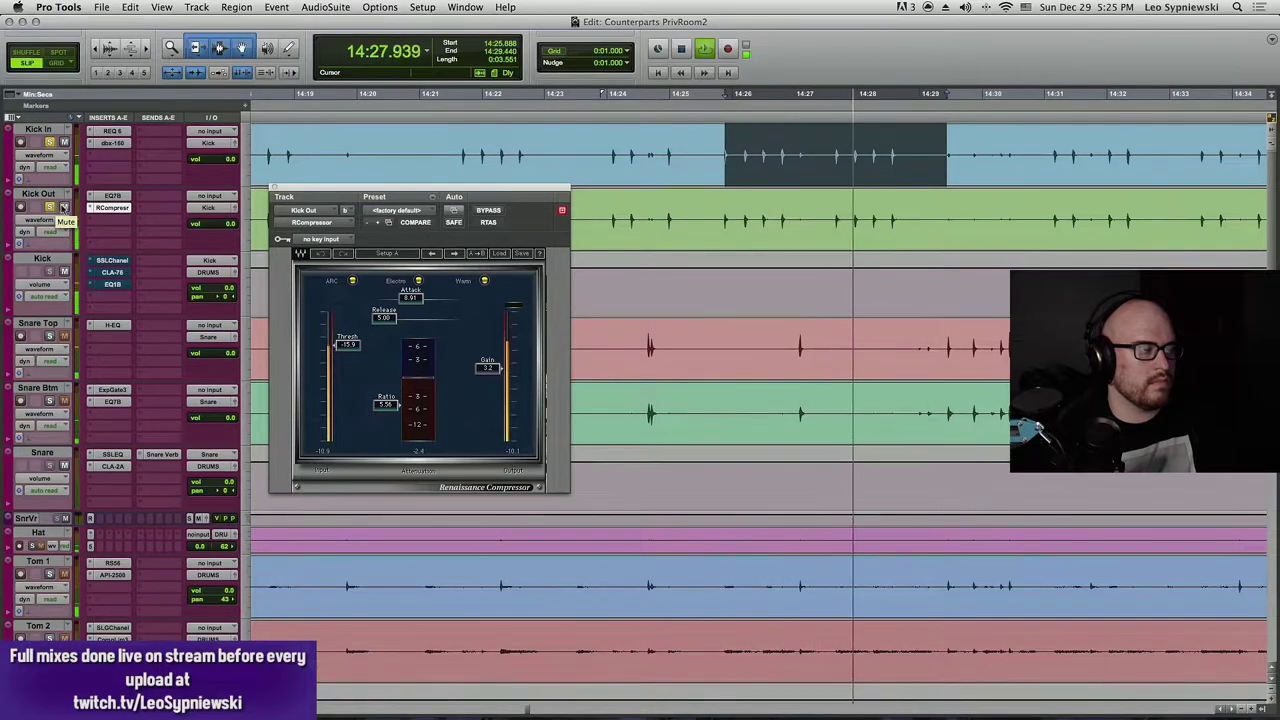
- Reopen Kick Out's EQ7B, replay the passage with both kicks soloed, then close the window
{"action": "key", "text": "space"}
{"action": "left_click", "coordinate": [118, 196]}
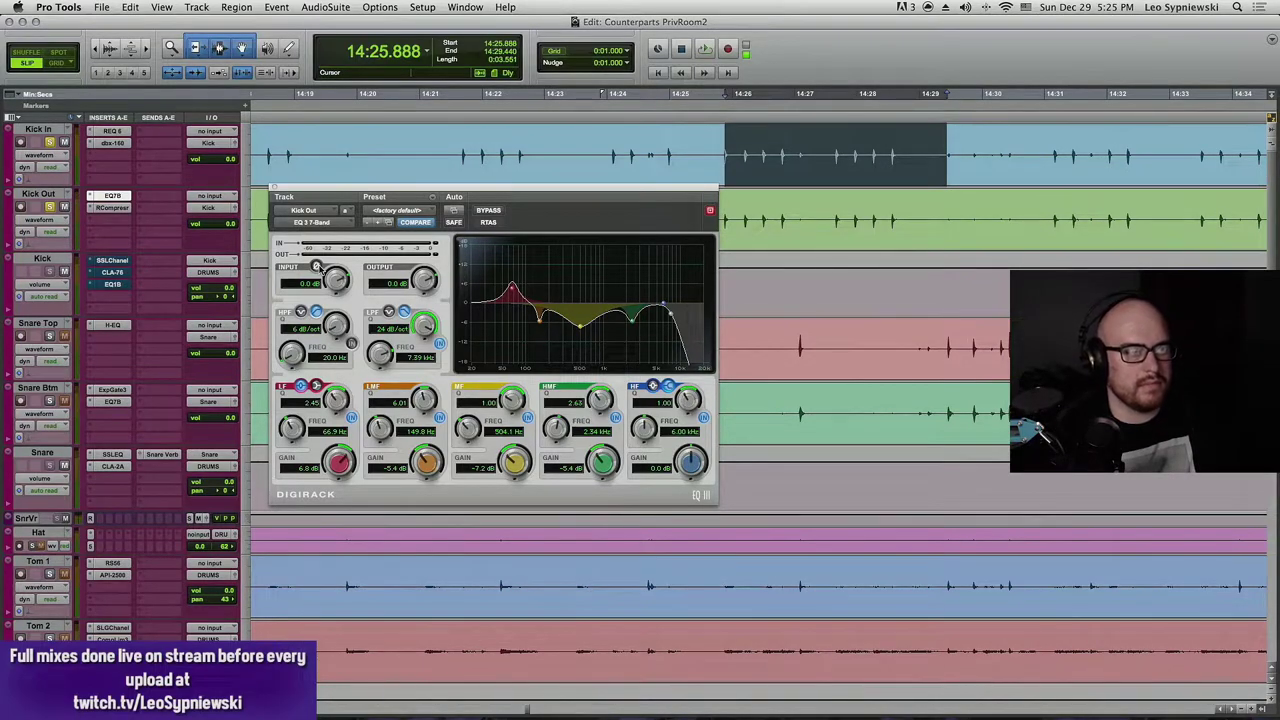
{"action": "key", "text": "space"}
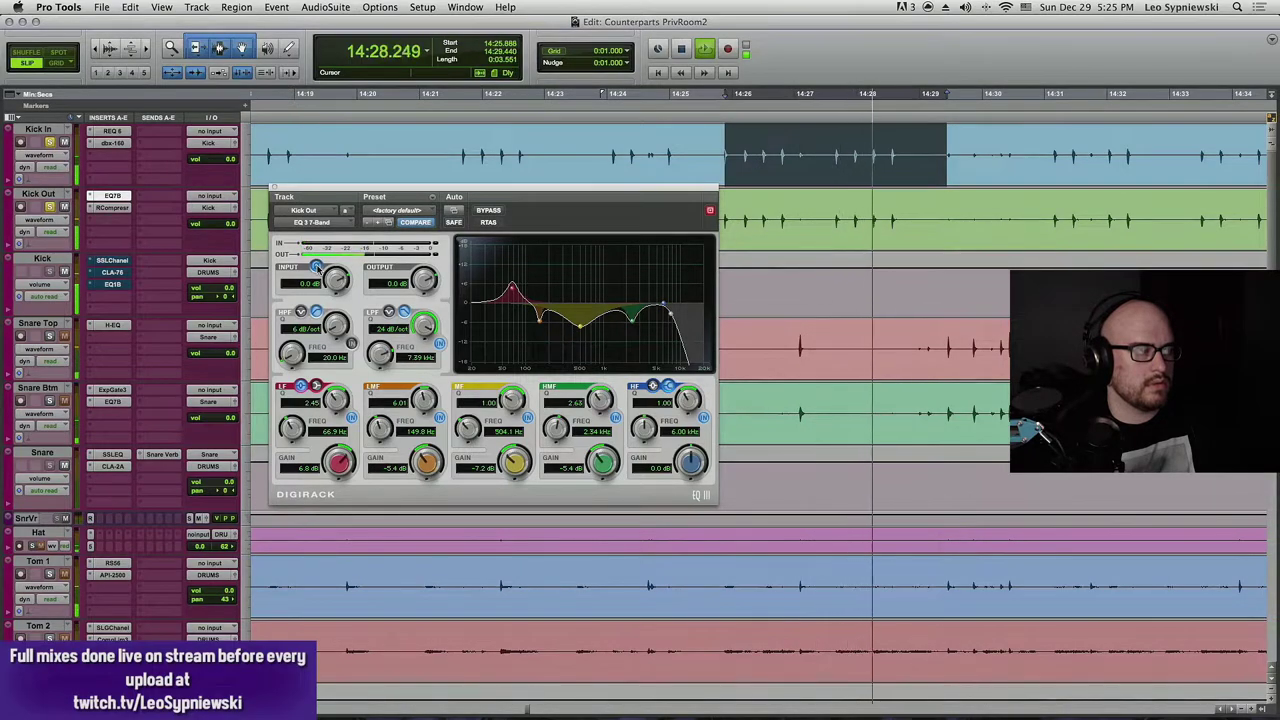
{"action": "key", "text": "space"}
{"action": "key", "text": "space"}
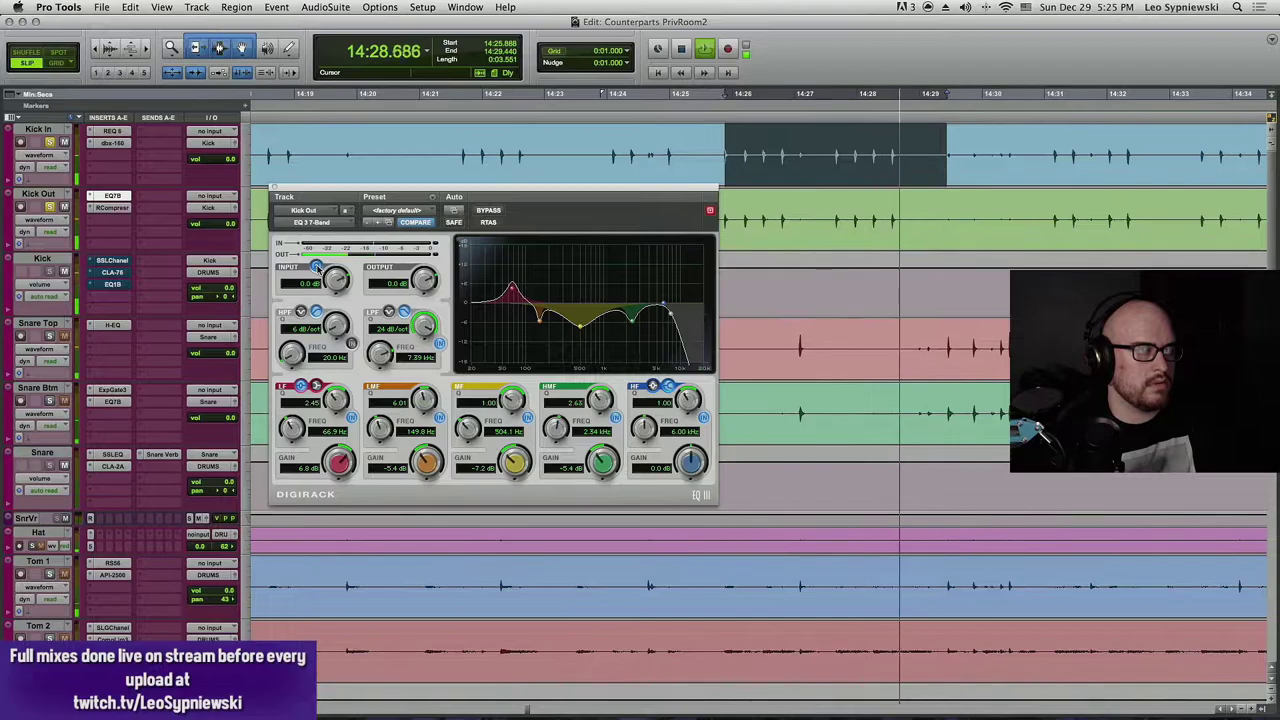
{"action": "key", "text": "space"}
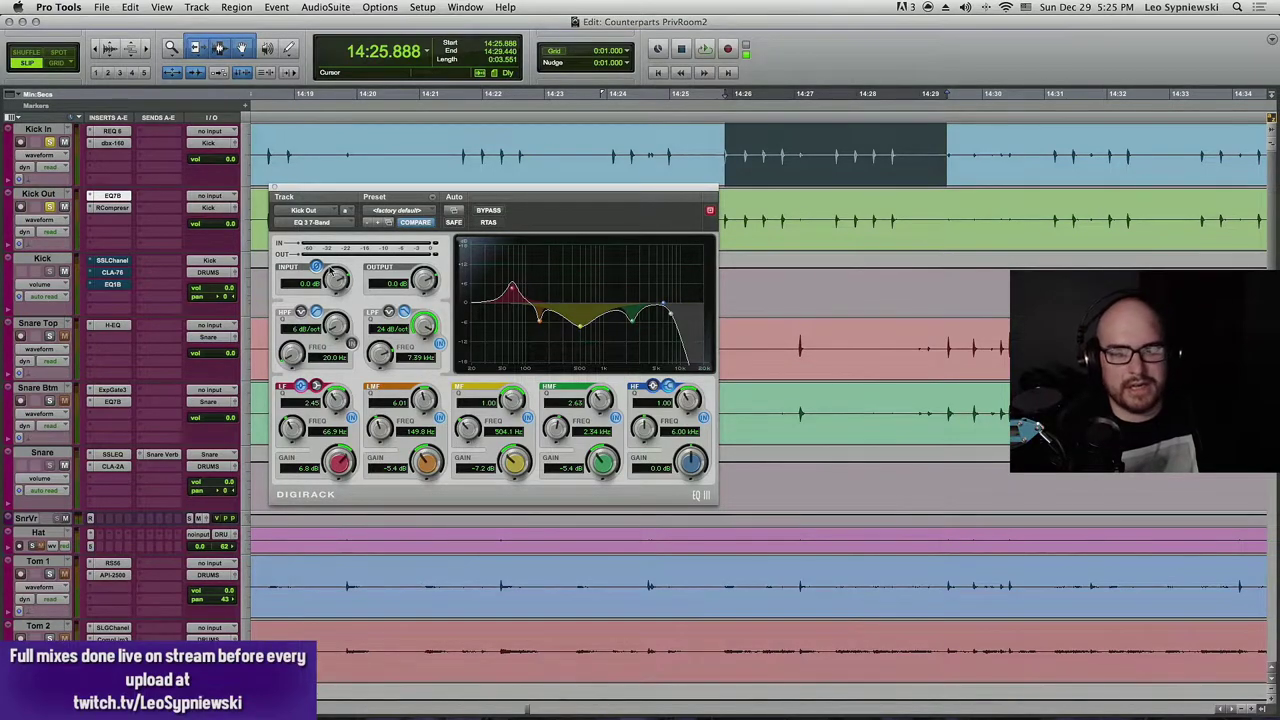
{"action": "left_click", "coordinate": [274, 188]}
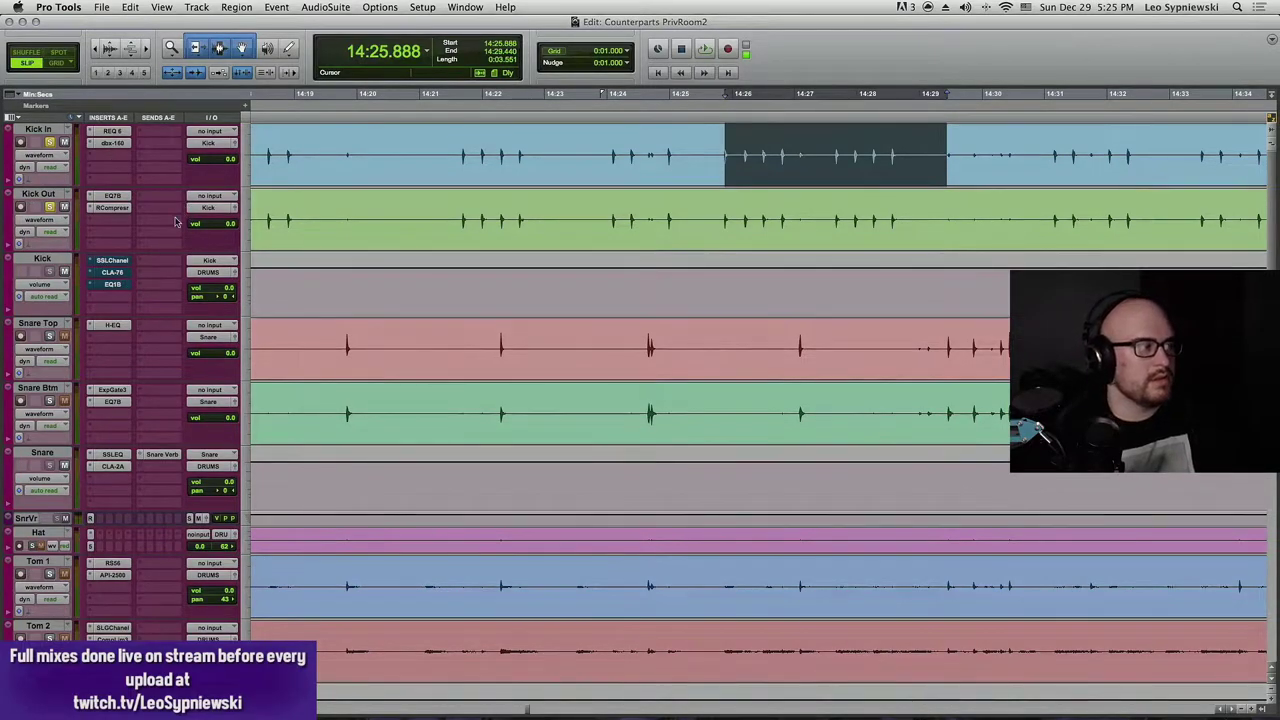
- Open the Kick track's SSL E-Channel and compare it against bypass during playback, leaving it enabled
{"action": "left_click", "coordinate": [112, 260]}
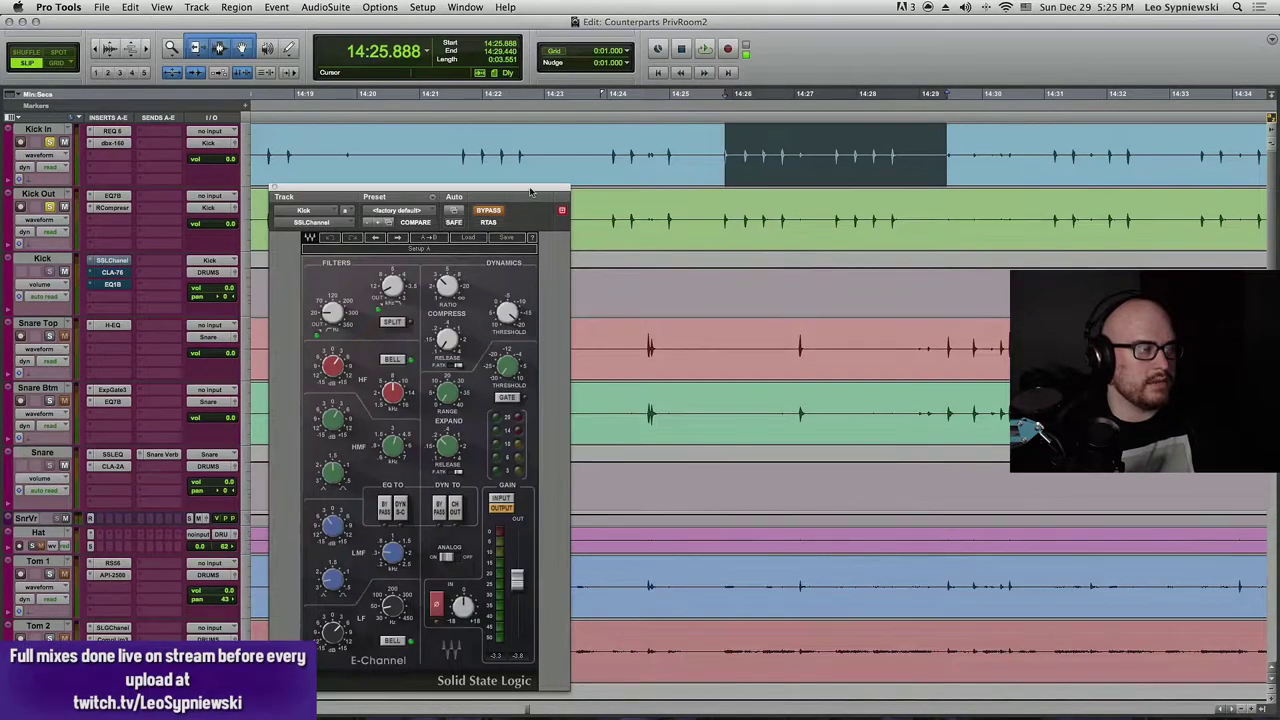
{"action": "left_click_drag", "start_coordinate": [530, 190], "coordinate": [570, 134]}
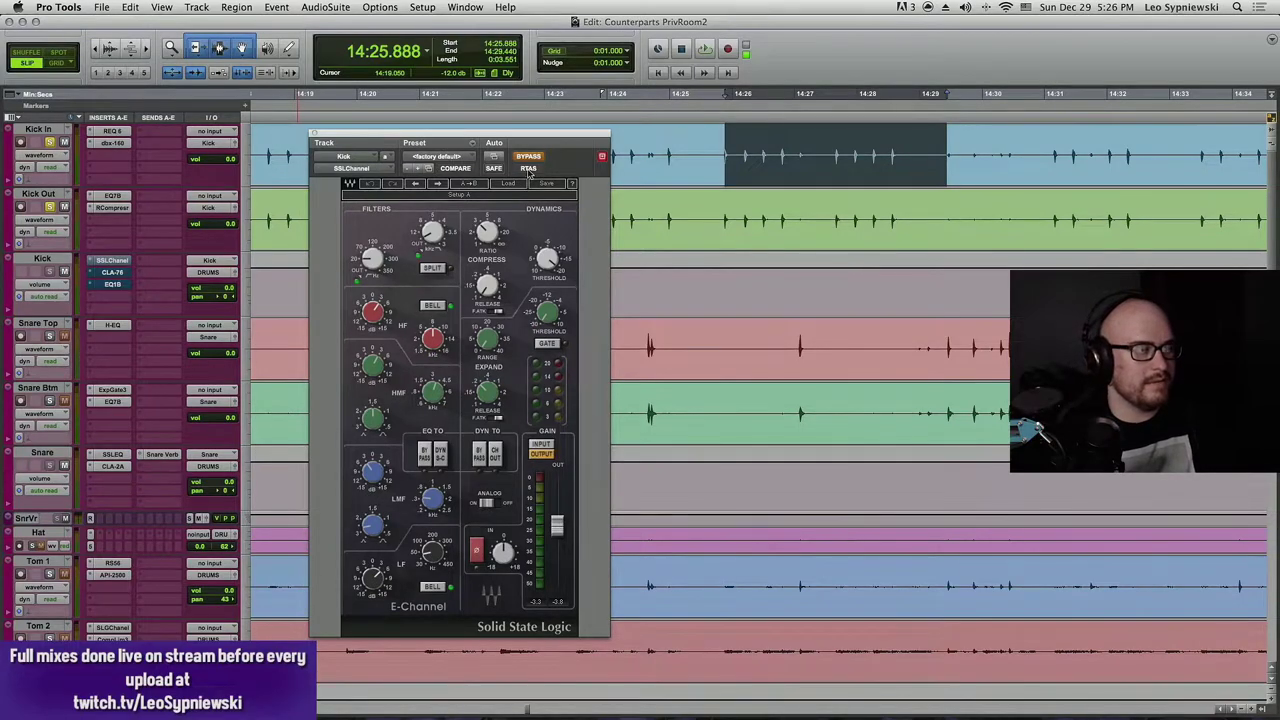
{"action": "key", "text": "space"}
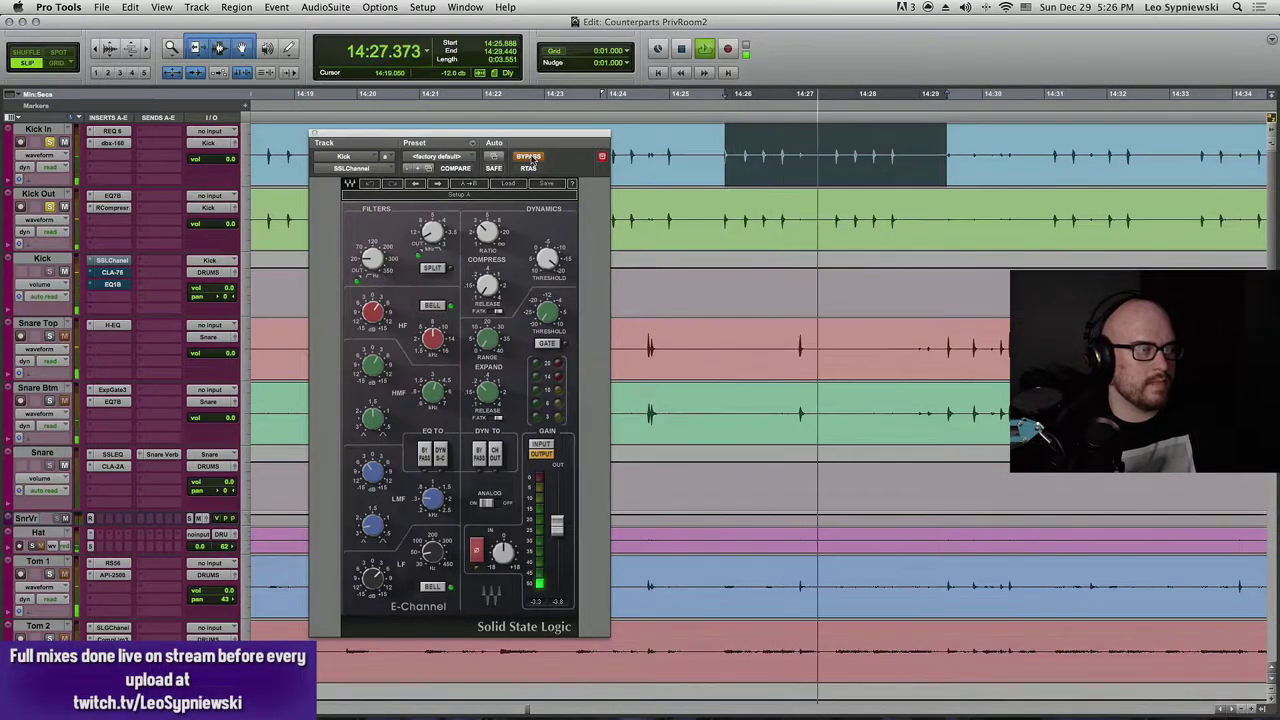
{"action": "left_click", "coordinate": [532, 160]}
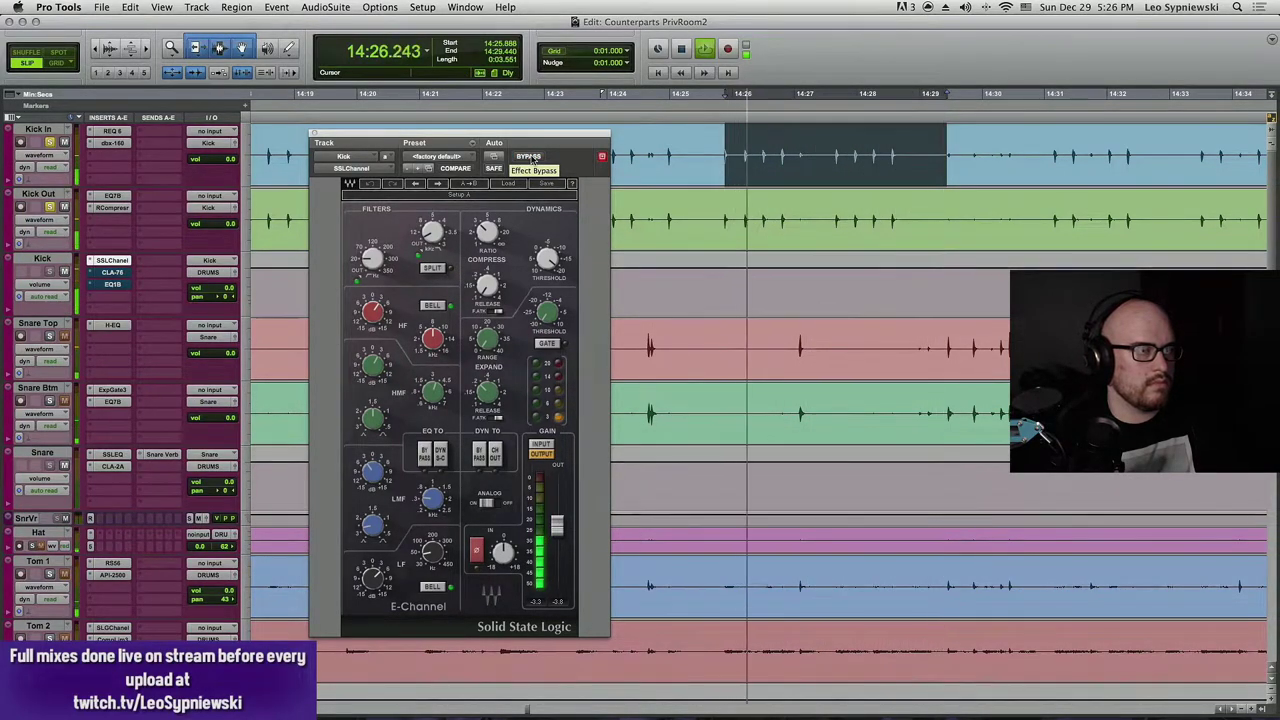
{"action": "left_click", "coordinate": [530, 158]}
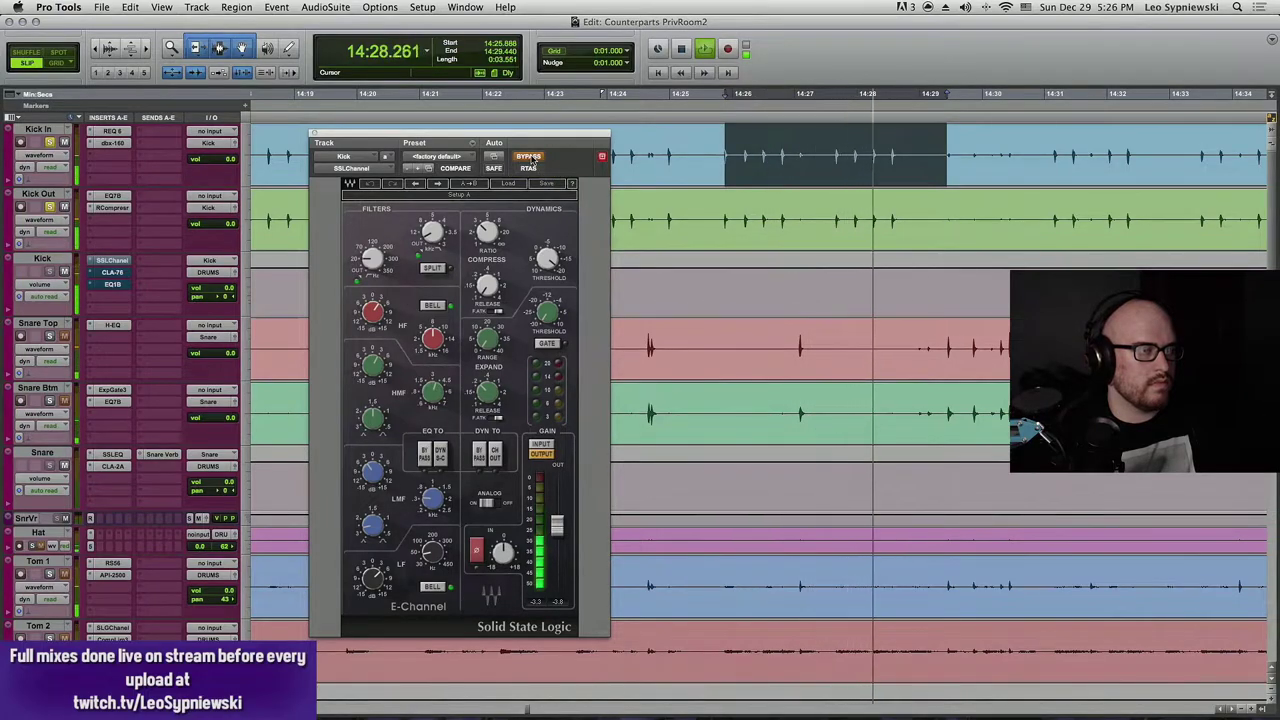
{"action": "key", "text": "space"}
{"action": "left_click", "coordinate": [530, 158]}
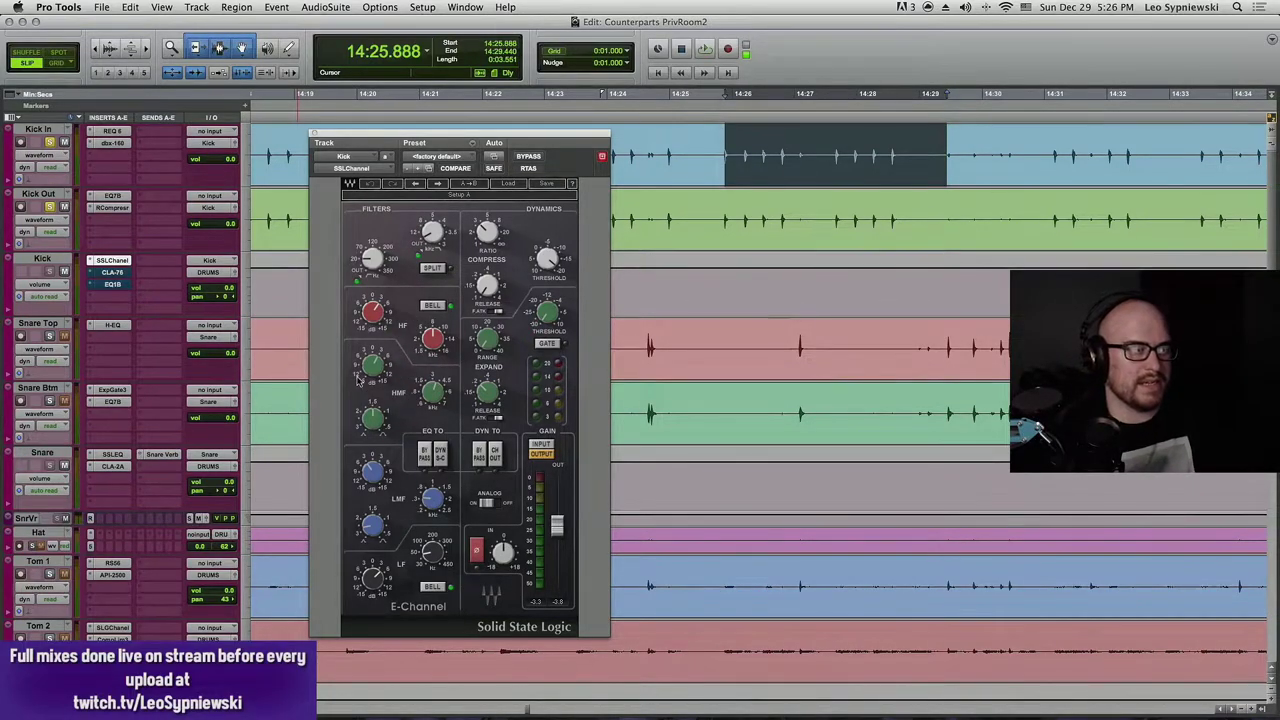
{"action": "left_click_drag", "start_coordinate": [566, 136], "coordinate": [644, 131]}
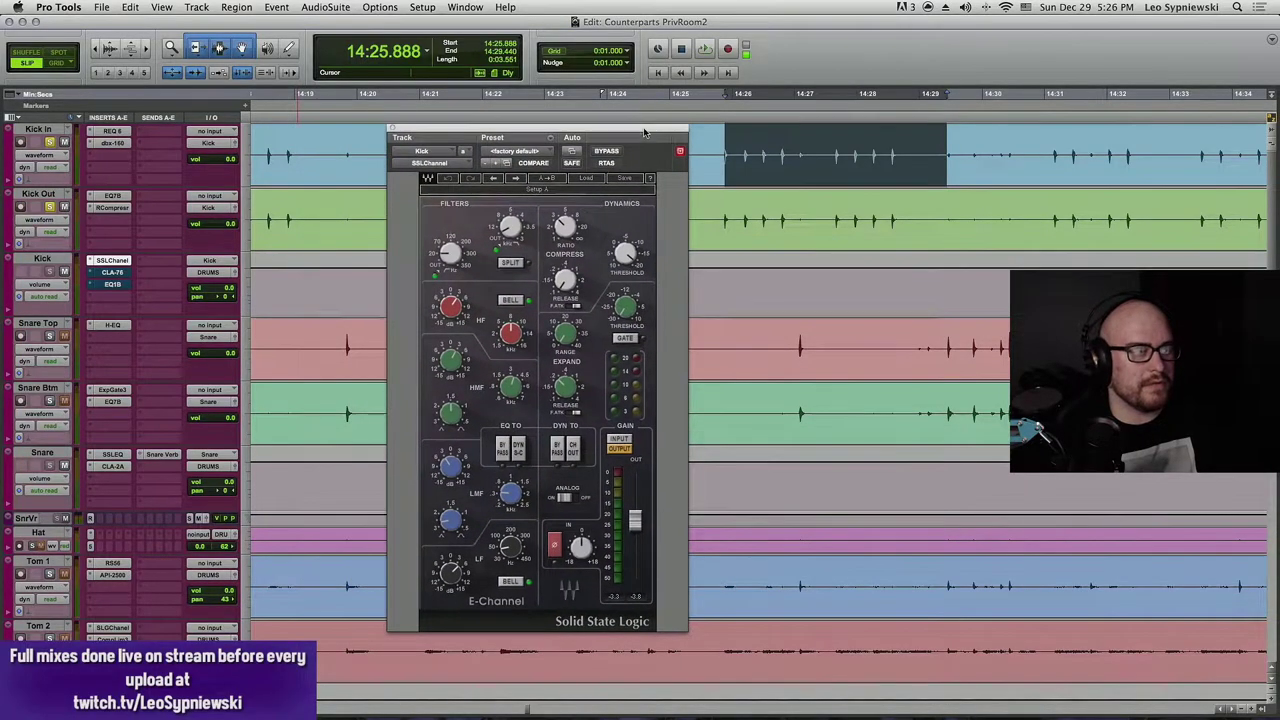
- Open the Kick's CLA-76 and toggle its bypass repeatedly during playback to compare
{"action": "left_click", "coordinate": [114, 273]}
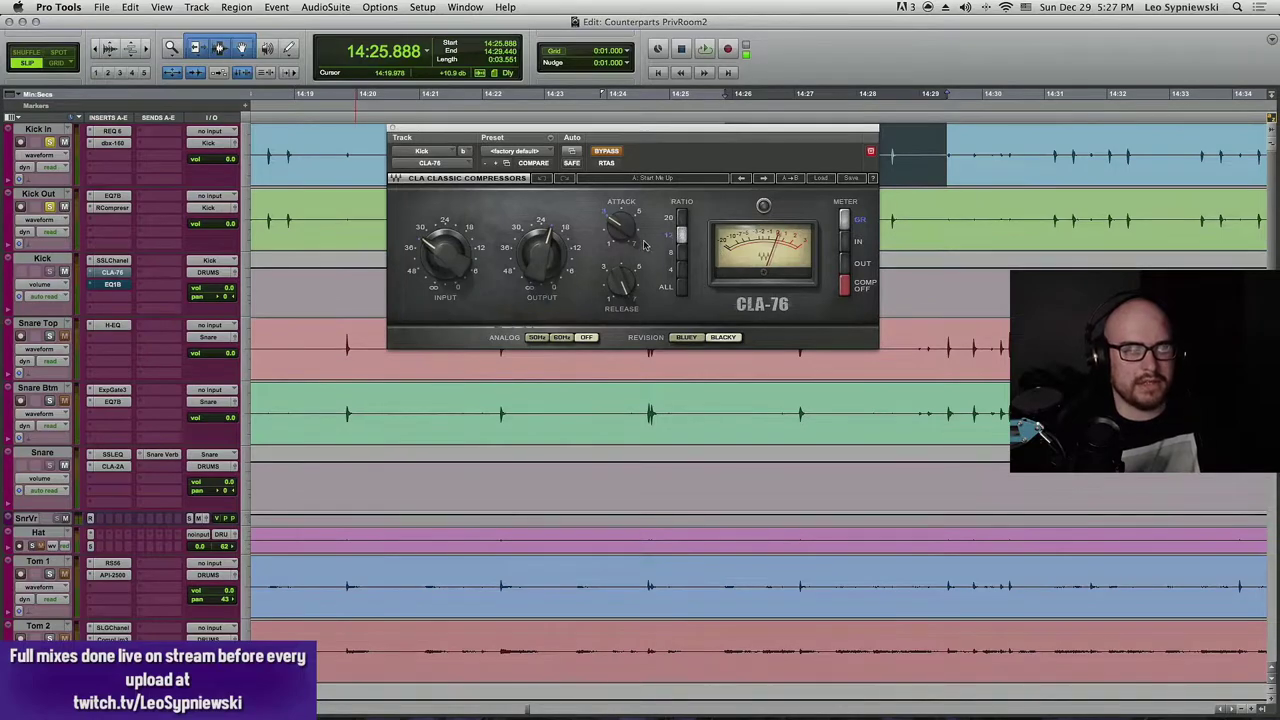
{"action": "key", "text": "space"}
{"action": "left_click", "coordinate": [607, 151]}
{"action": "left_click", "coordinate": [607, 151]}
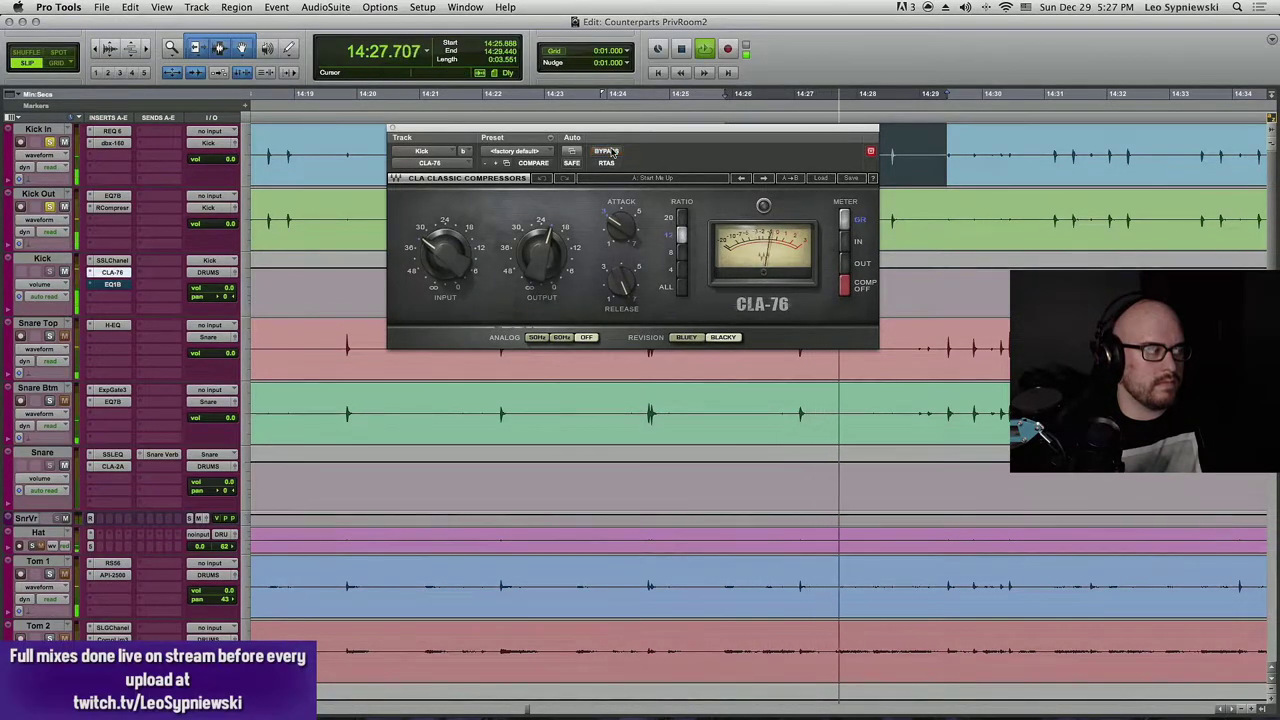
{"action": "left_click", "coordinate": [607, 151]}
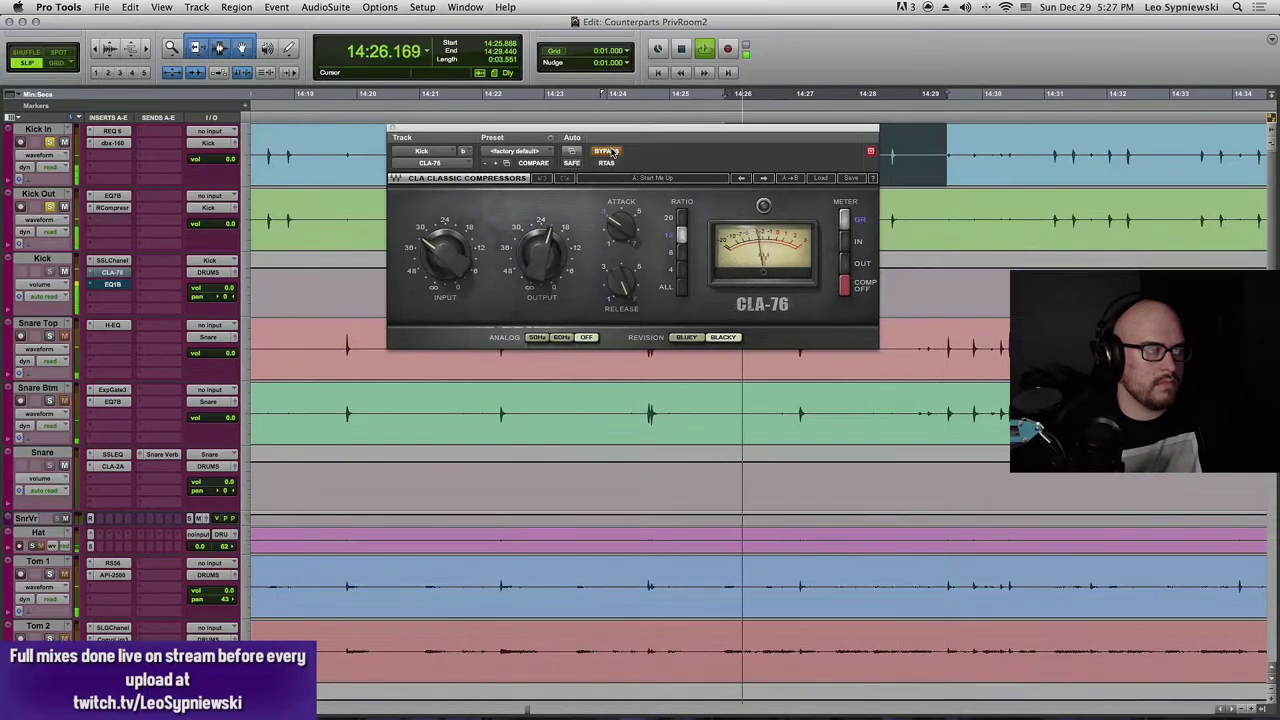
{"action": "left_click", "coordinate": [607, 151]}
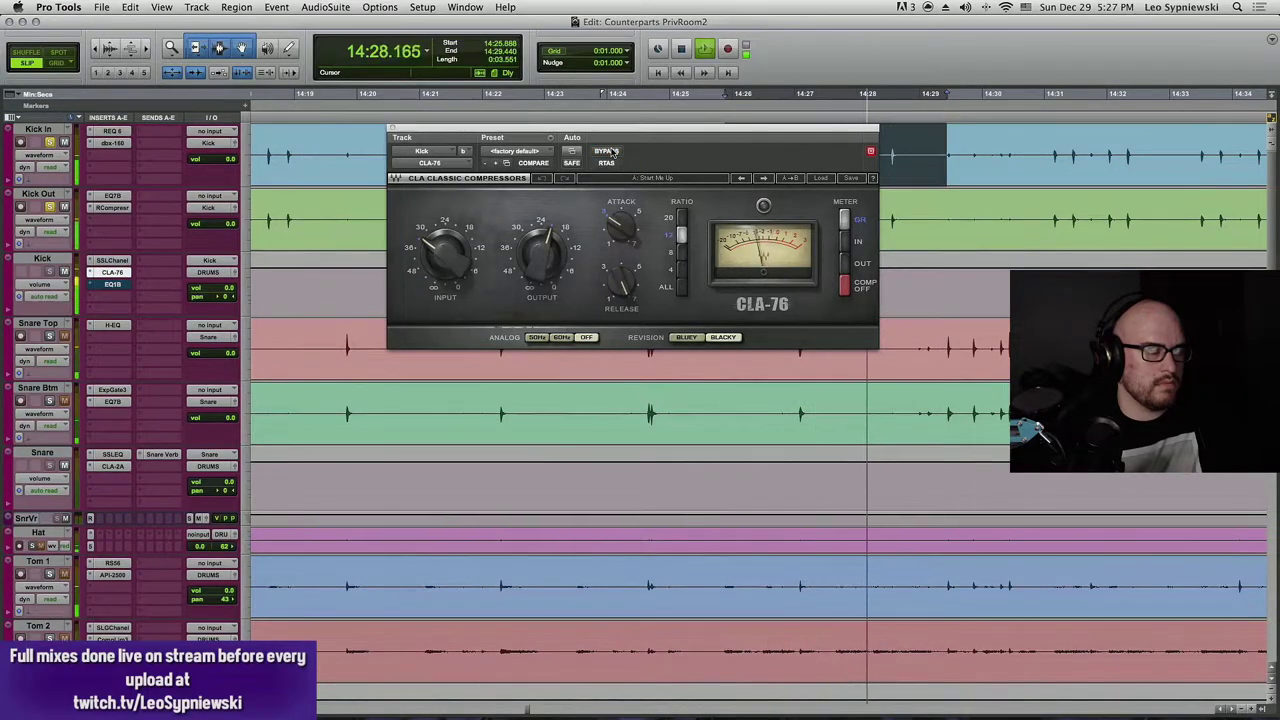
{"action": "left_click", "coordinate": [610, 151]}
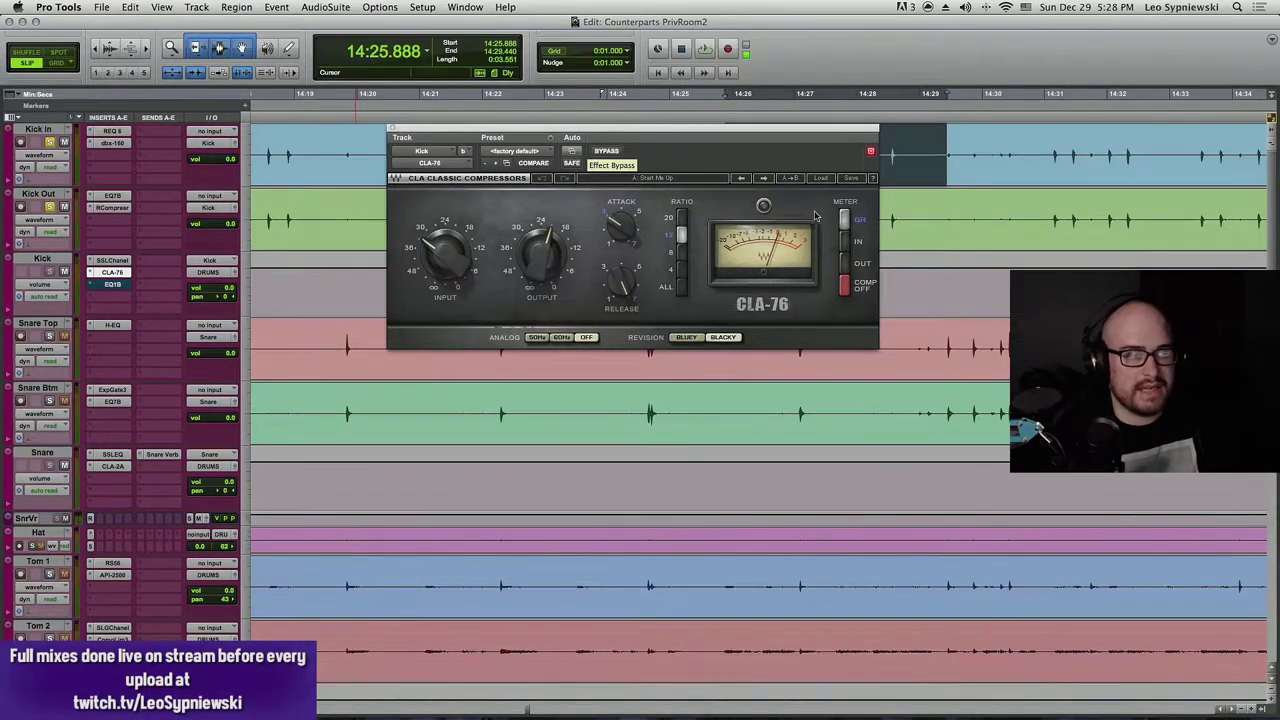
- Replay the kick with CLA-76 out and back in, close it, and open the EQ1B plug-in
{"action": "key", "text": "space"}
{"action": "left_click", "coordinate": [610, 151]}
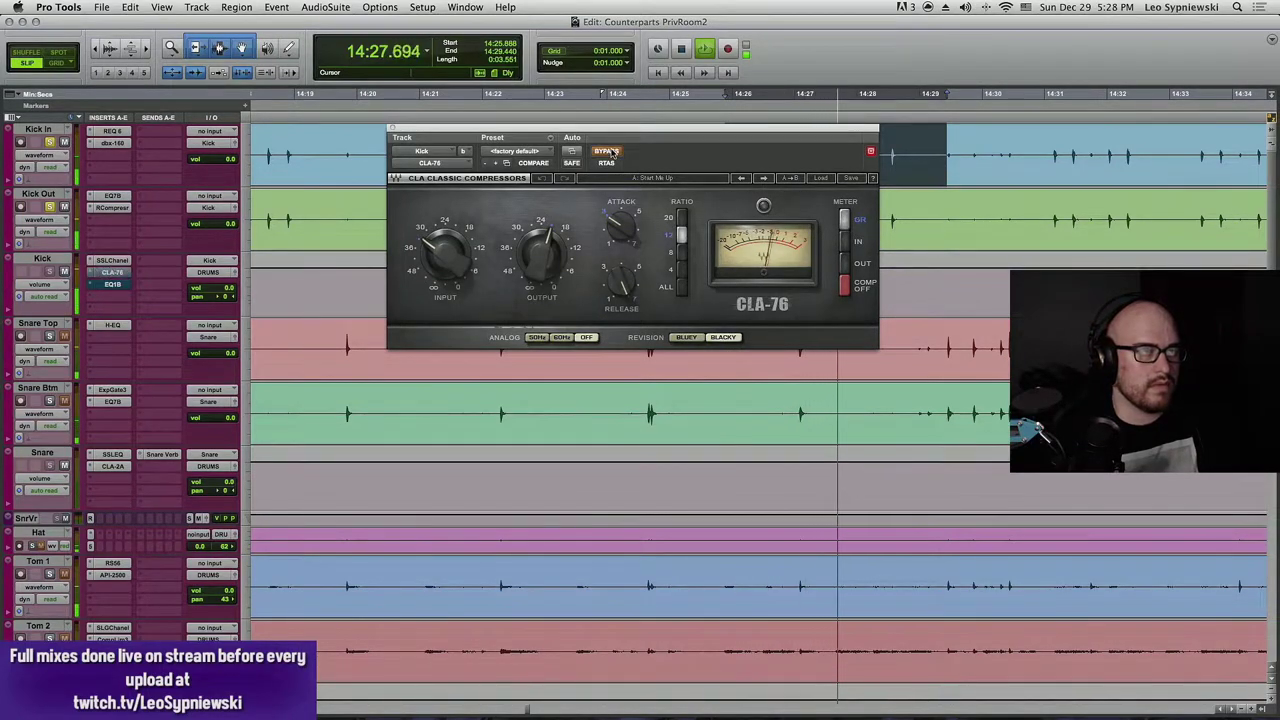
{"action": "left_click", "coordinate": [610, 151]}
{"action": "key", "text": "space"}
{"action": "key", "text": "space"}
{"action": "key", "text": "space"}
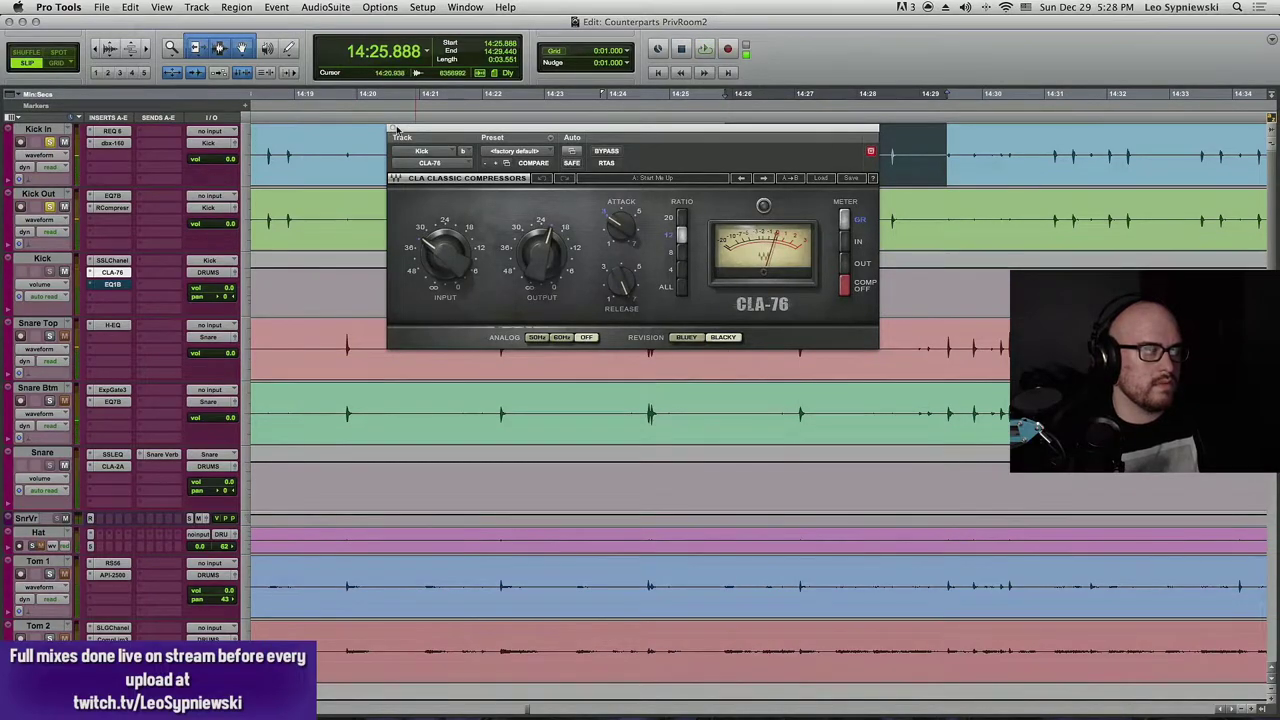
{"action": "left_click", "coordinate": [112, 272]}
{"action": "left_click", "coordinate": [112, 284]}
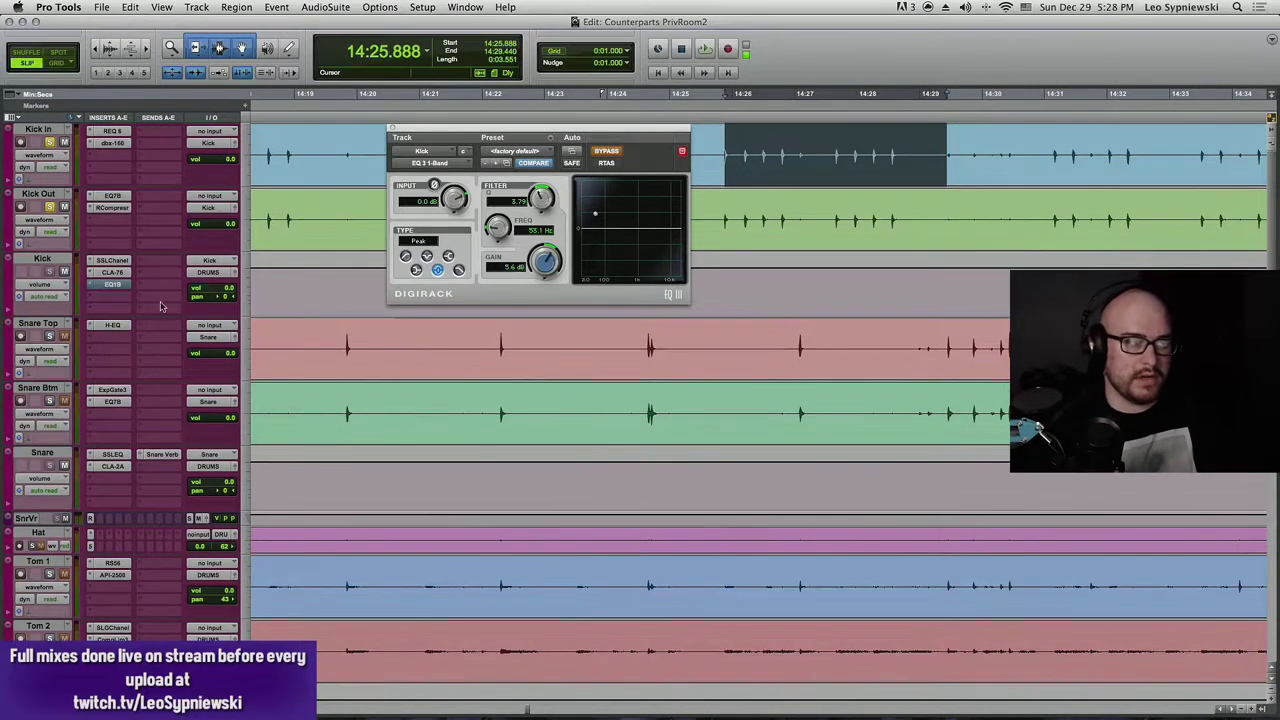
- Play the kick and A/B its one-band EQ peak against flat, then flip to the CLA-76 and back
{"action": "key", "text": "space"}
{"action": "left_click", "coordinate": [609, 151]}
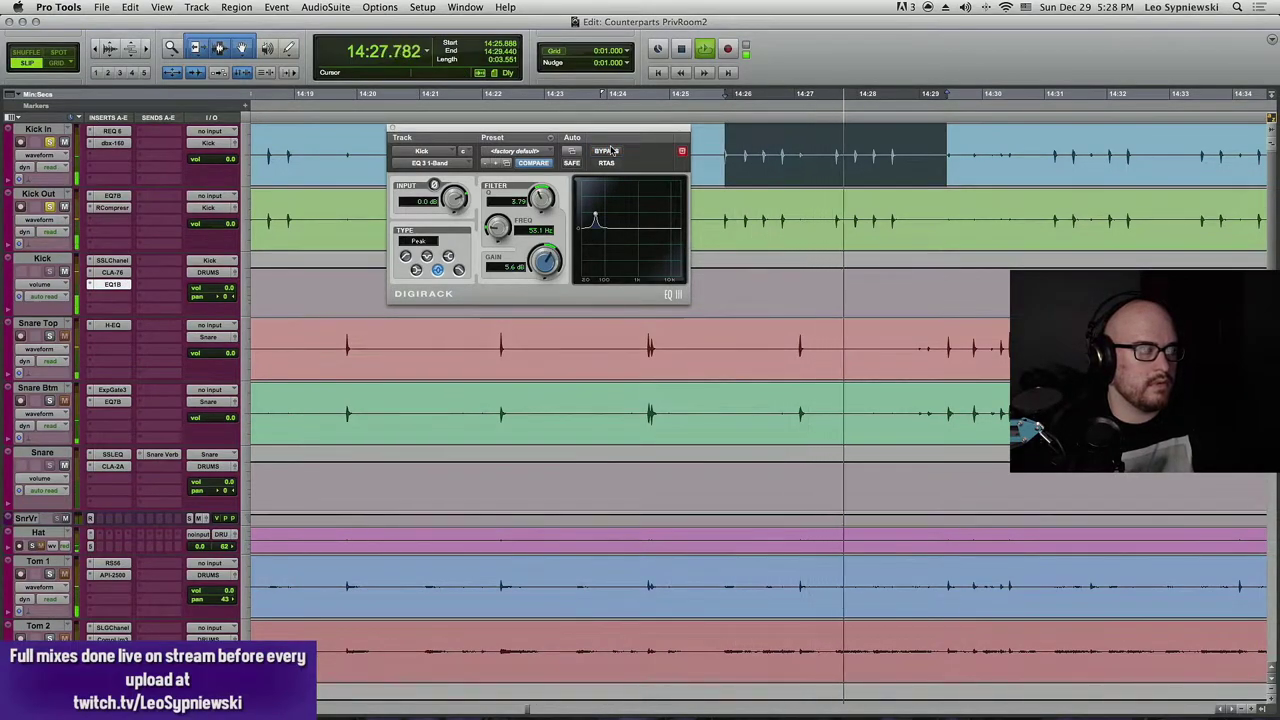
{"action": "left_click", "coordinate": [609, 151]}
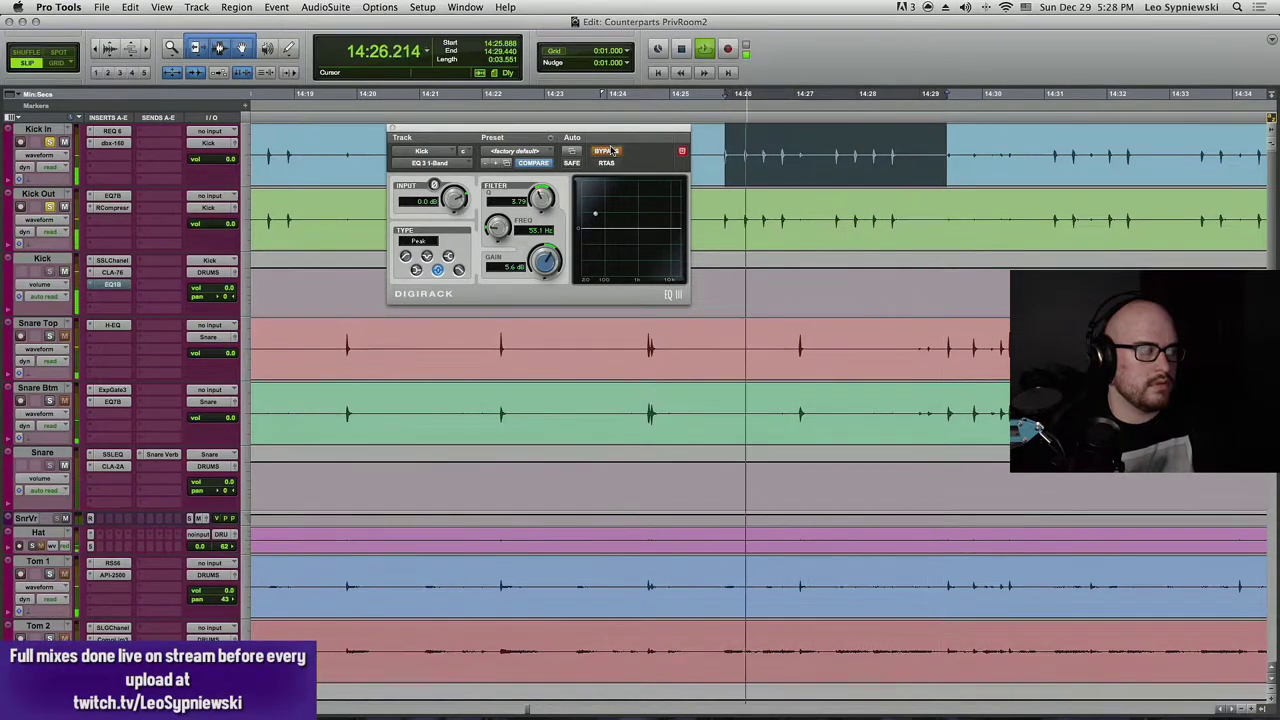
{"action": "left_click", "coordinate": [609, 151]}
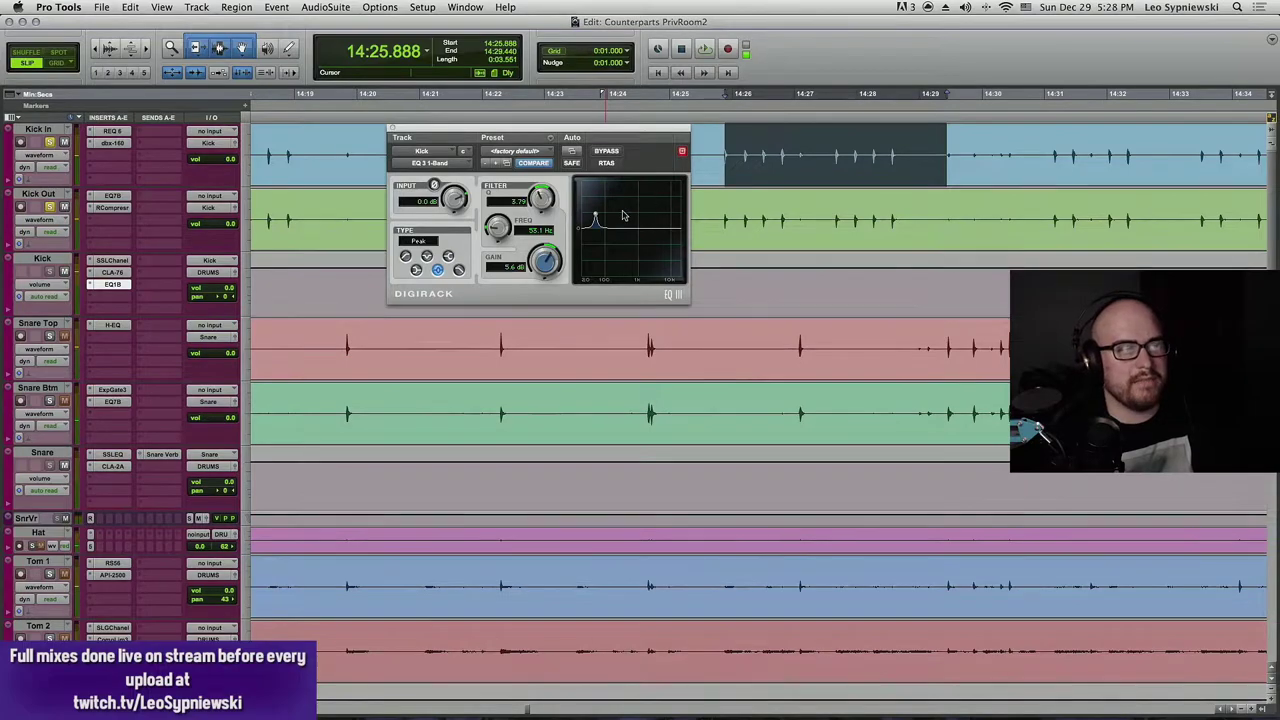
{"action": "left_click", "coordinate": [113, 272]}
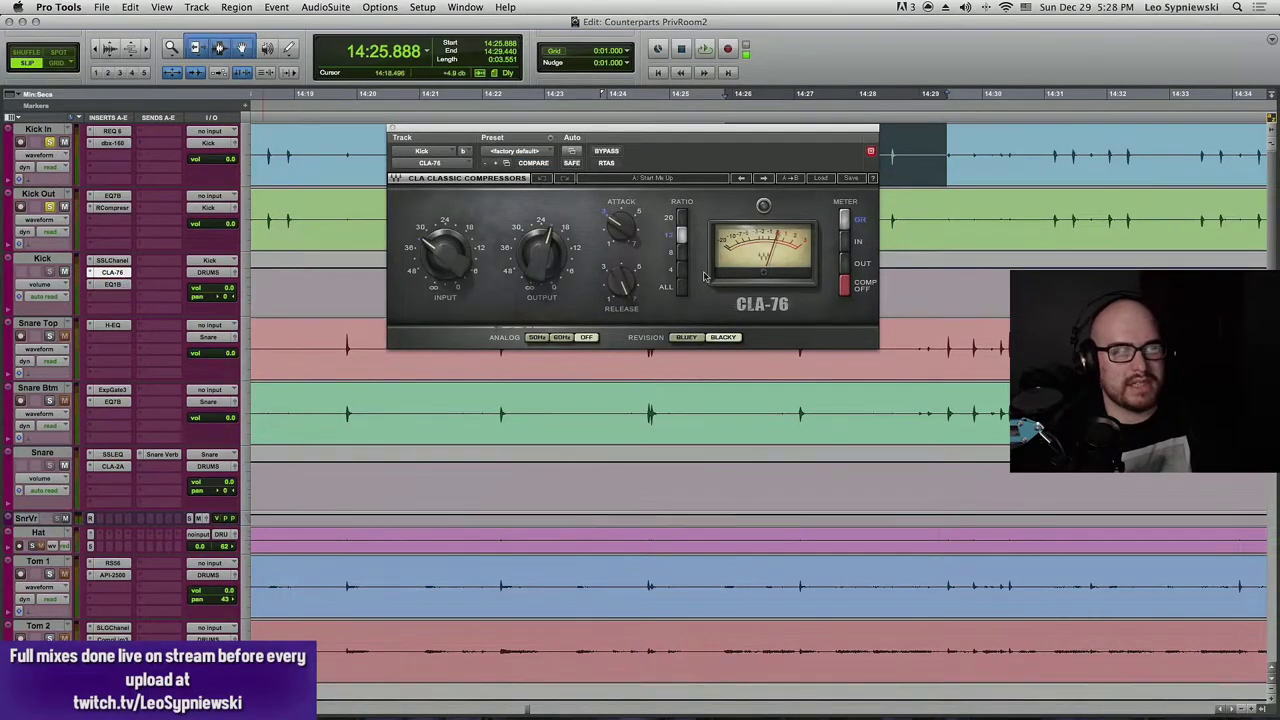
{"action": "left_click", "coordinate": [117, 285]}
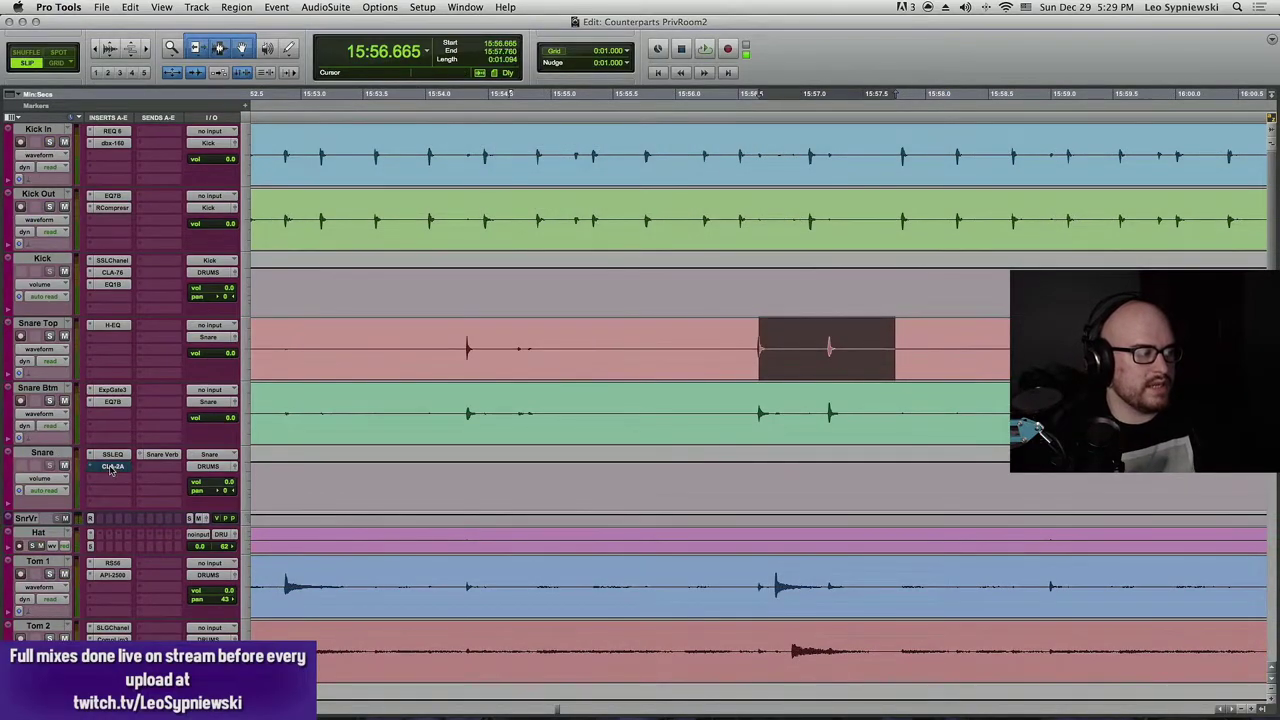
- Bypass the Snare Btm ExpGate3, Snare Top H-EQ and Snare Verb send, then solo Snare Top
{"action": "left_click_drag", "start_coordinate": [112, 470], "coordinate": [112, 392]}
{"action": "left_click", "coordinate": [112, 389], "text": "super"}
{"action": "left_click", "coordinate": [112, 325], "text": "super"}
{"action": "left_click", "coordinate": [162, 455], "text": "super"}
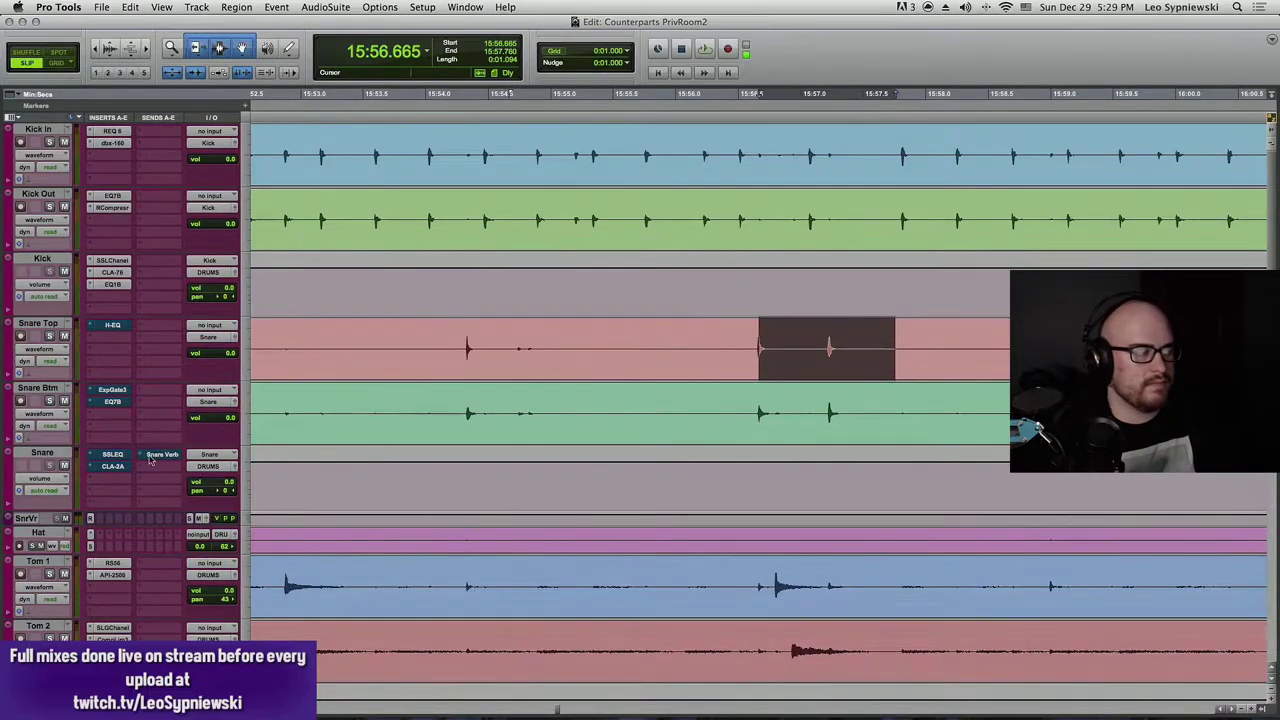
{"action": "left_click", "coordinate": [49, 335]}
- Open Snare Top's H-EQ, move its window aside, and A/B it during playback, leaving it on
{"action": "left_click", "coordinate": [111, 327]}
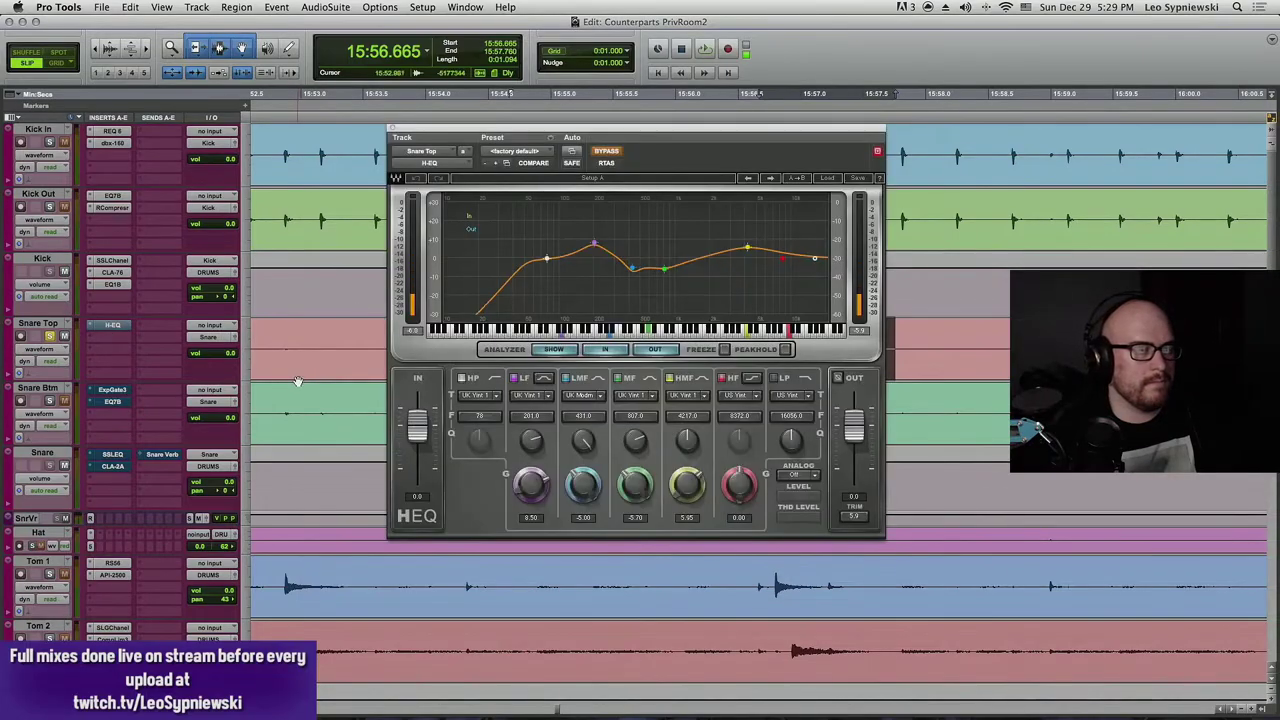
{"action": "left_click_drag", "start_coordinate": [658, 123], "coordinate": [514, 132]}
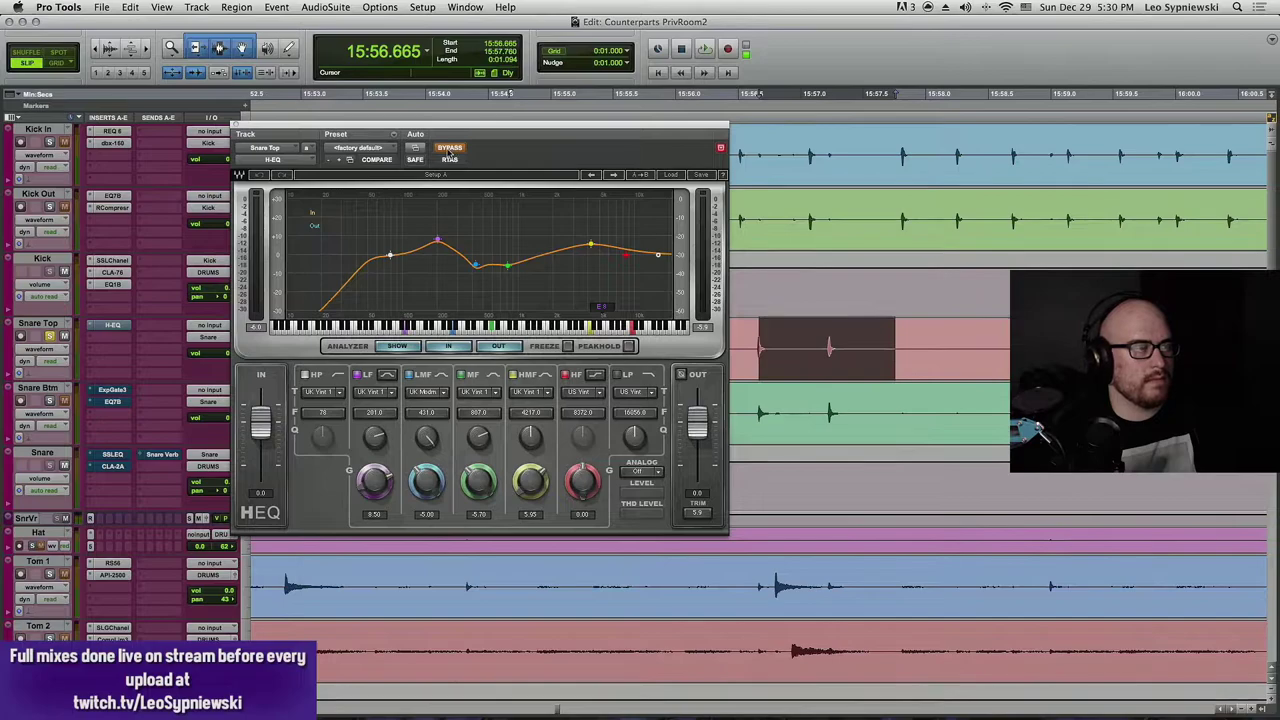
{"action": "key", "text": "space"}
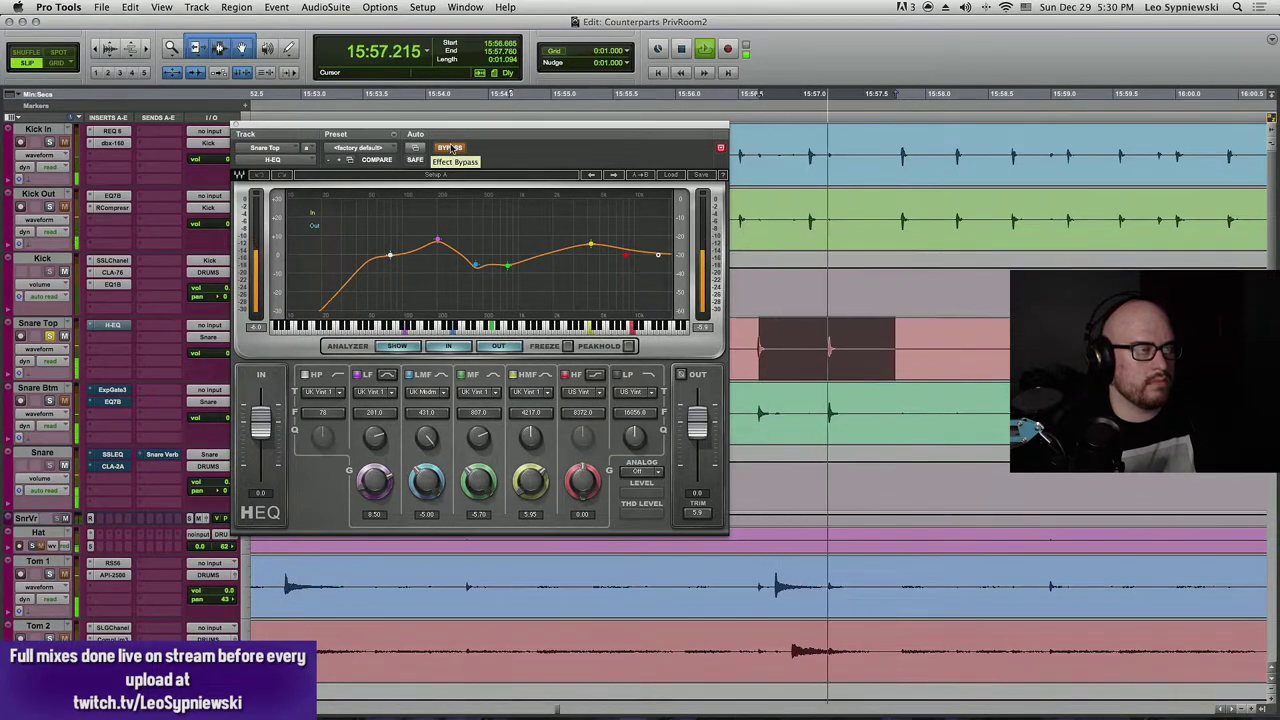
{"action": "left_click", "coordinate": [450, 148]}
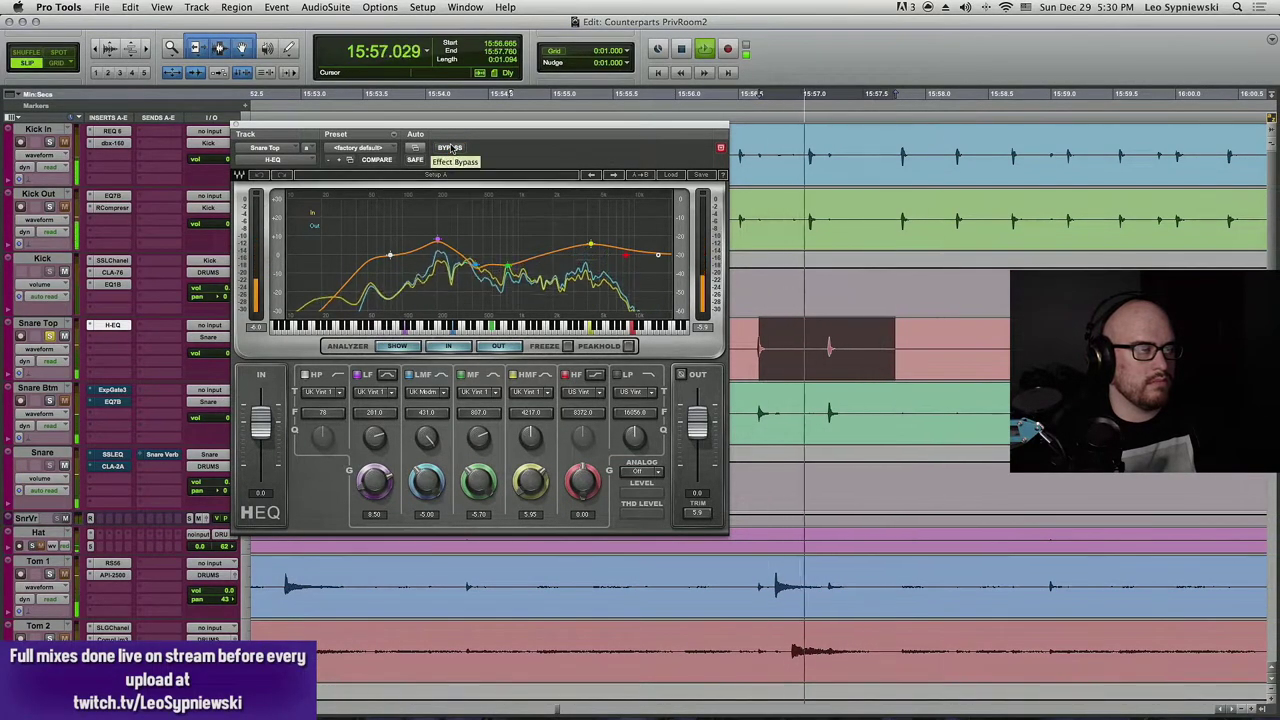
{"action": "left_click", "coordinate": [450, 148]}
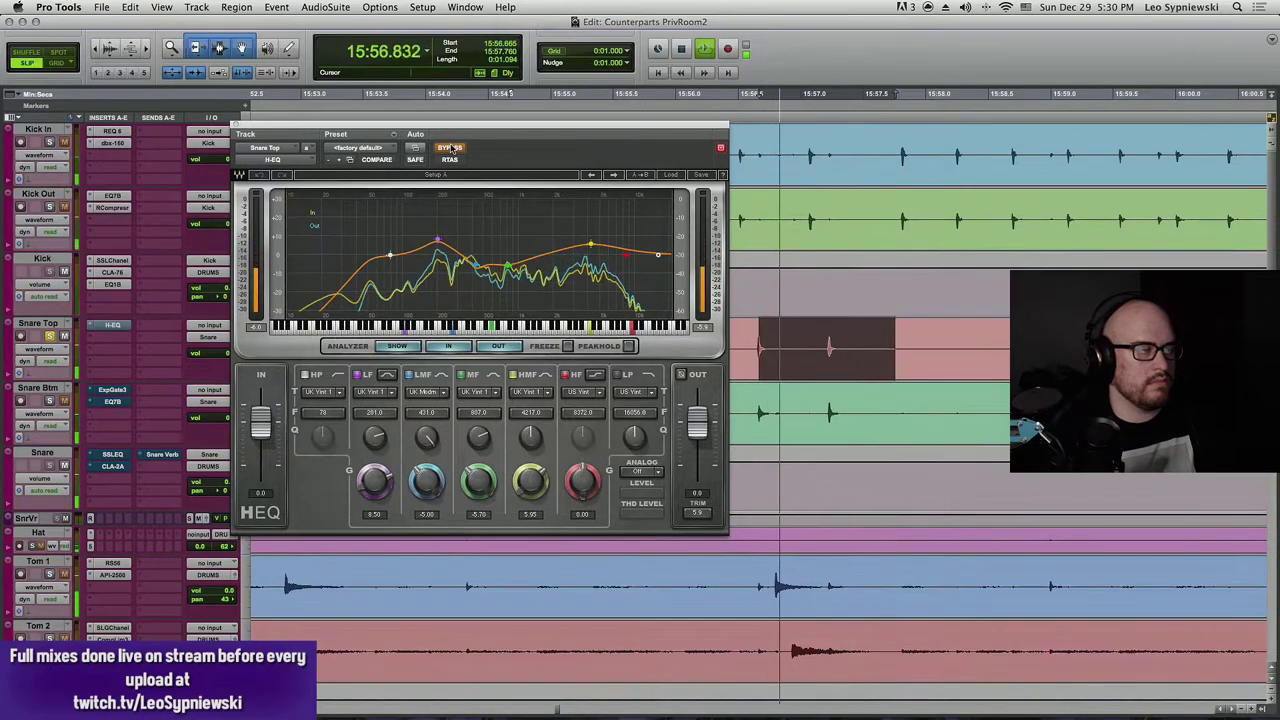
{"action": "left_click", "coordinate": [450, 148]}
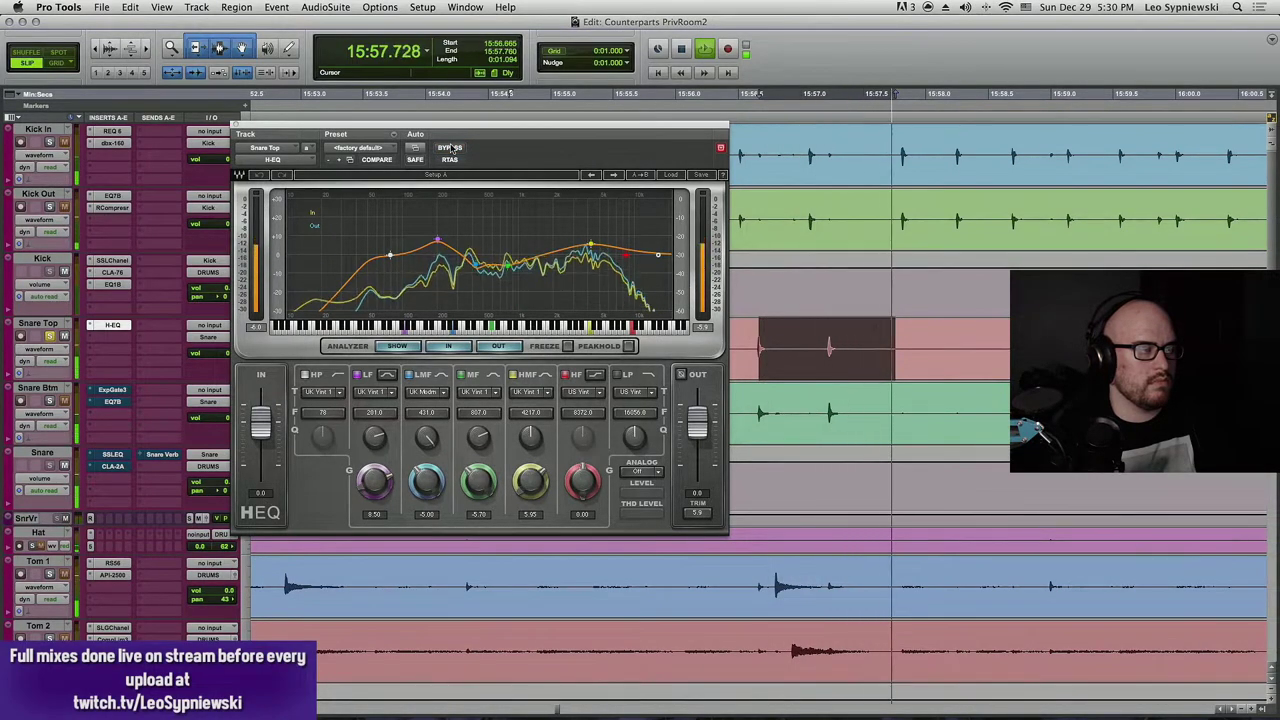
{"action": "key", "text": "space"}
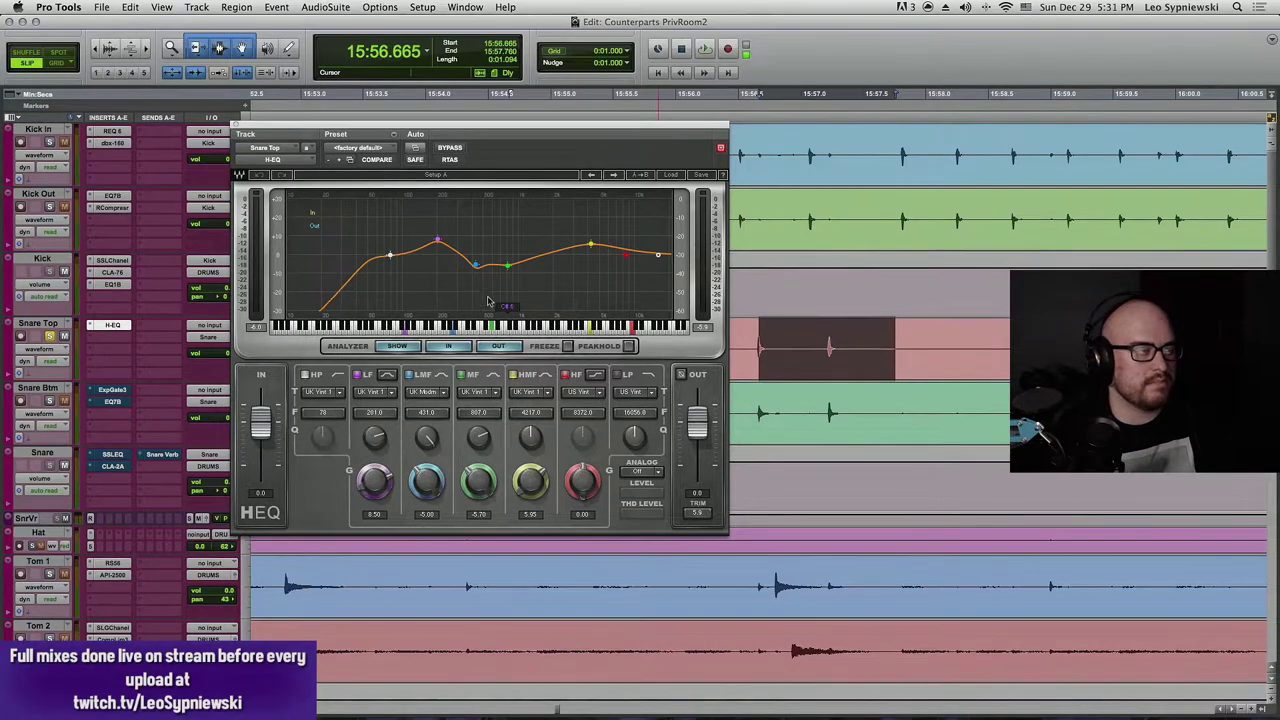
- Solo Snare Btm and compare its Expander/Gate on and off during playback, ending bypassed
{"action": "left_click", "coordinate": [123, 391]}
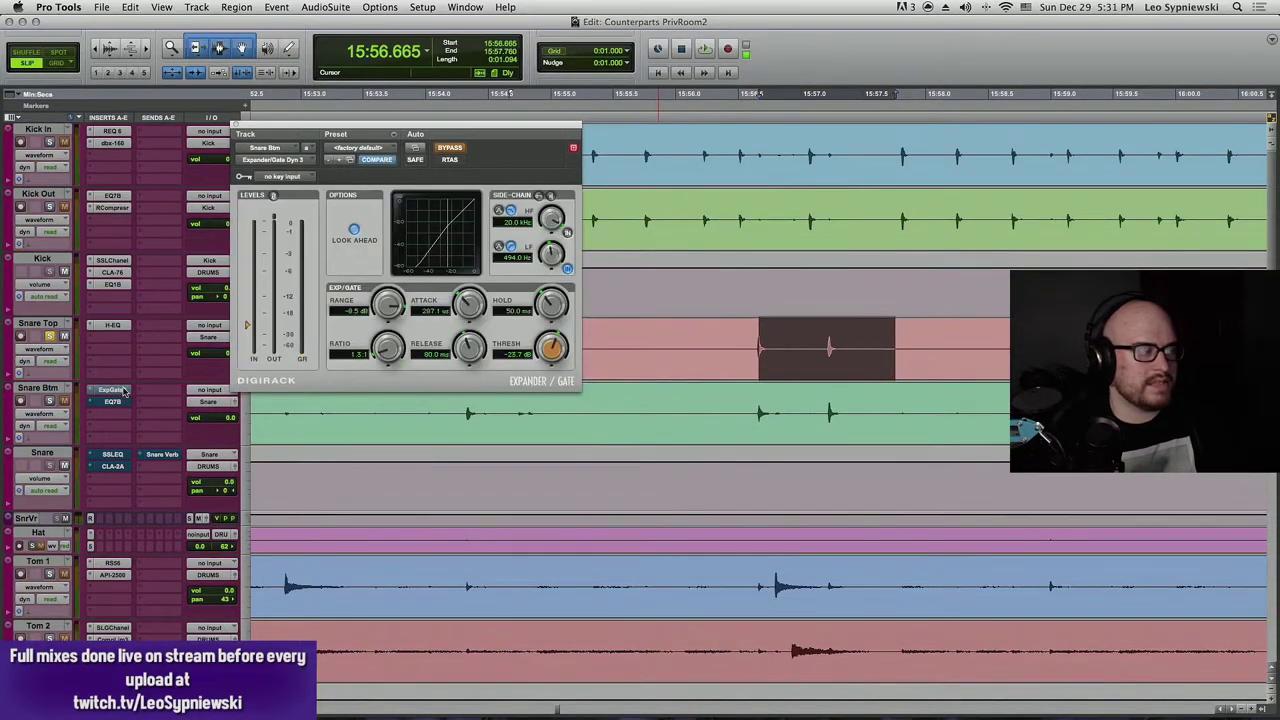
{"action": "left_click", "coordinate": [49, 401]}
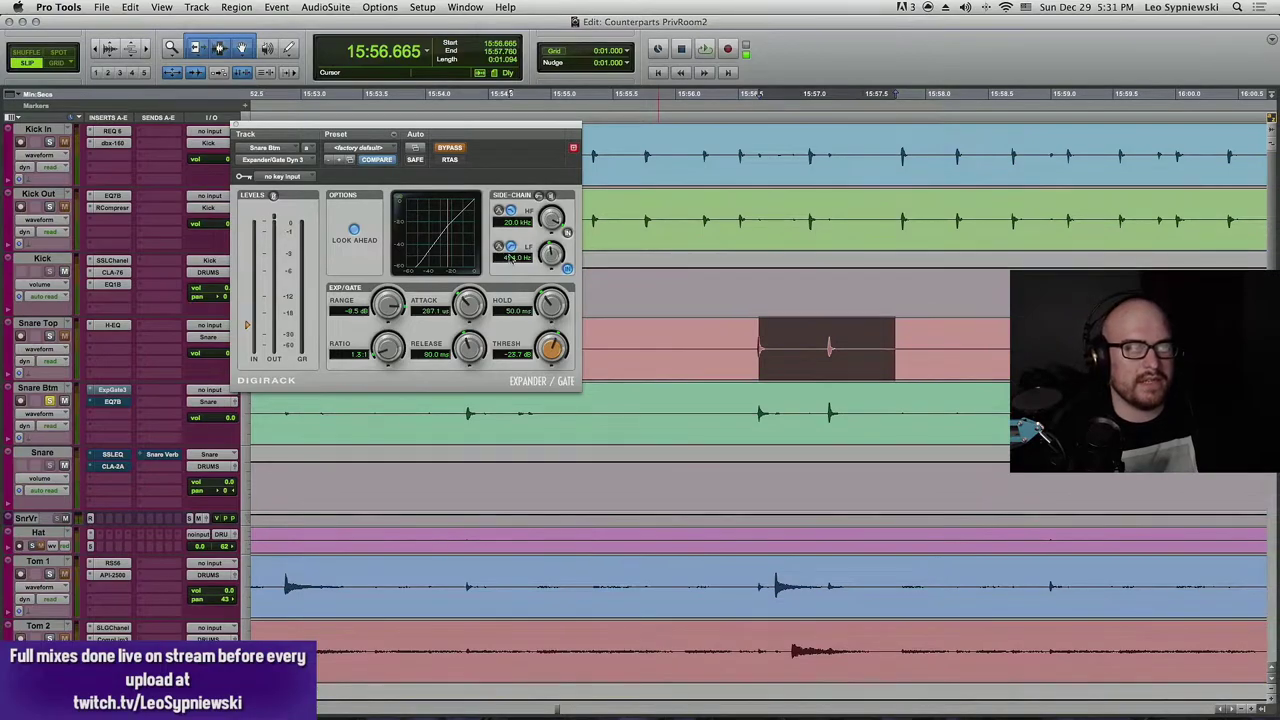
{"action": "key", "text": "space"}
{"action": "left_click", "coordinate": [447, 150]}
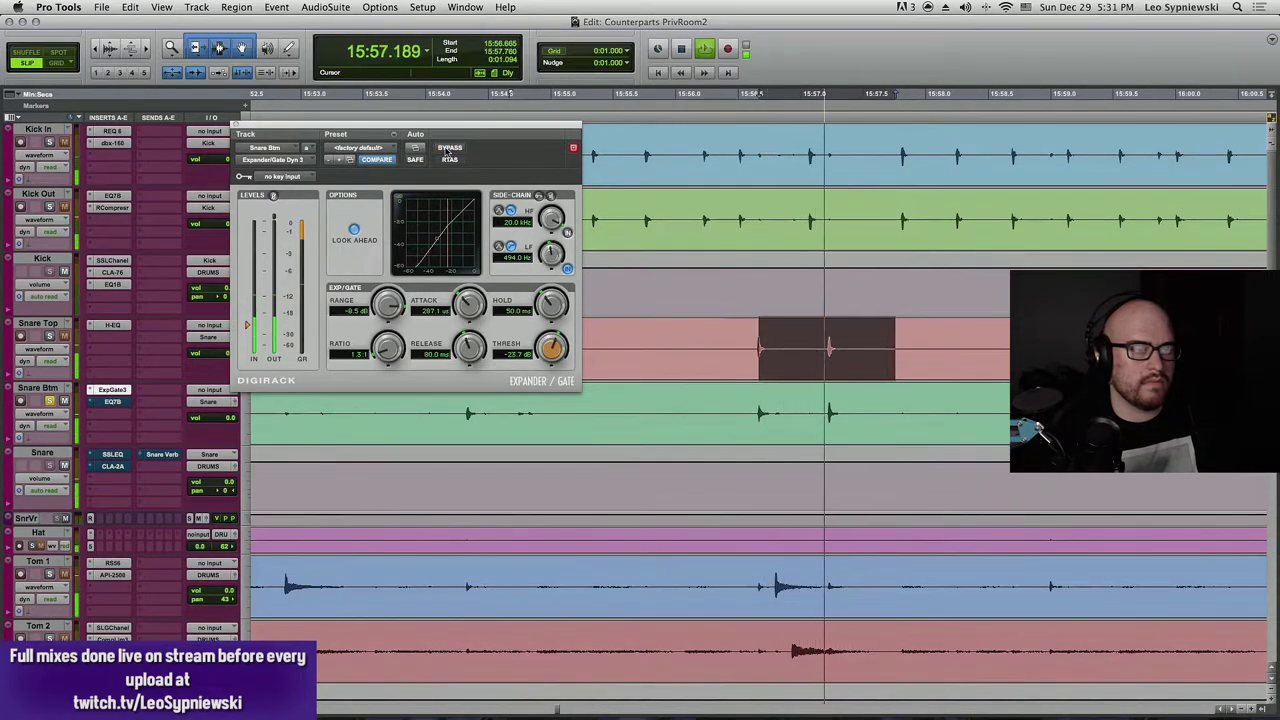
{"action": "key", "text": "space"}
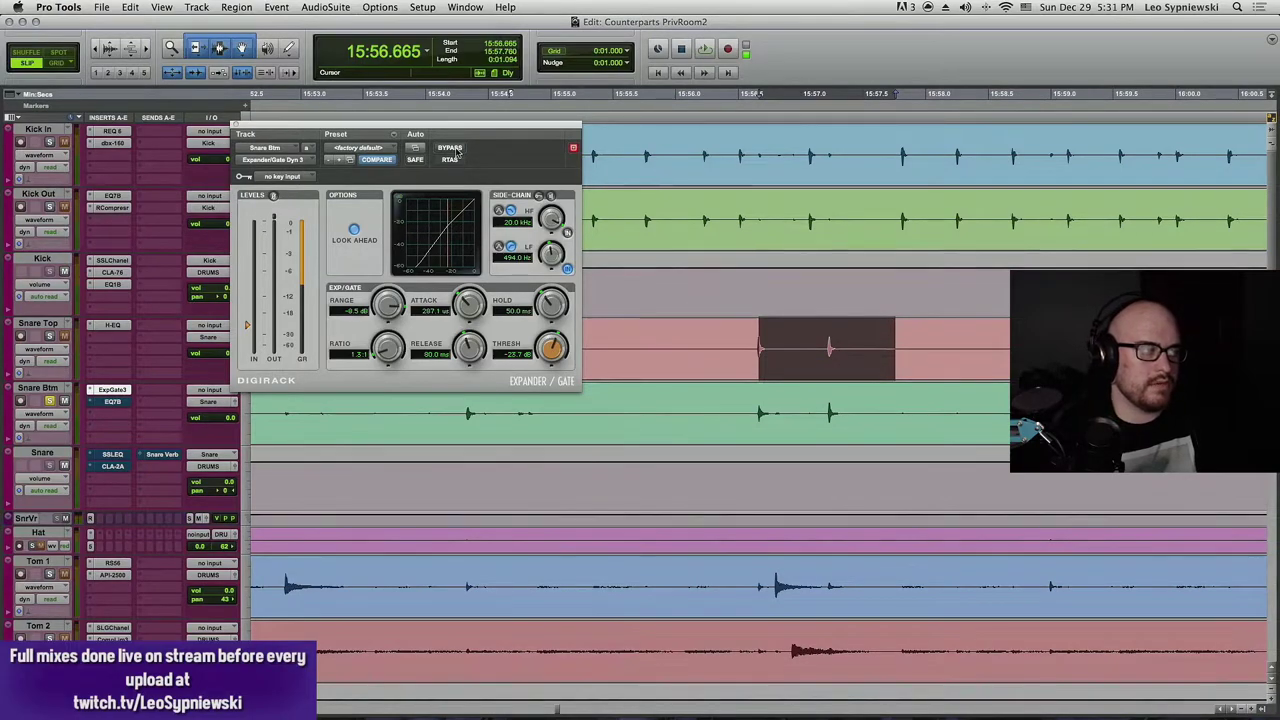
{"action": "key", "text": "space"}
{"action": "left_click", "coordinate": [450, 148]}
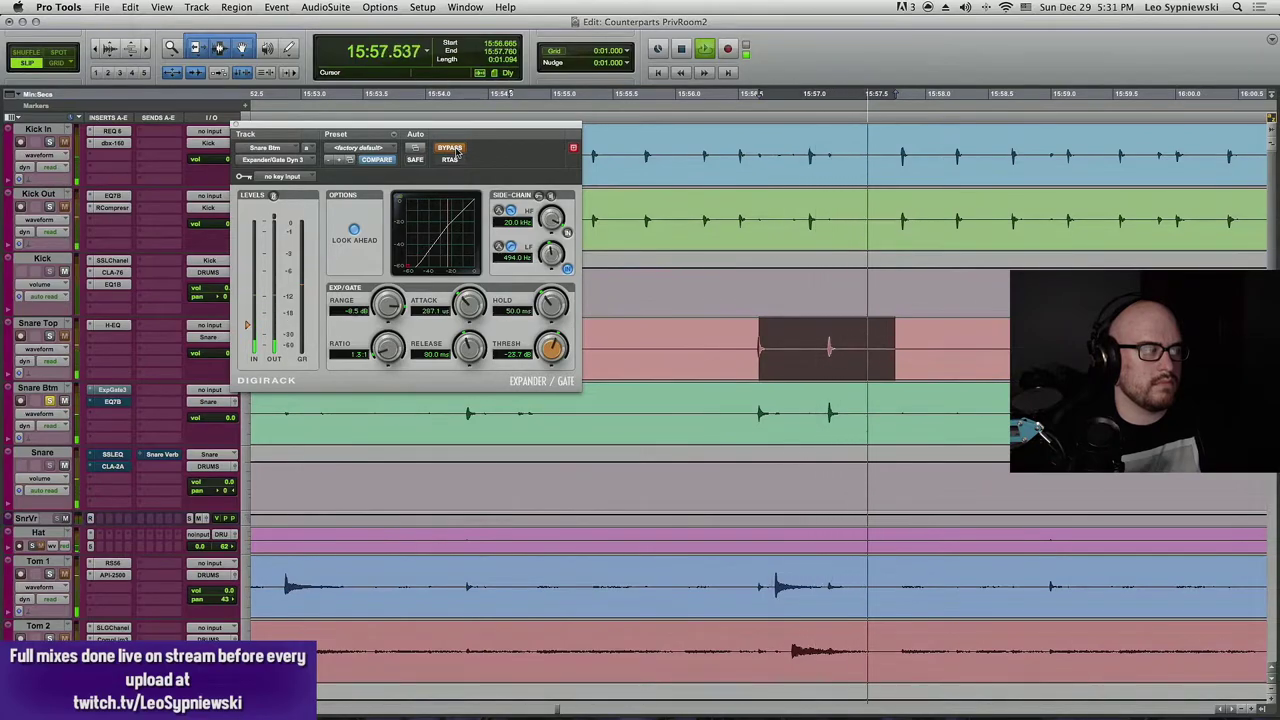
{"action": "left_click", "coordinate": [457, 151]}
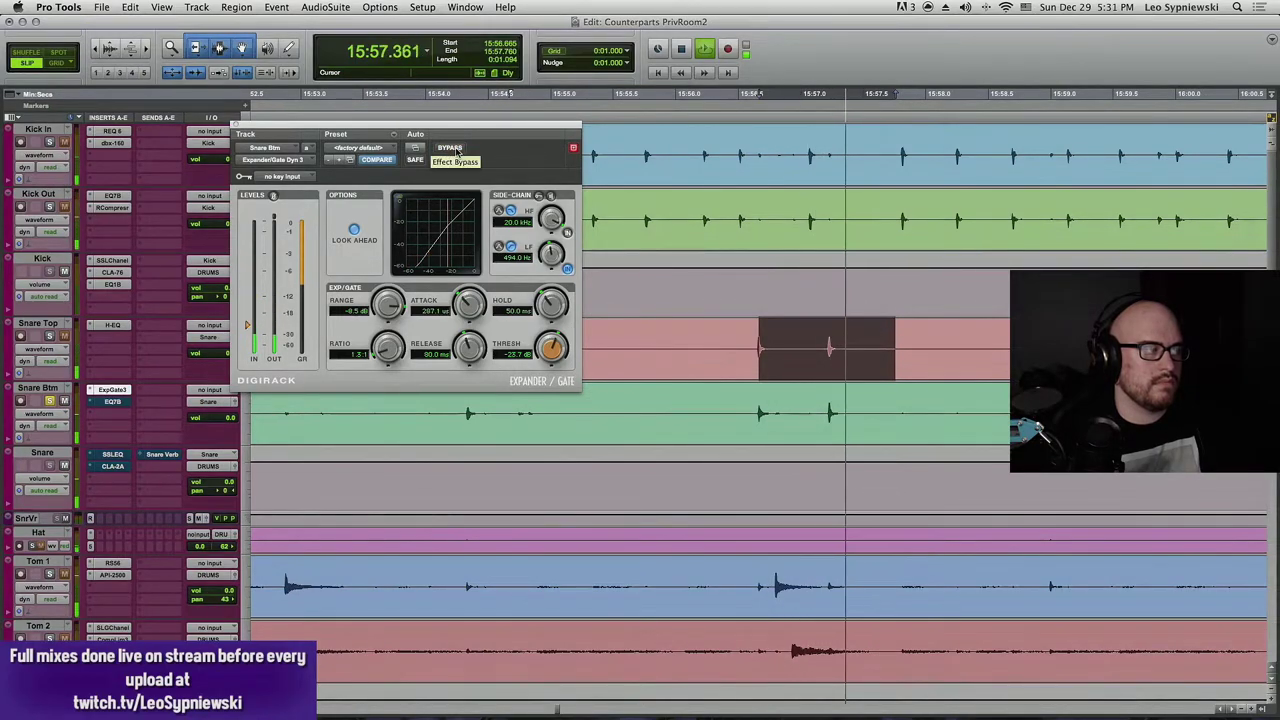
{"action": "left_click", "coordinate": [457, 150]}
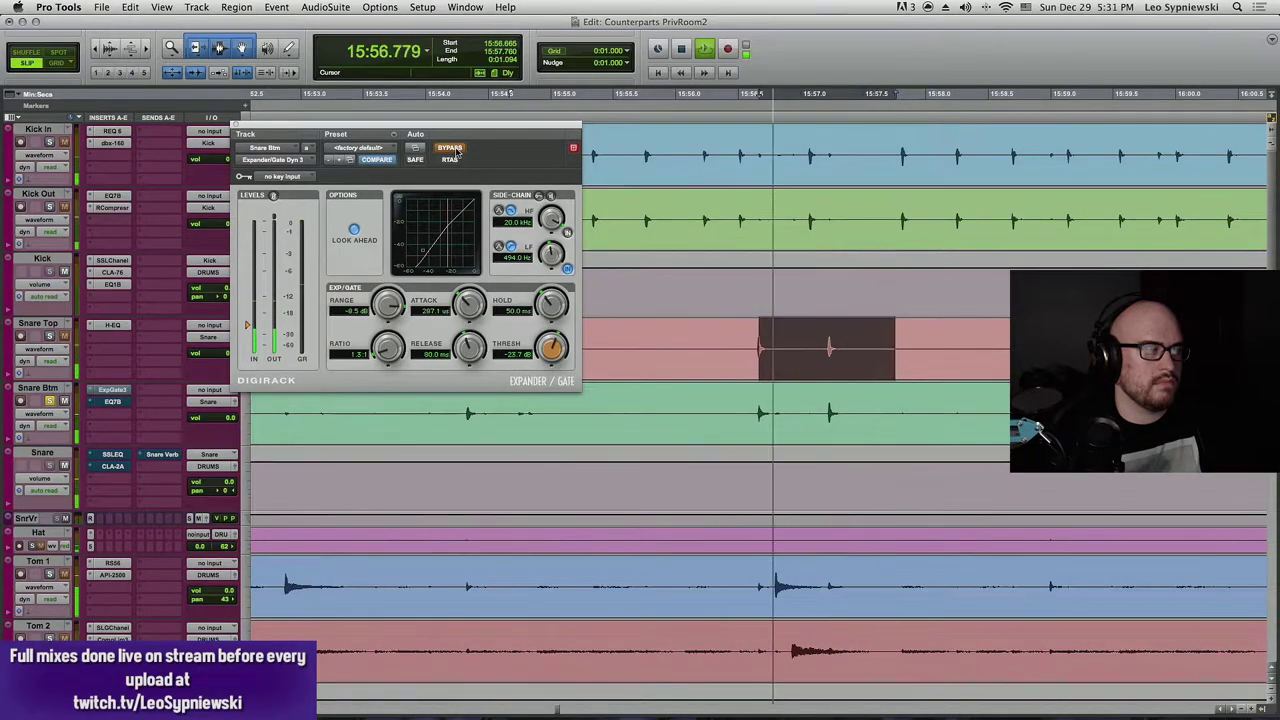
- Open Snare Btm's EQ3 7-Band and A/B it in and out over the looped snare, leaving it on
{"action": "left_click", "coordinate": [113, 401]}
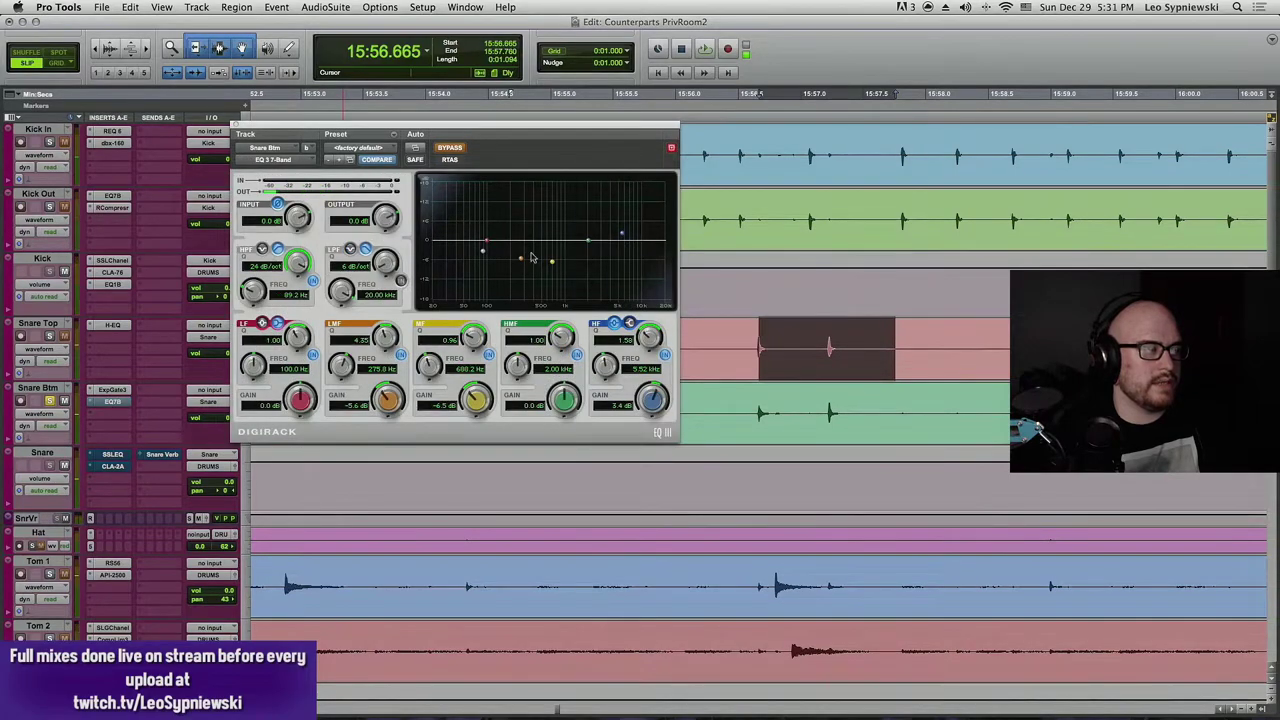
{"action": "left_click", "coordinate": [446, 148]}
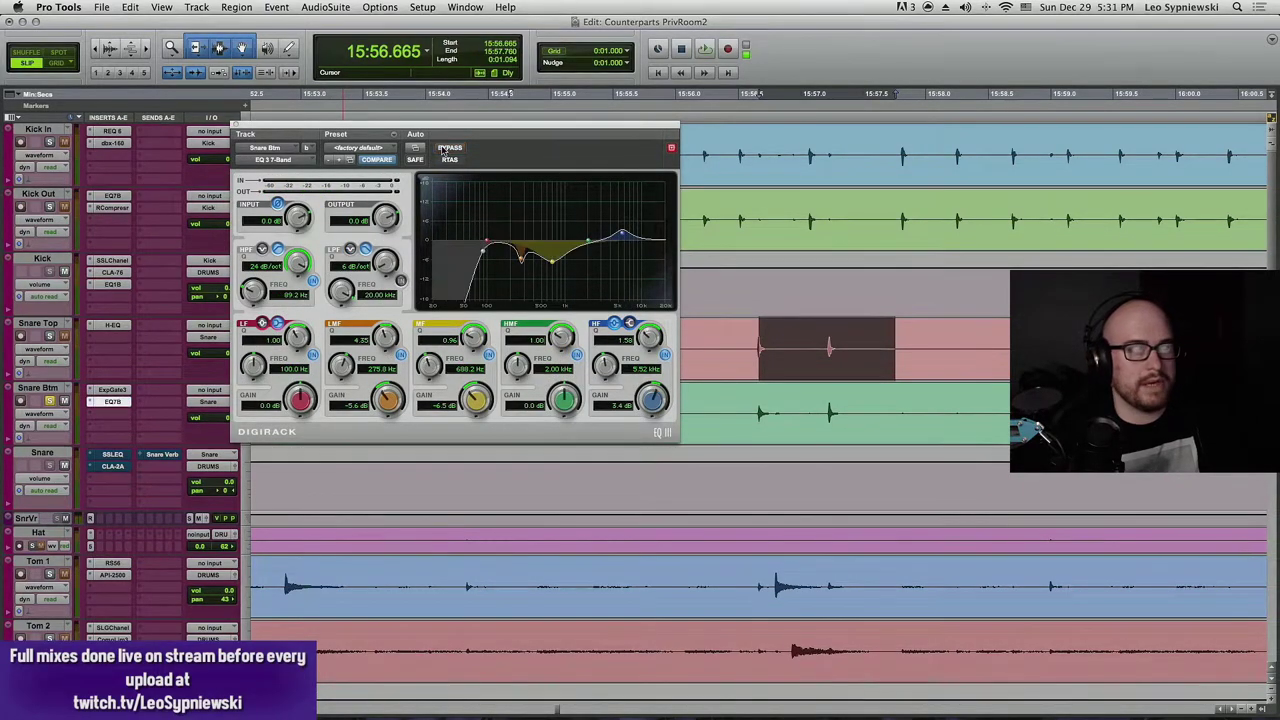
{"action": "left_click", "coordinate": [446, 148]}
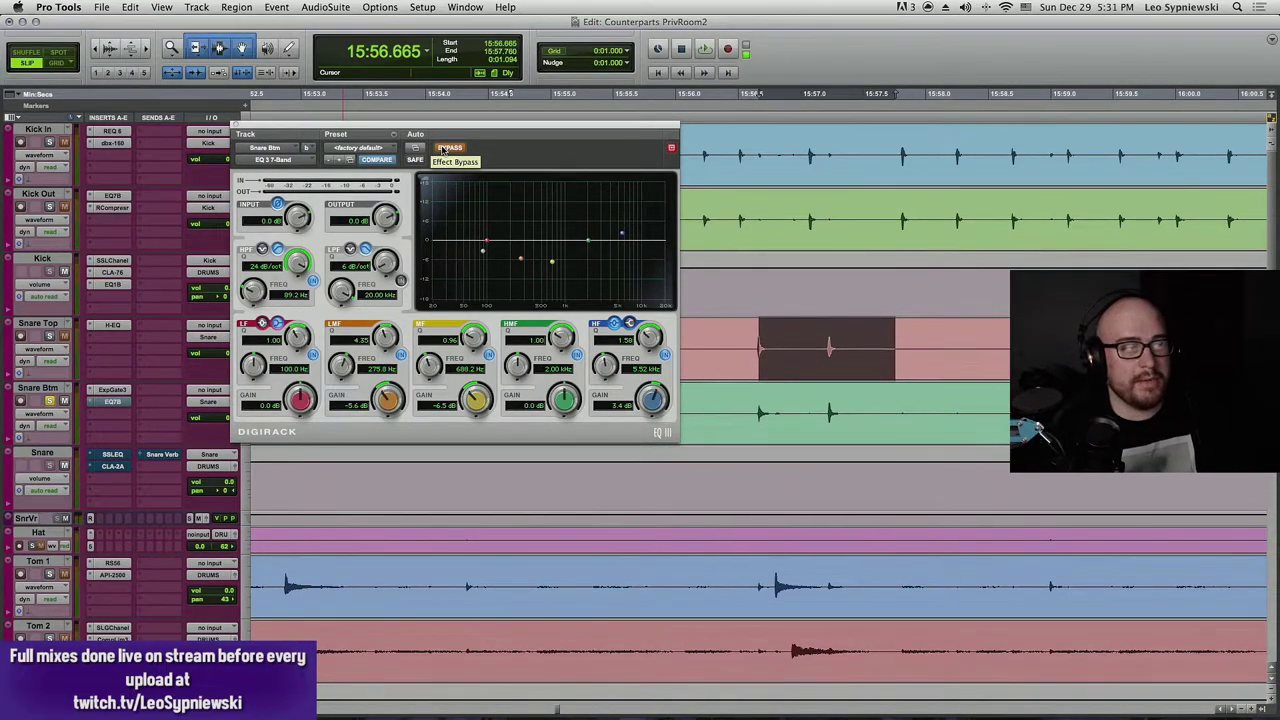
{"action": "left_click", "coordinate": [445, 149]}
{"action": "key", "text": "space"}
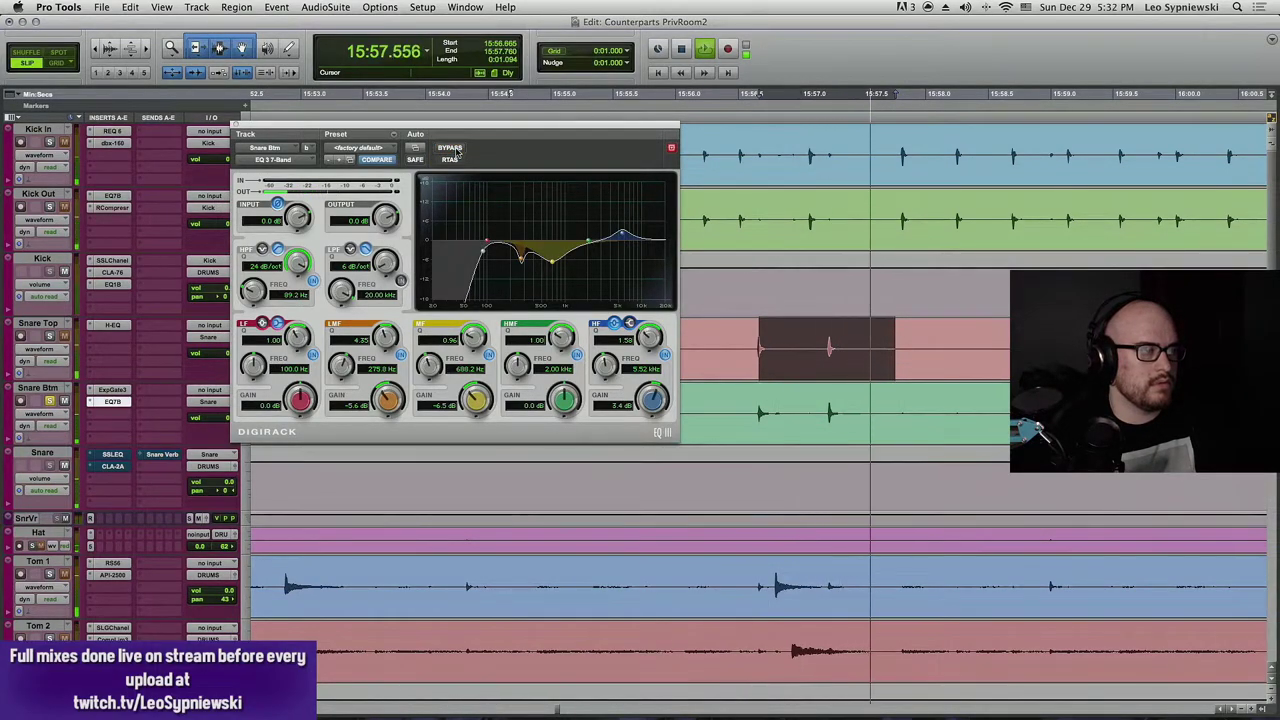
{"action": "left_click", "coordinate": [457, 151]}
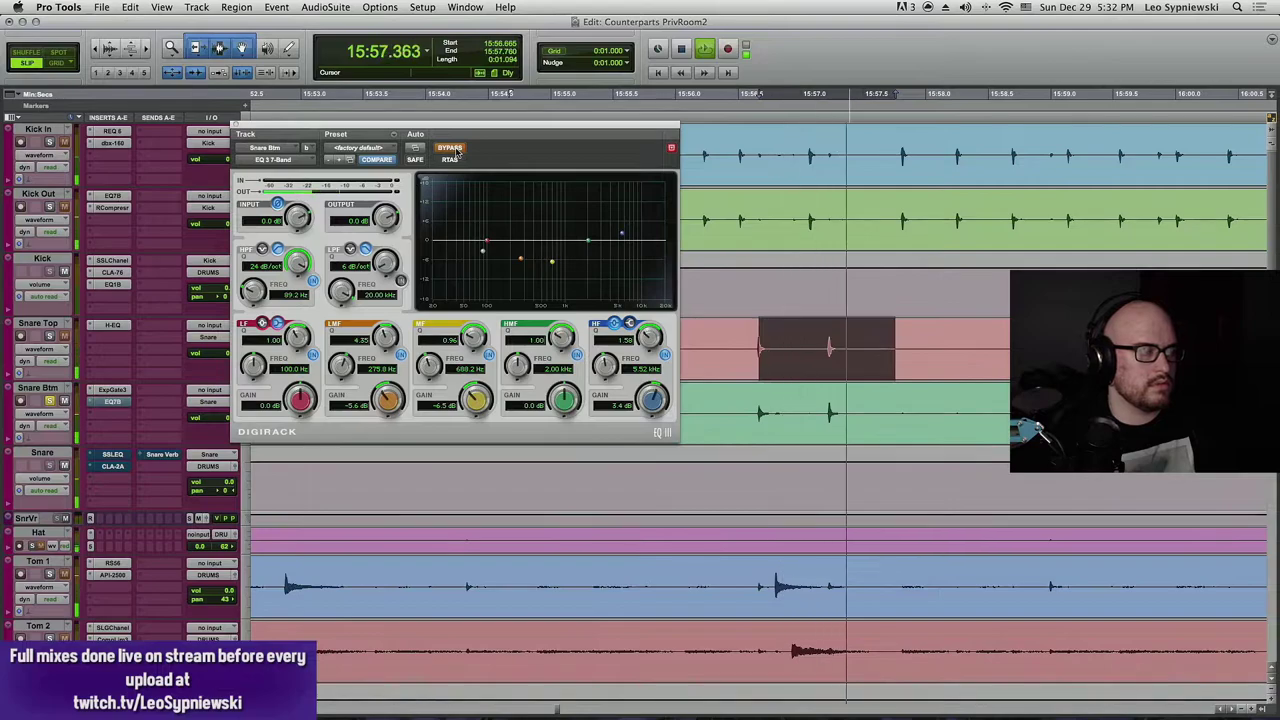
{"action": "left_click", "coordinate": [457, 151]}
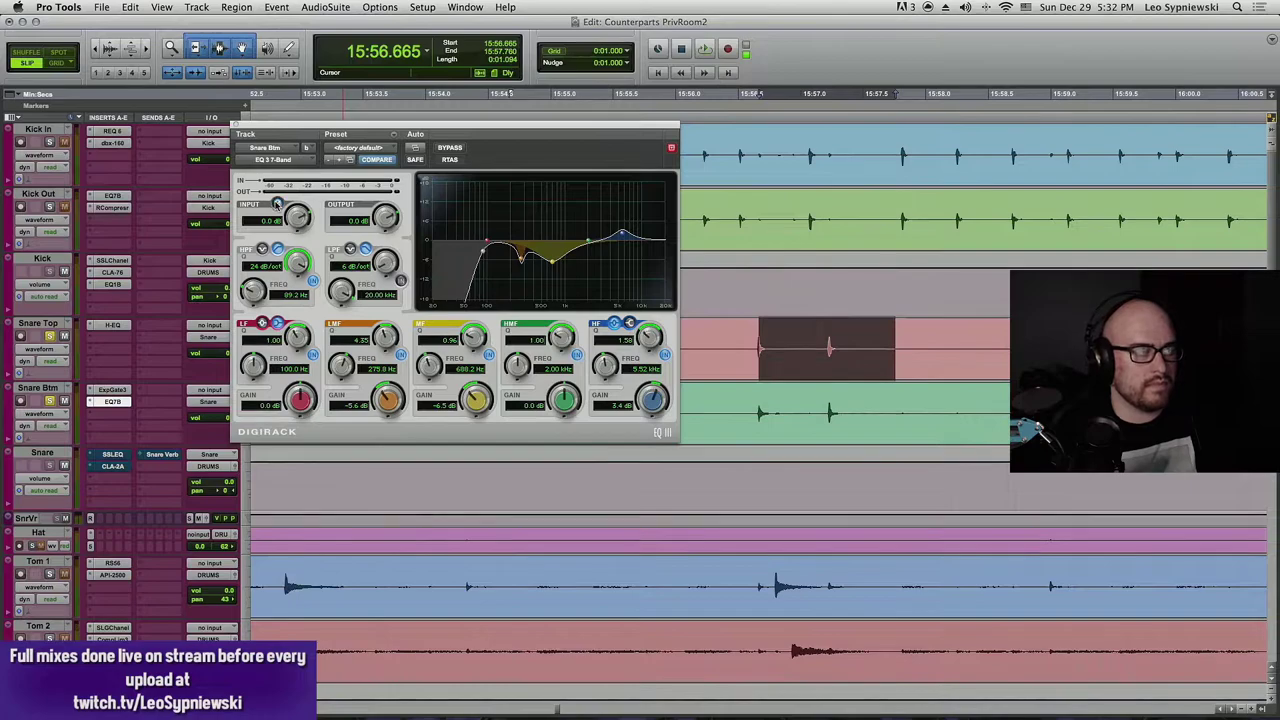
{"action": "key", "text": "space"}
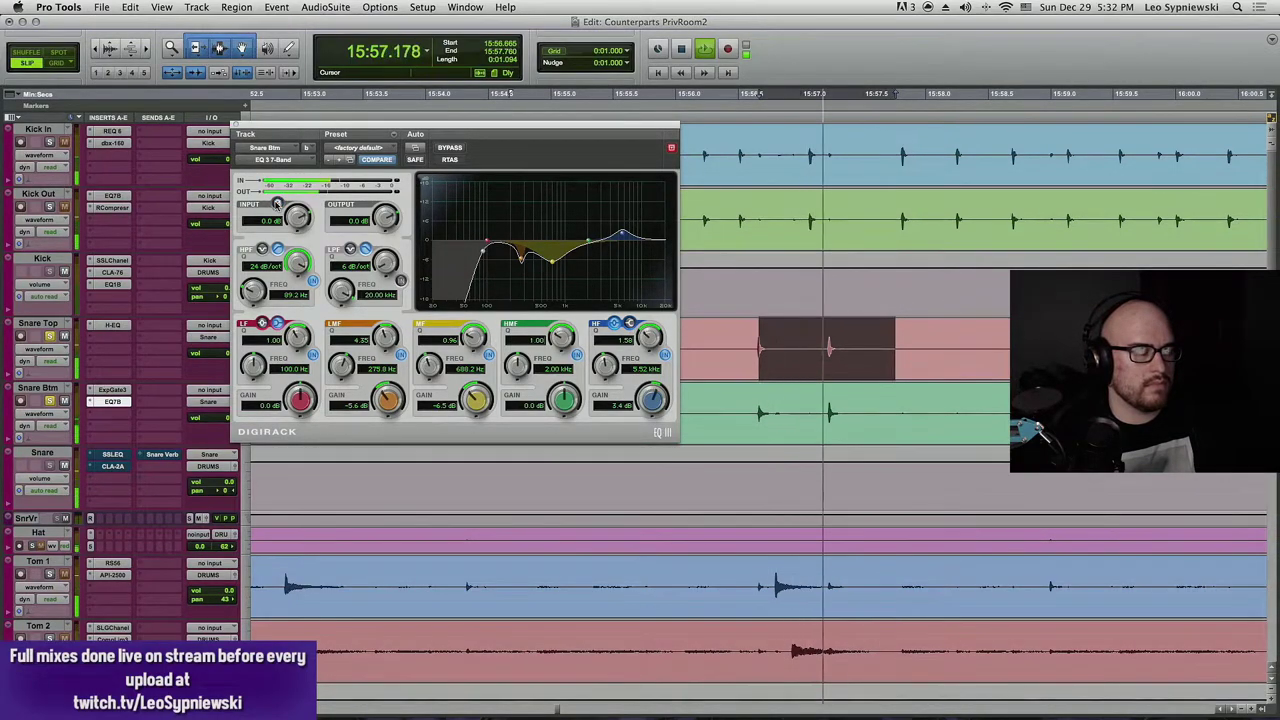
{"action": "key", "text": "space"}
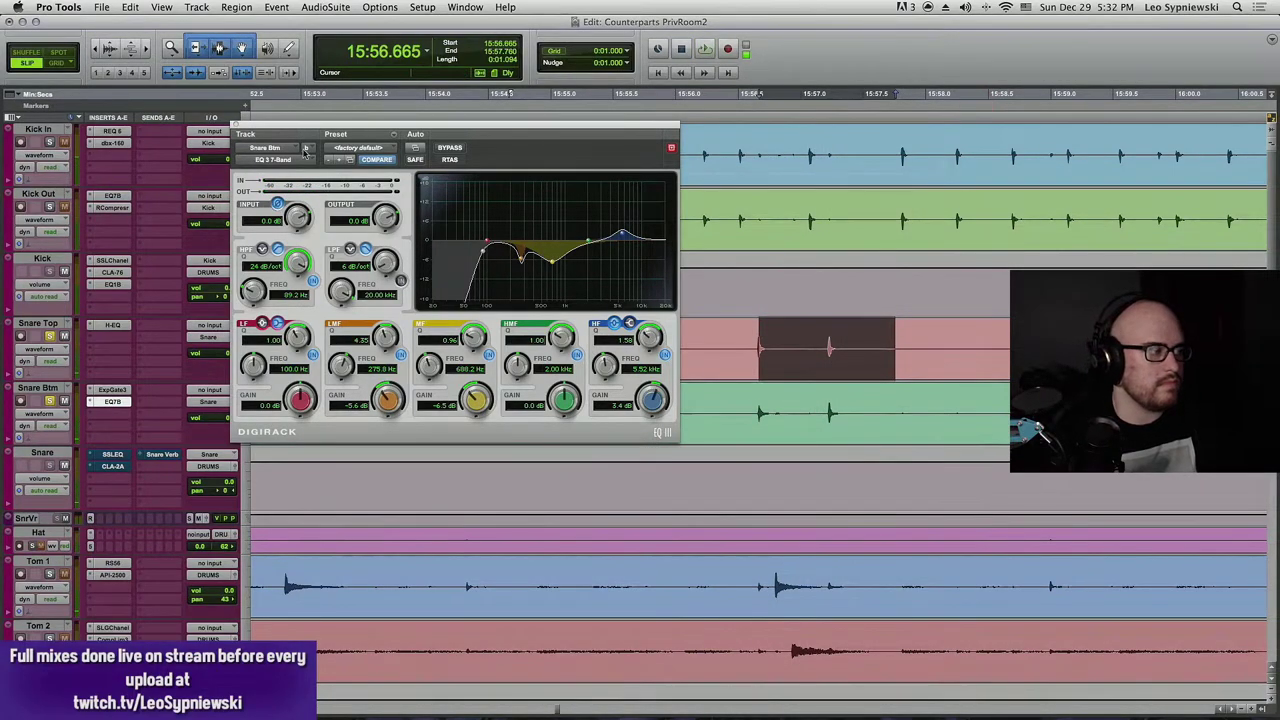
- Open the Snare's SSL EQ, bypass it, and restart playback from 15:27.914
{"action": "left_click", "coordinate": [113, 455]}
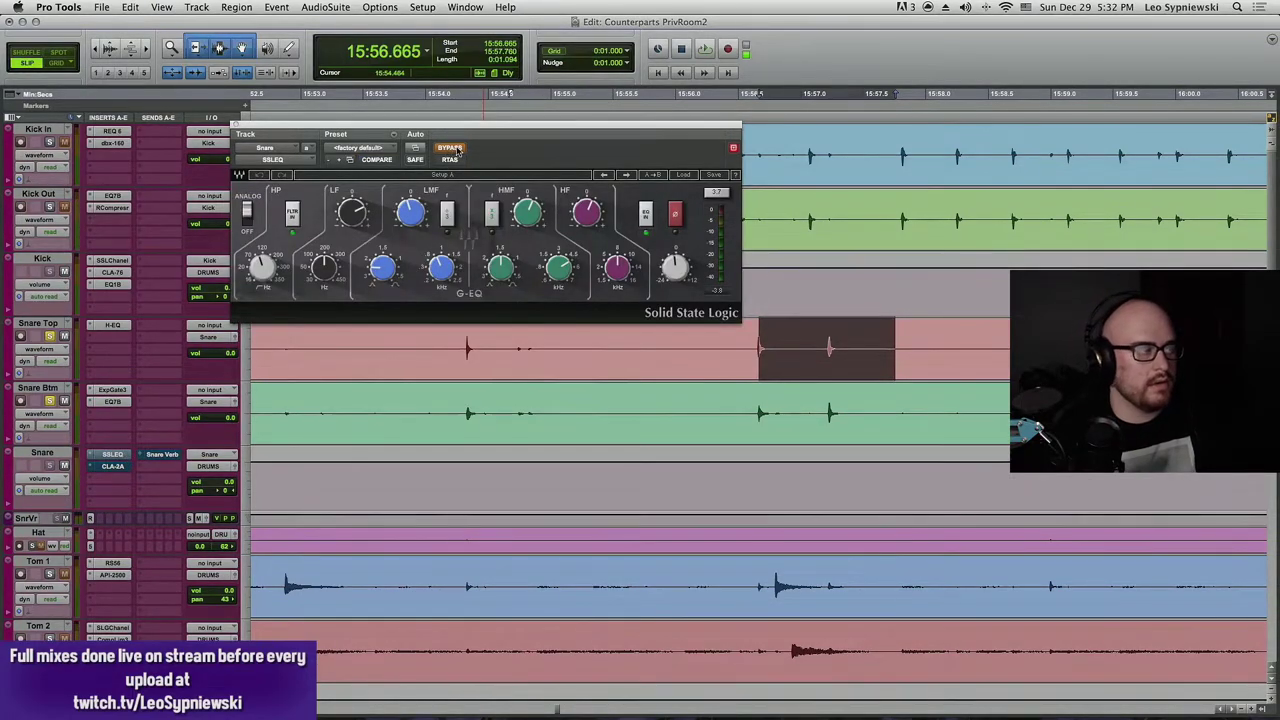
{"action": "left_click", "coordinate": [458, 150]}
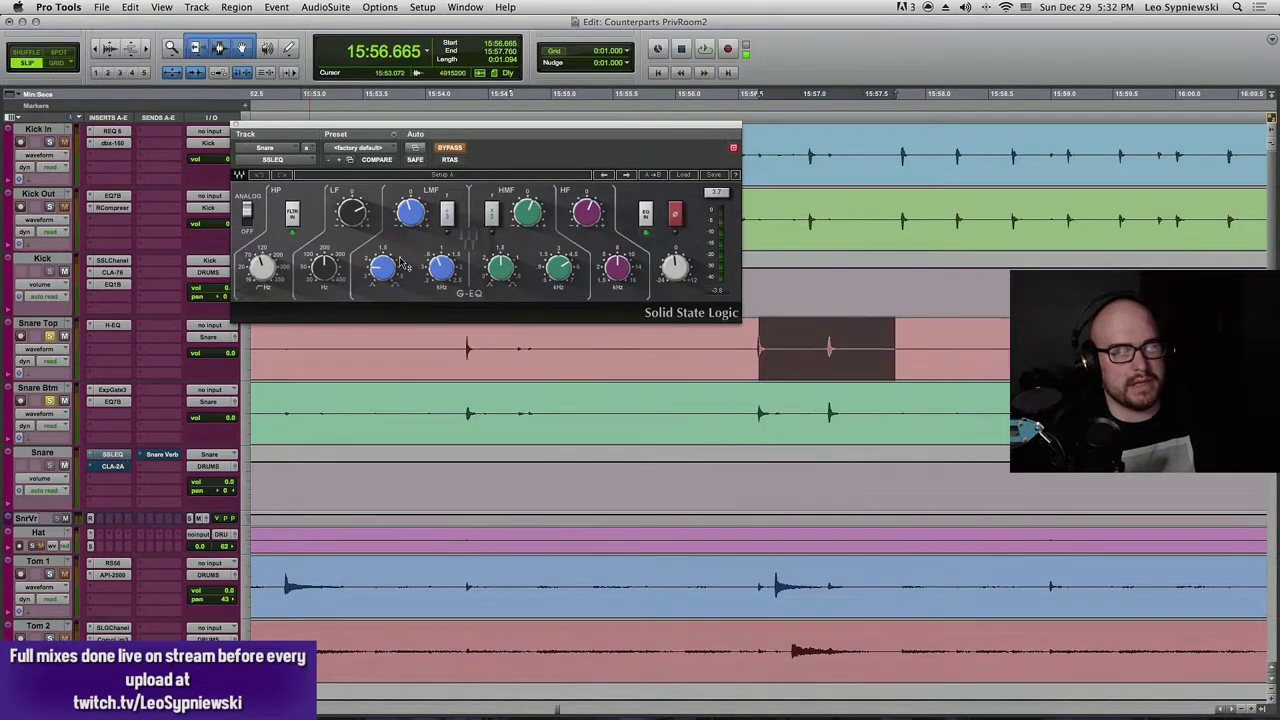
{"action": "key", "text": "space"}
{"action": "key", "text": "space"}
{"action": "key", "text": "super+bracketleft"}
{"action": "key", "text": "super+bracketleft"}
{"action": "key", "text": "super+bracketleft"}
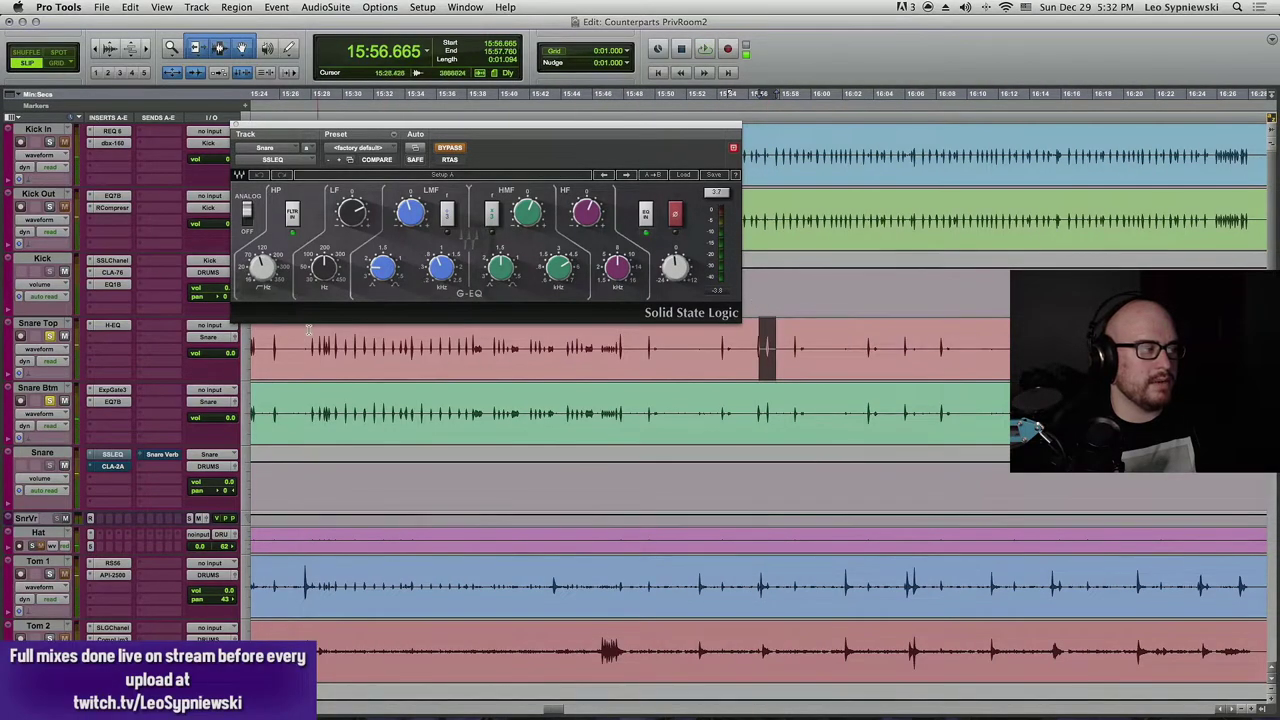
{"action": "left_click", "coordinate": [310, 343]}
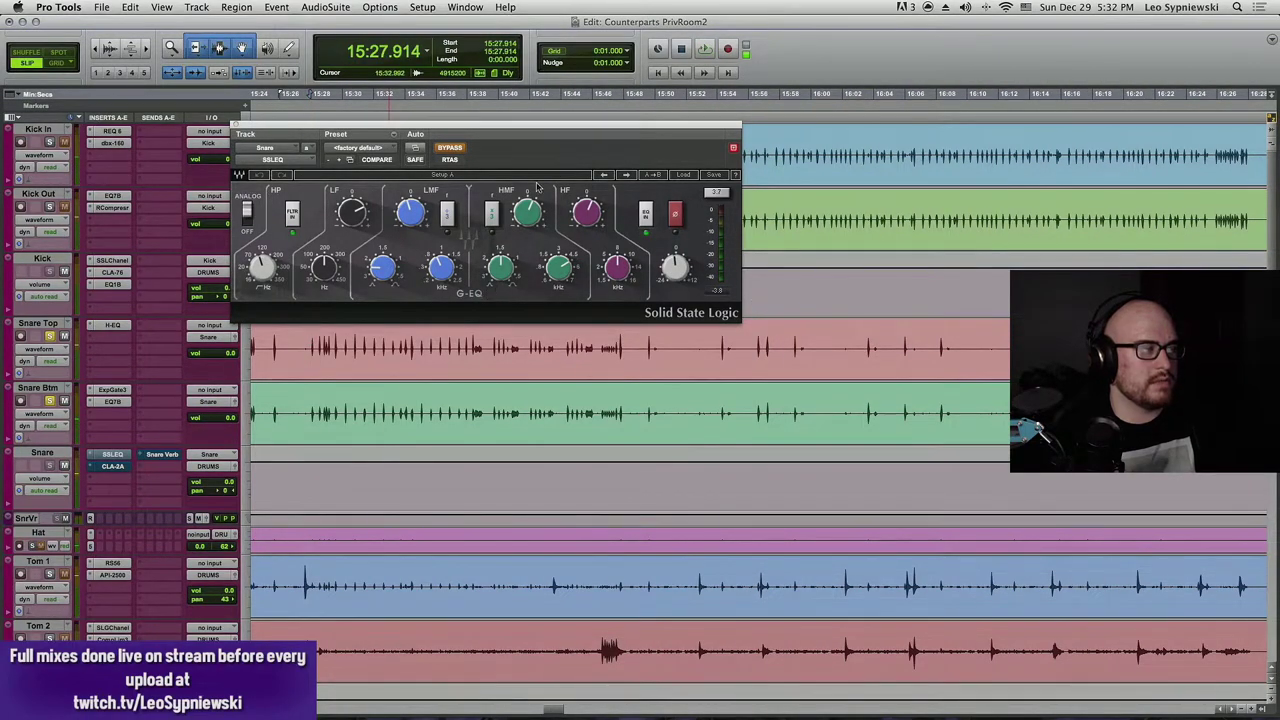
{"action": "key", "text": "space"}
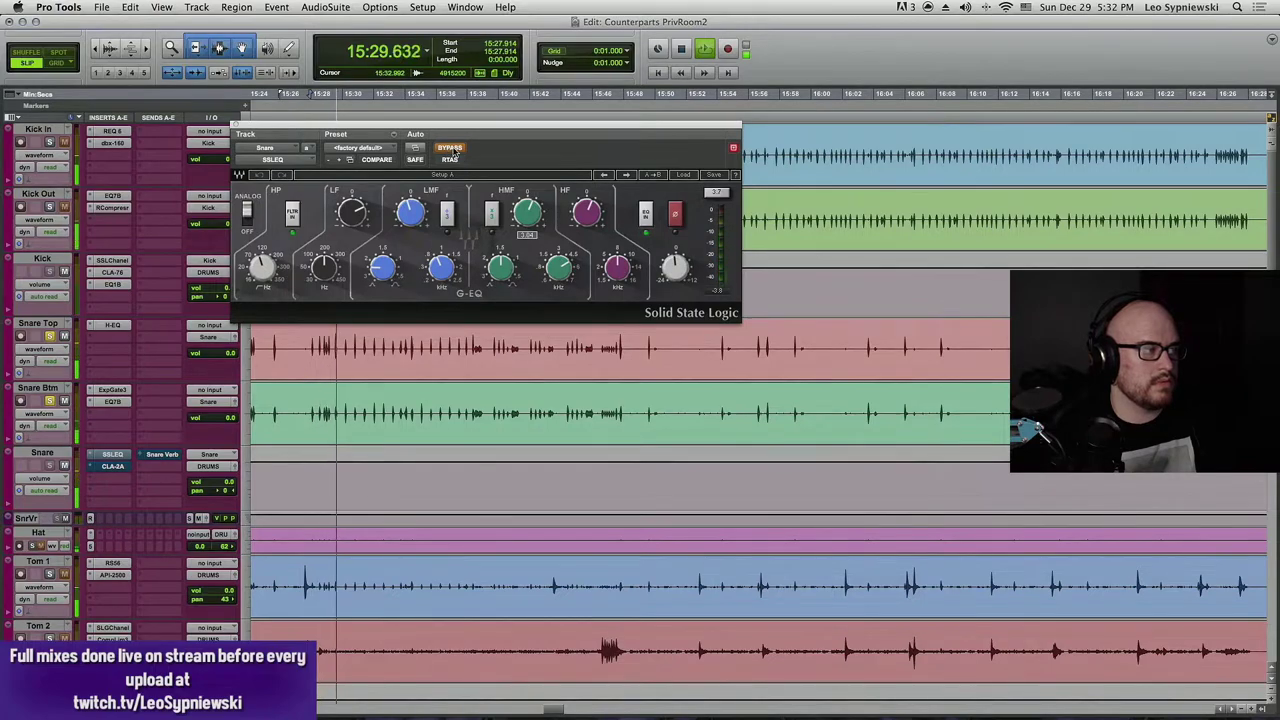
- Toggle the SSL EQ in and out repeatedly during playback, leaving it engaged
{"action": "left_click", "coordinate": [452, 149]}
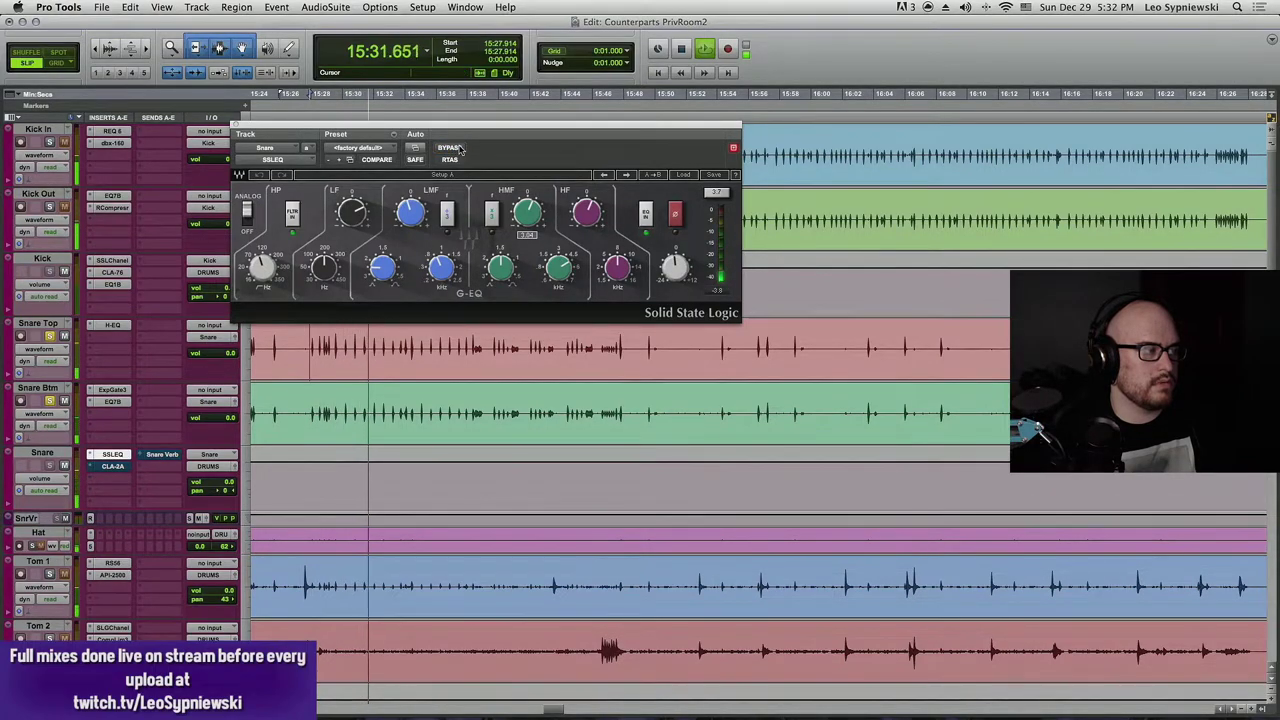
{"action": "left_click", "coordinate": [460, 148]}
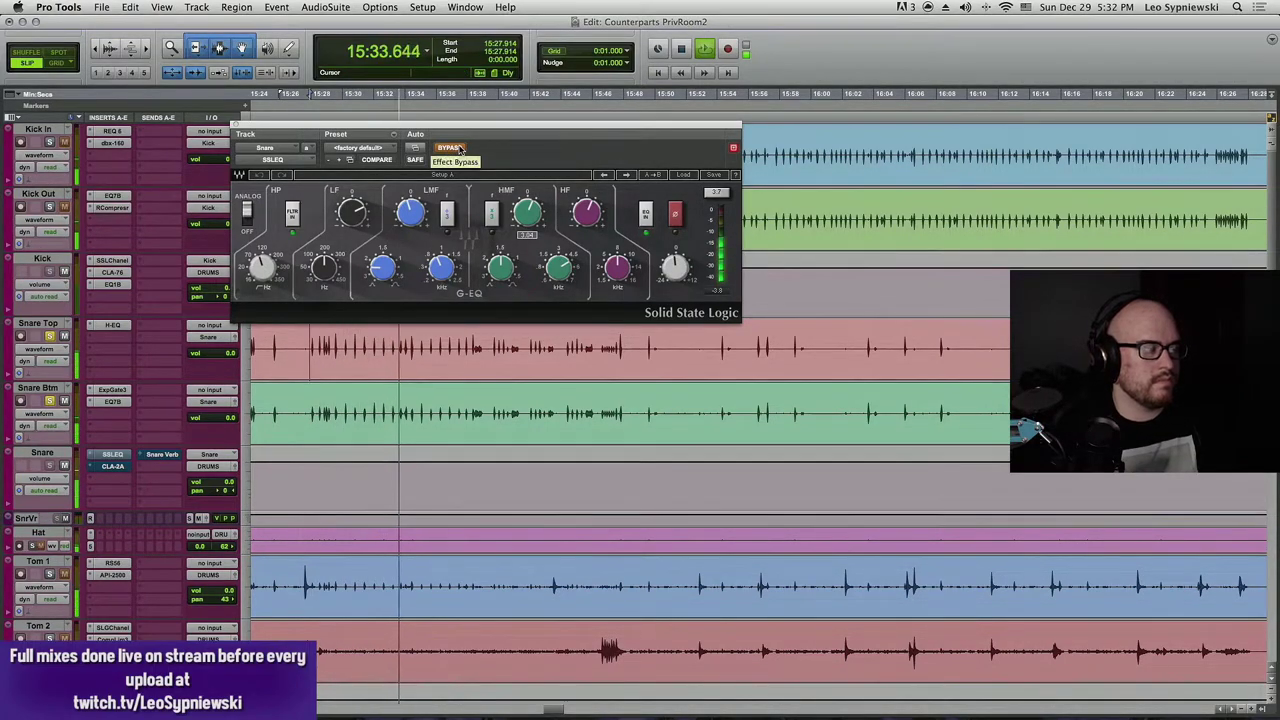
{"action": "left_click", "coordinate": [460, 148]}
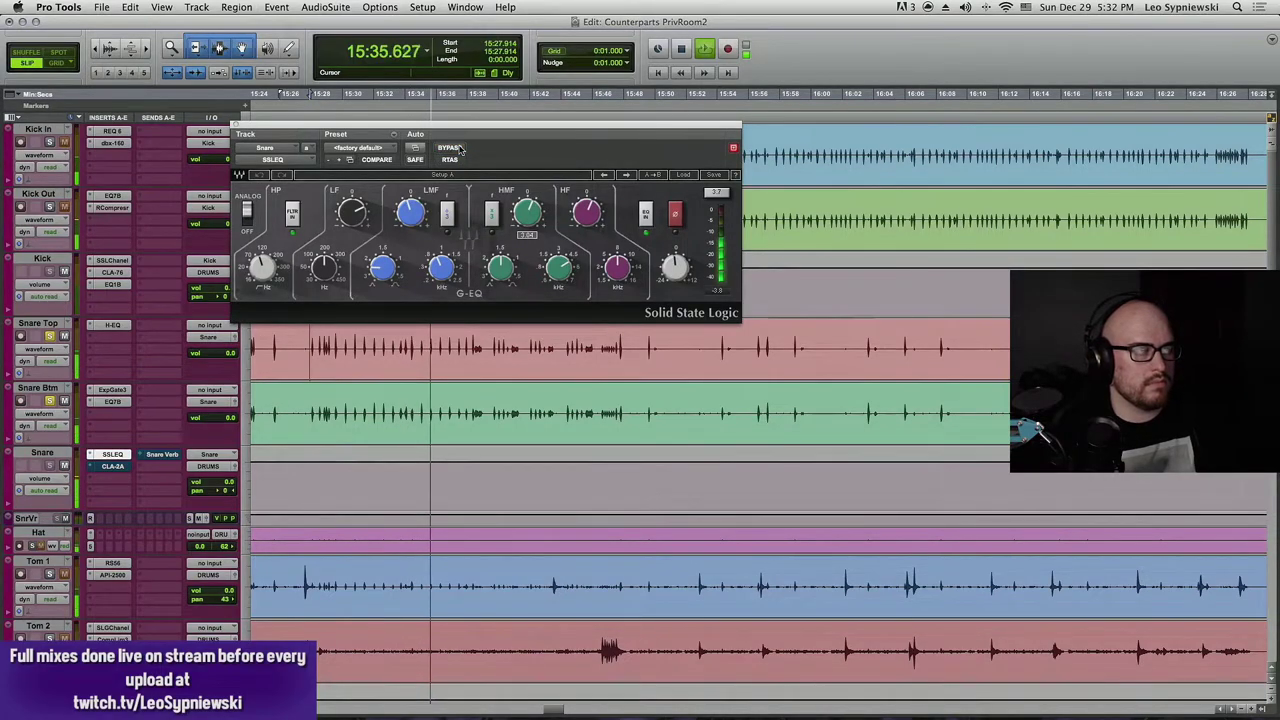
{"action": "left_click", "coordinate": [460, 148]}
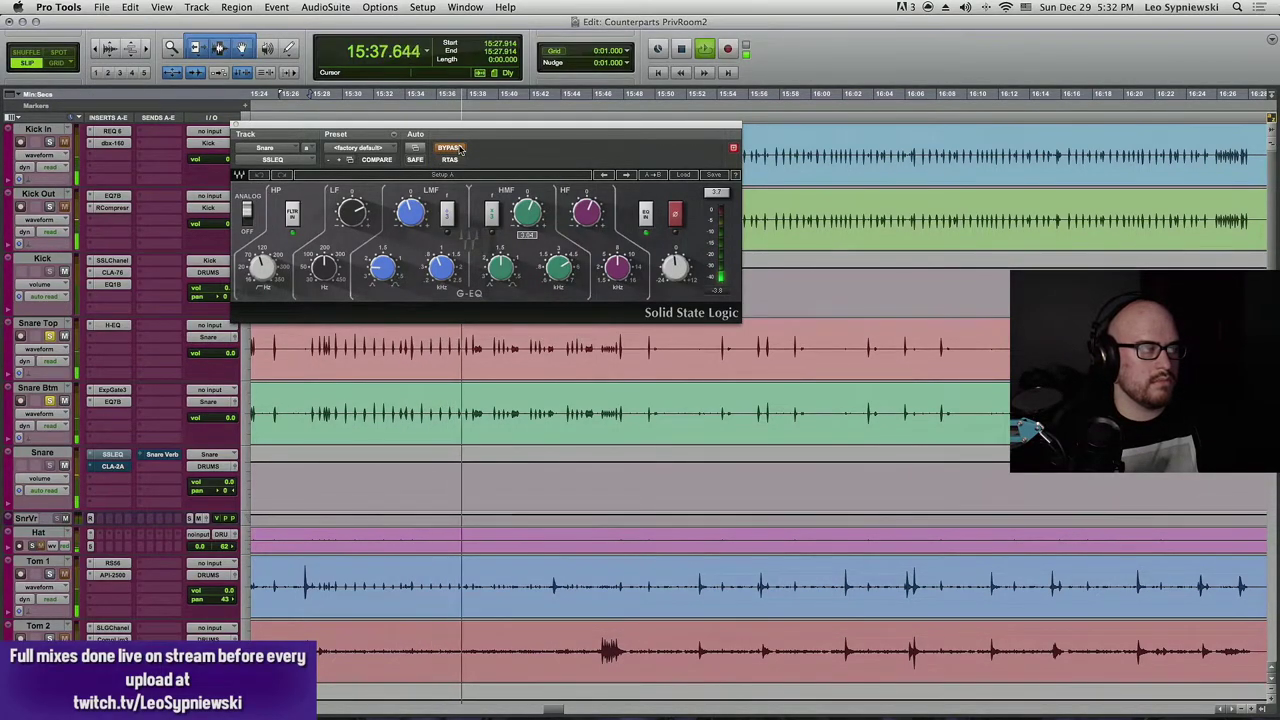
{"action": "left_click", "coordinate": [460, 148]}
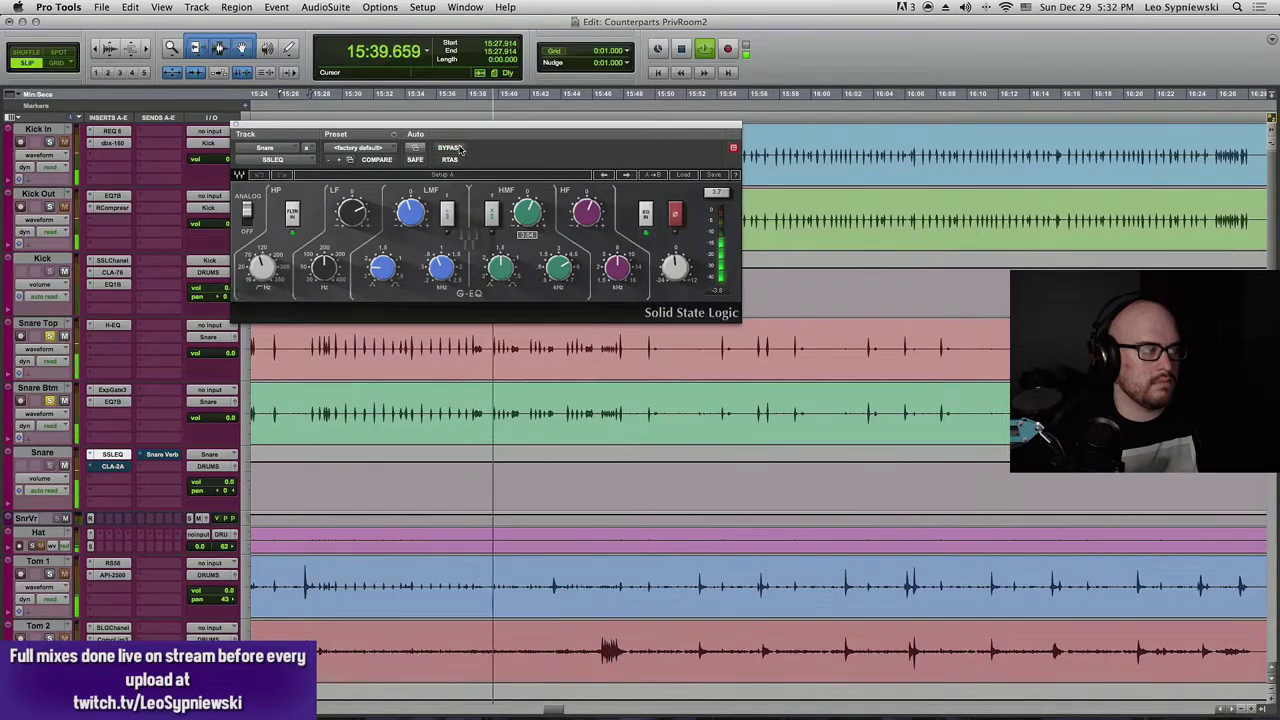
{"action": "key", "text": "space"}
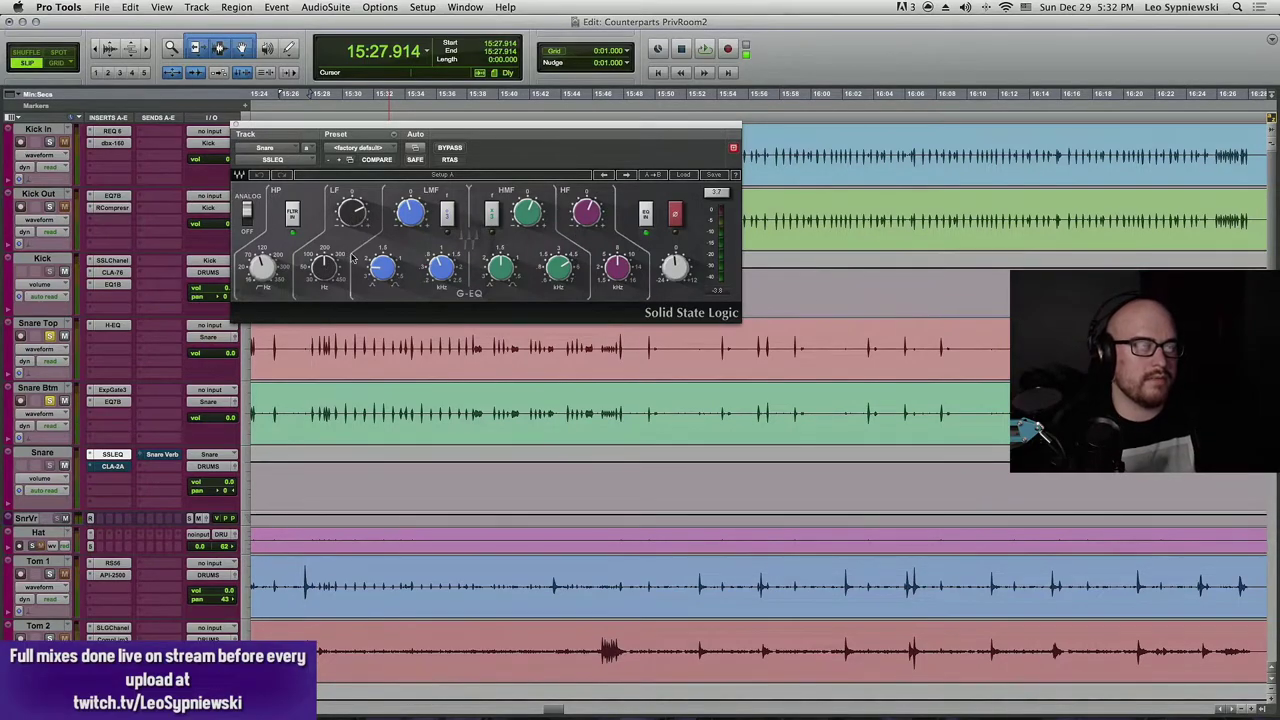
- Bring up the Snare track's CLA-2A compressor
{"action": "mouse_move", "coordinate": [358, 230]}
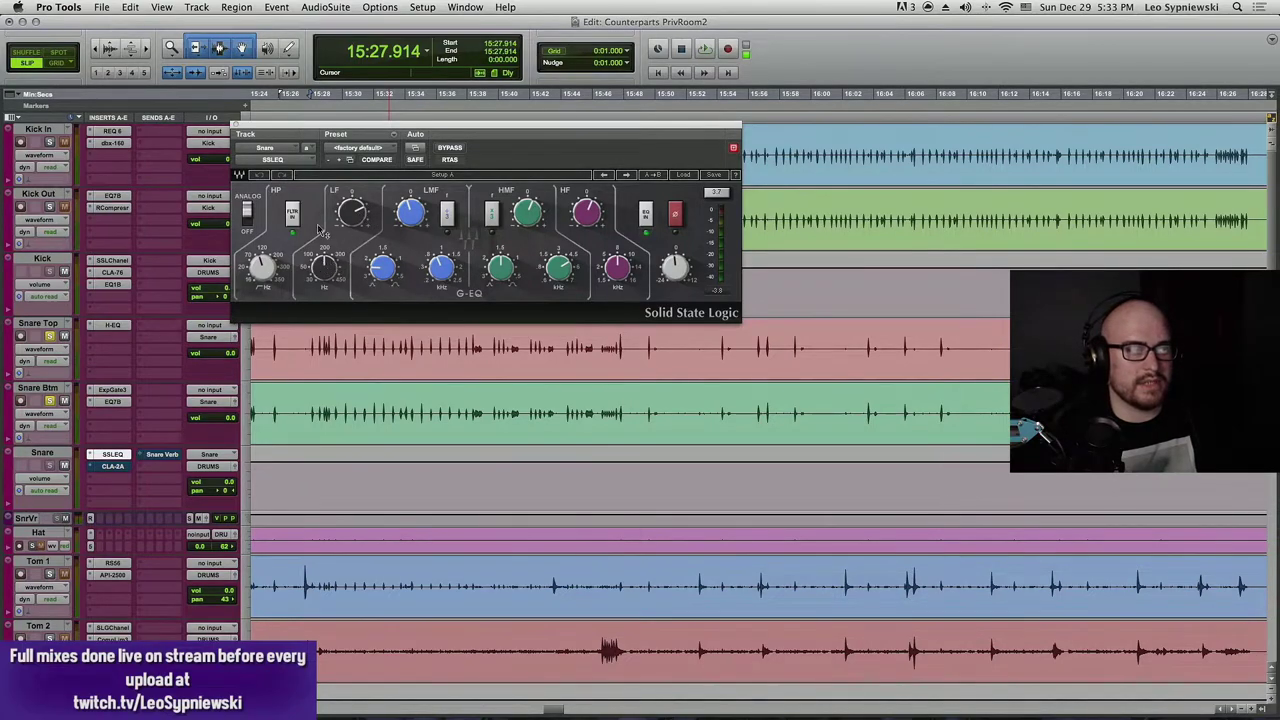
{"action": "mouse_move", "coordinate": [262, 268]}
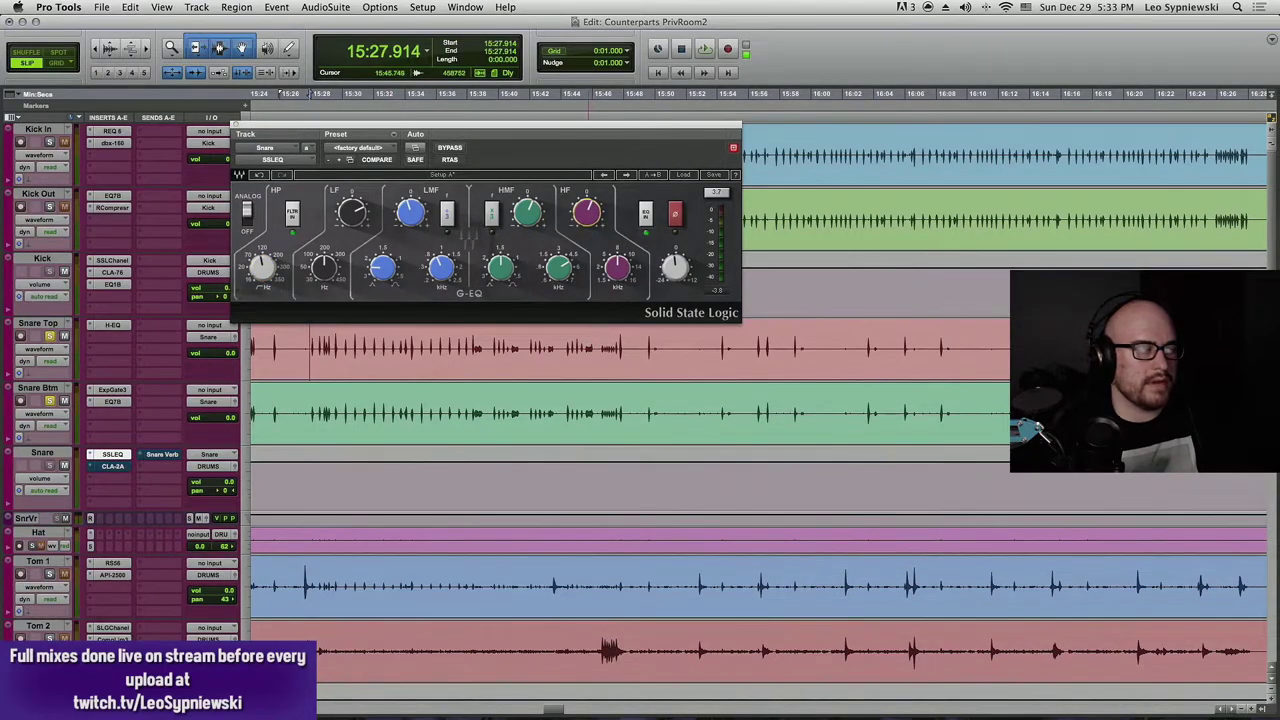
{"action": "left_click", "coordinate": [112, 466]}
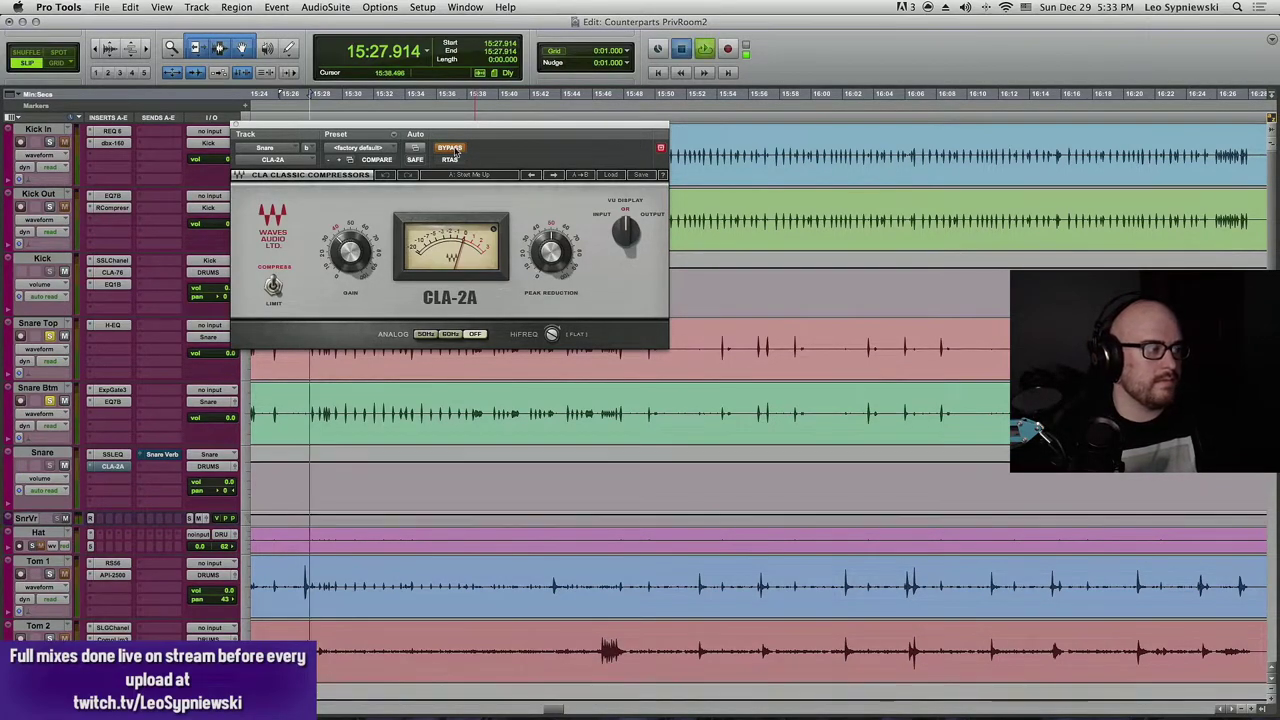
- A/B the snare's CLA-2A during playback, leave it engaged, and move the start to 16:15.146
{"action": "key", "text": "space"}
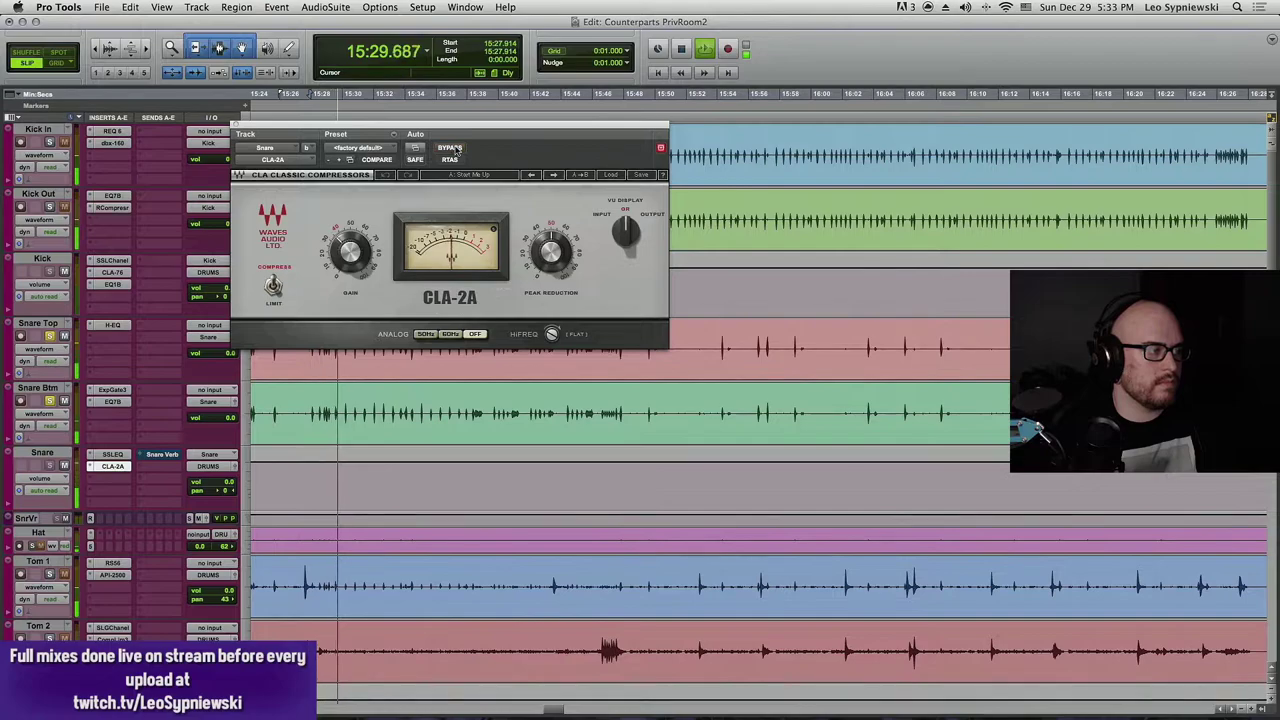
{"action": "left_click", "coordinate": [455, 150]}
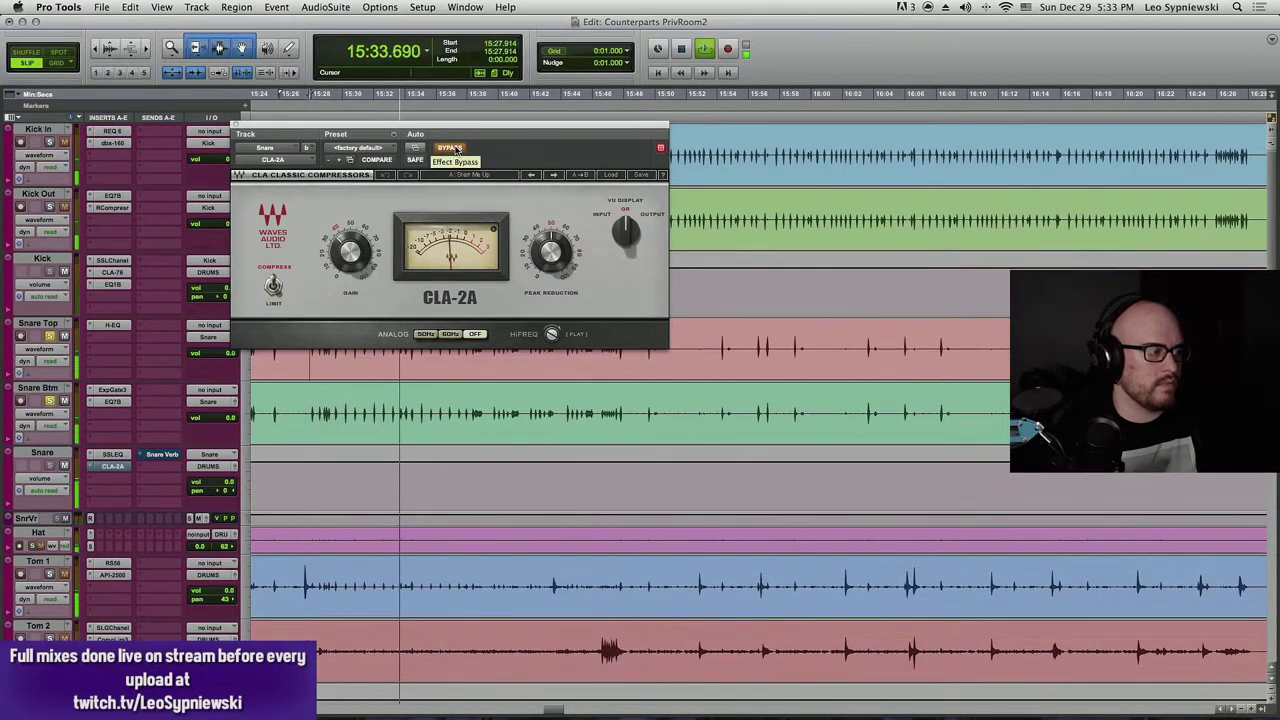
{"action": "left_click", "coordinate": [455, 150]}
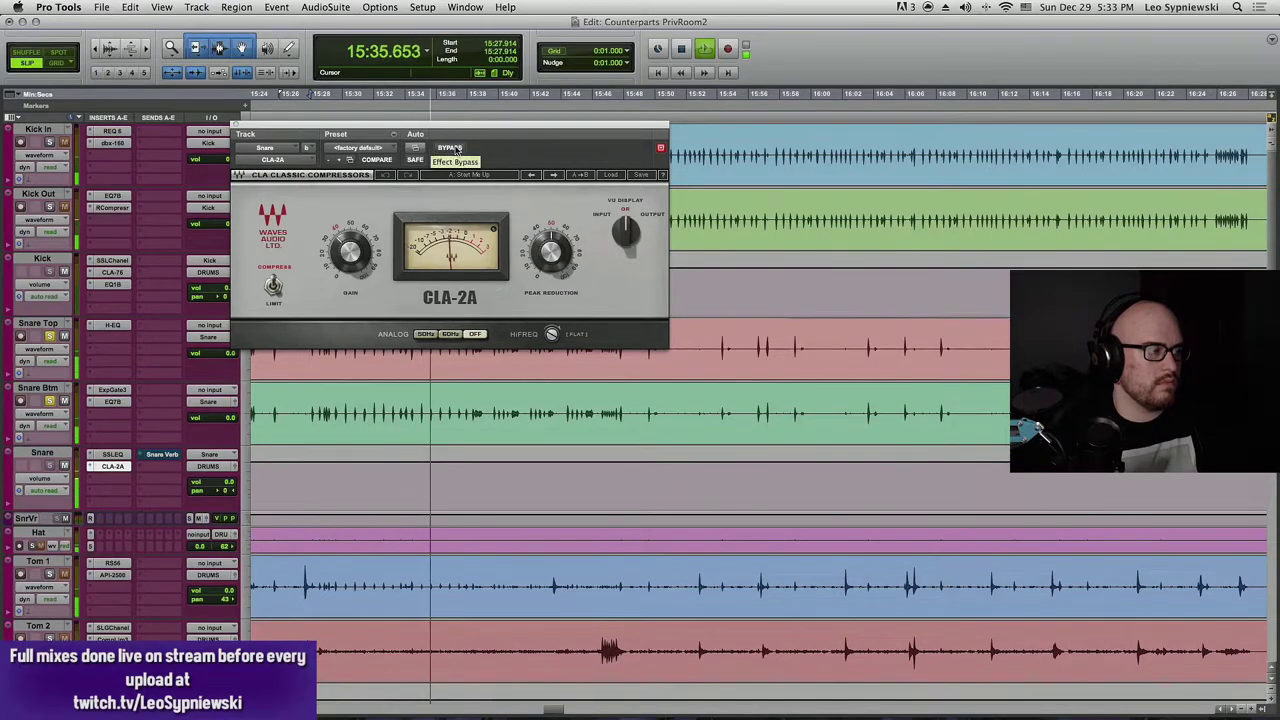
{"action": "key", "text": "space"}
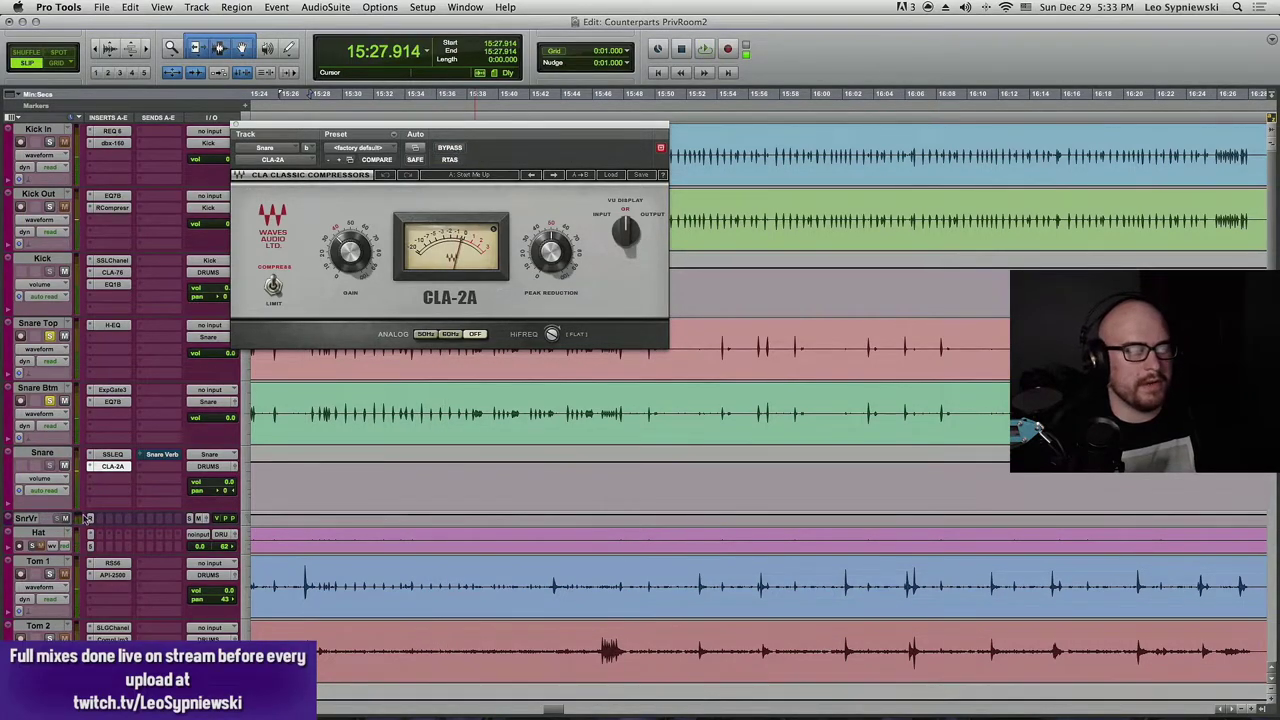
{"action": "left_click", "coordinate": [754, 400]}
{"action": "left_click", "coordinate": [1005, 415]}
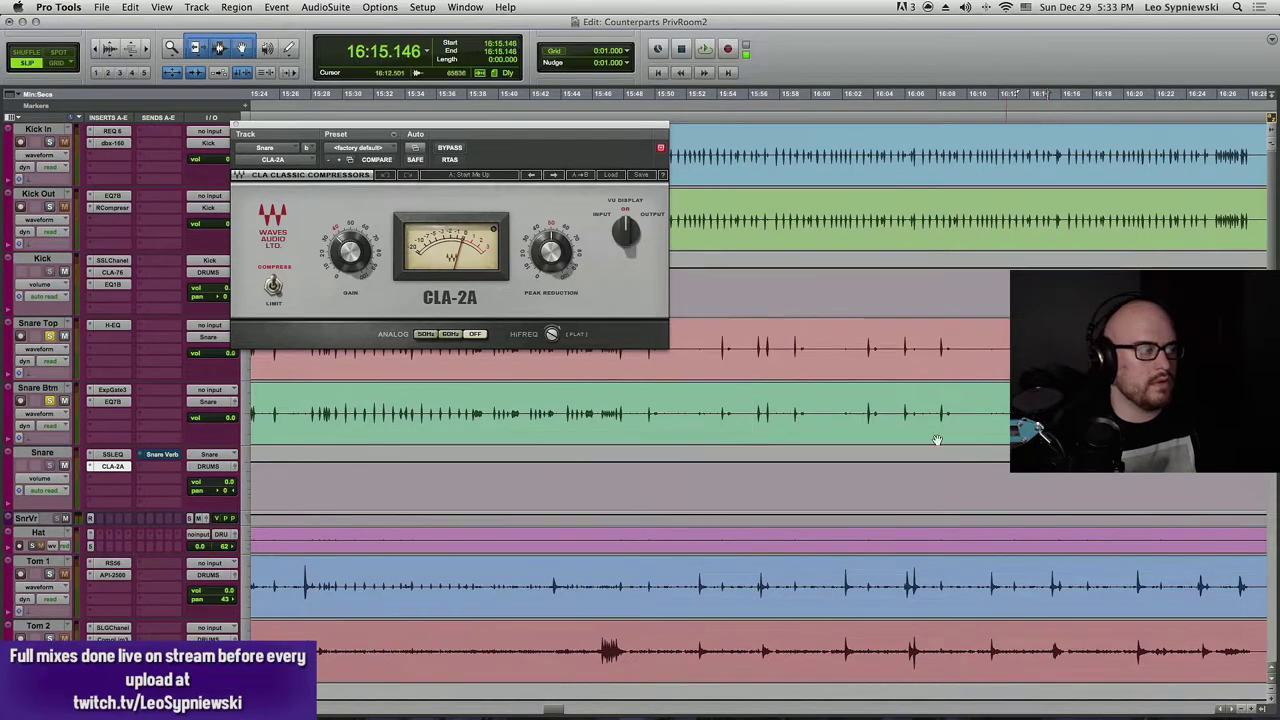
- Open the Snare Verb's RVerb, move its window aside, and play from 16:03.200 to hear the reverb
{"action": "left_click", "coordinate": [89, 518]}
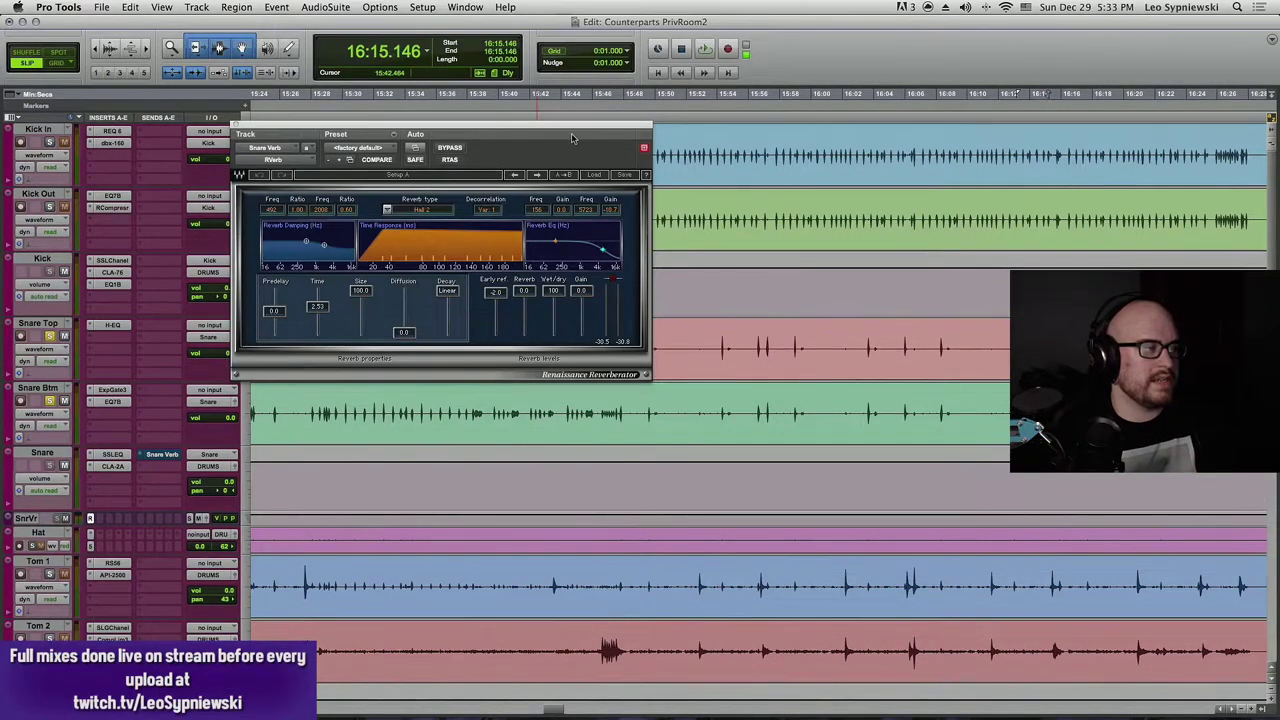
{"action": "left_click_drag", "start_coordinate": [583, 128], "coordinate": [765, 95]}
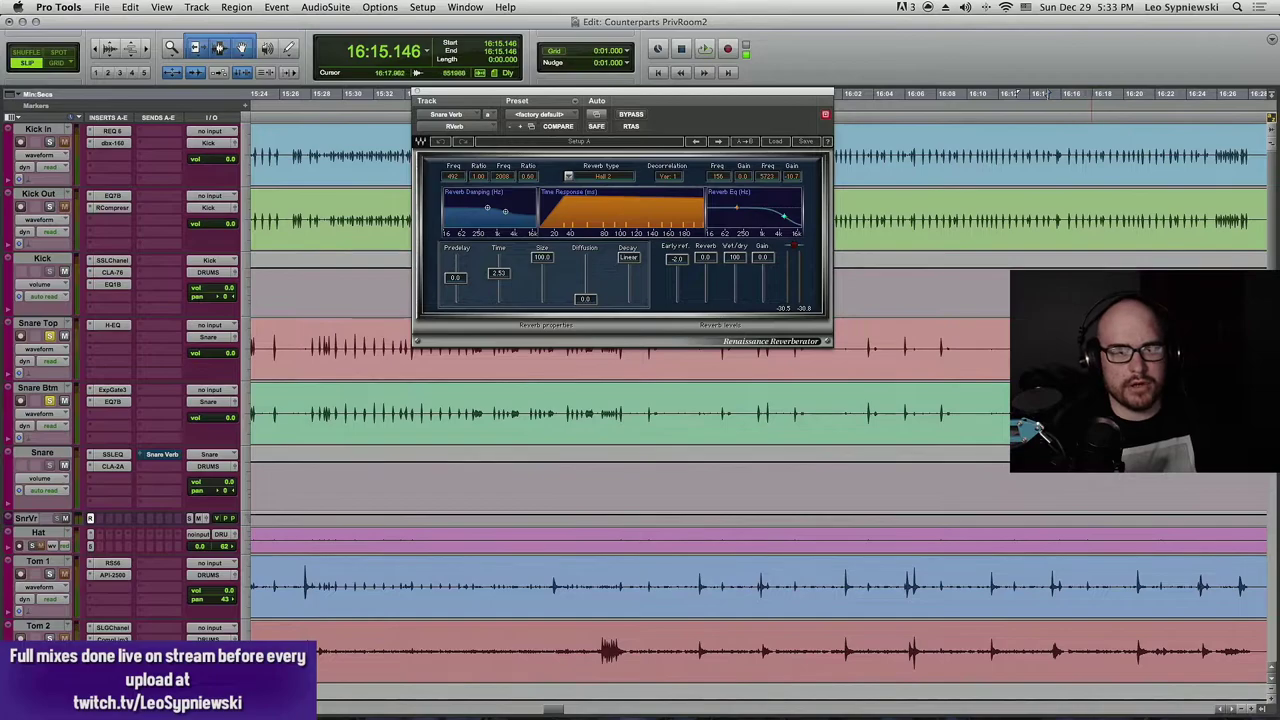
{"action": "left_click", "coordinate": [861, 343]}
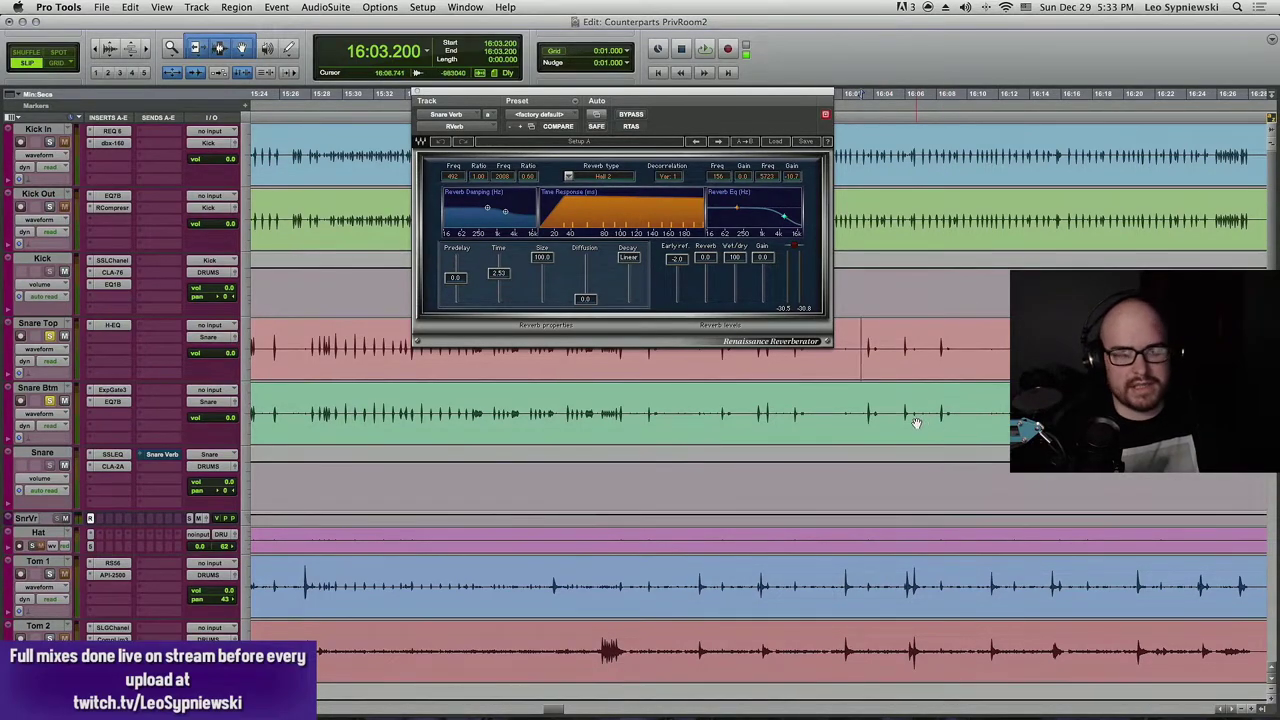
{"action": "key", "text": "space"}
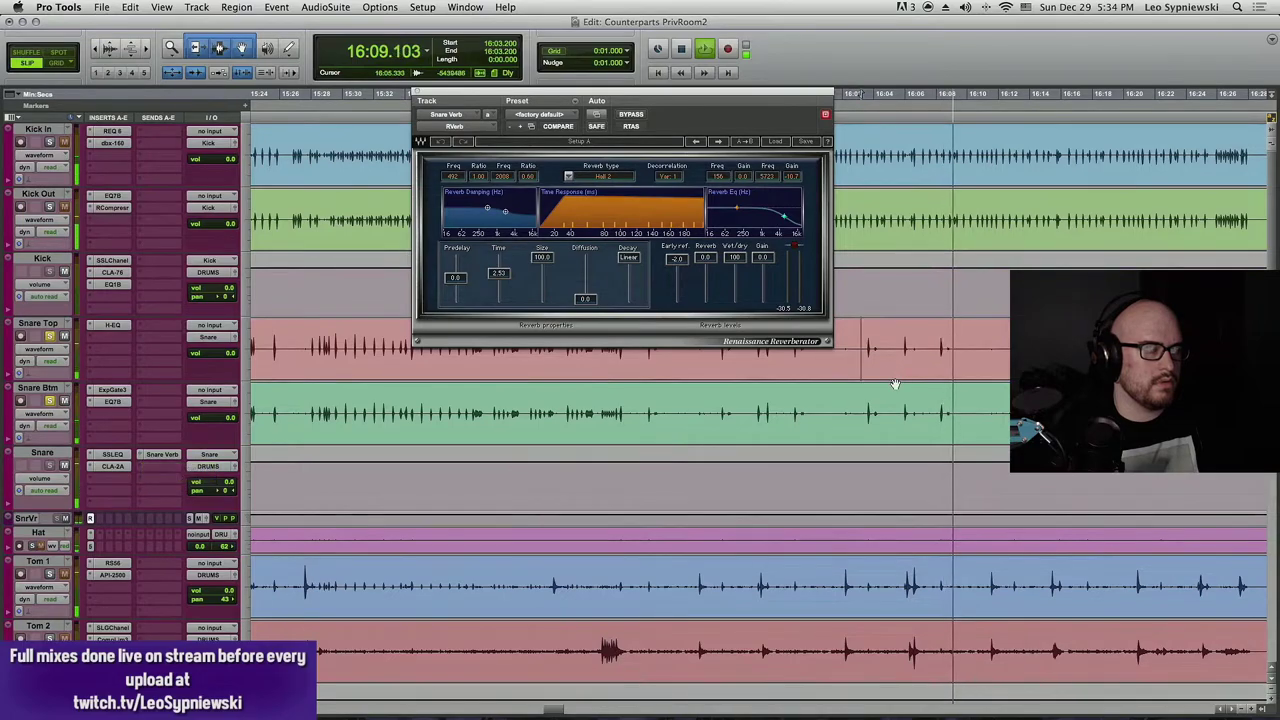
{"action": "left_click", "coordinate": [1046, 93]}
{"action": "key", "text": "space"}
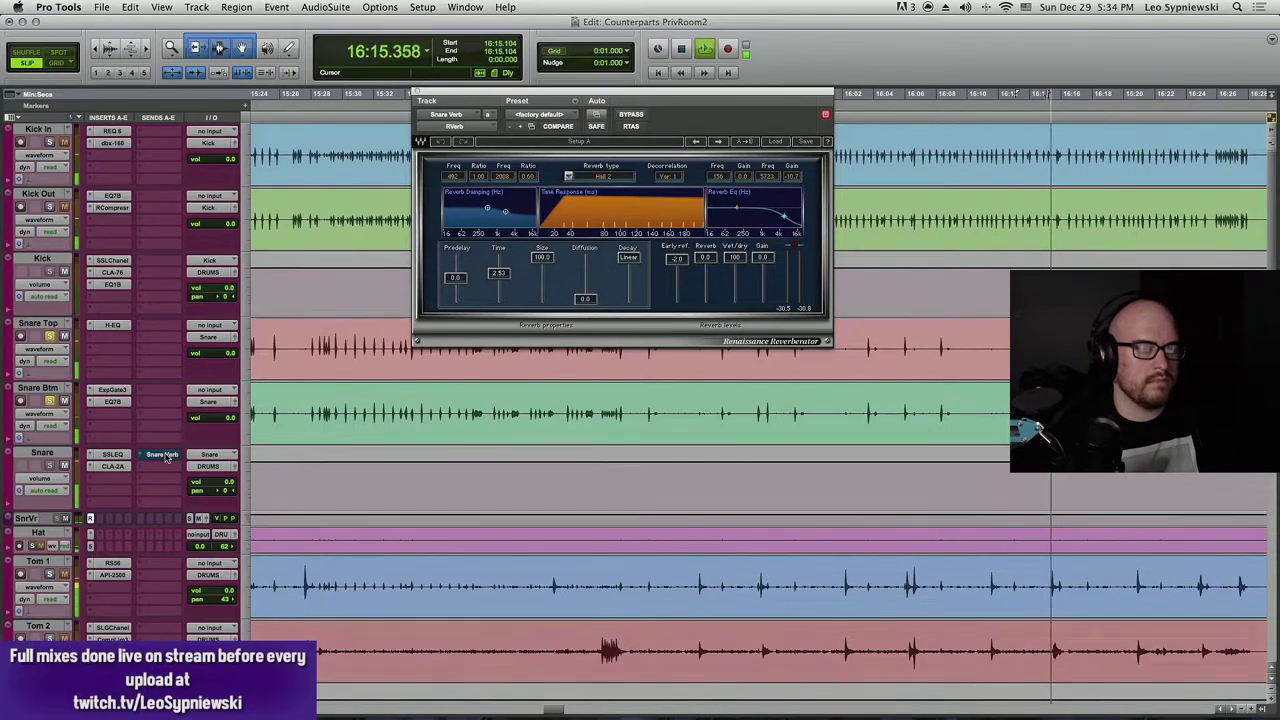
{"action": "key", "text": "space"}
{"action": "key", "text": "space"}
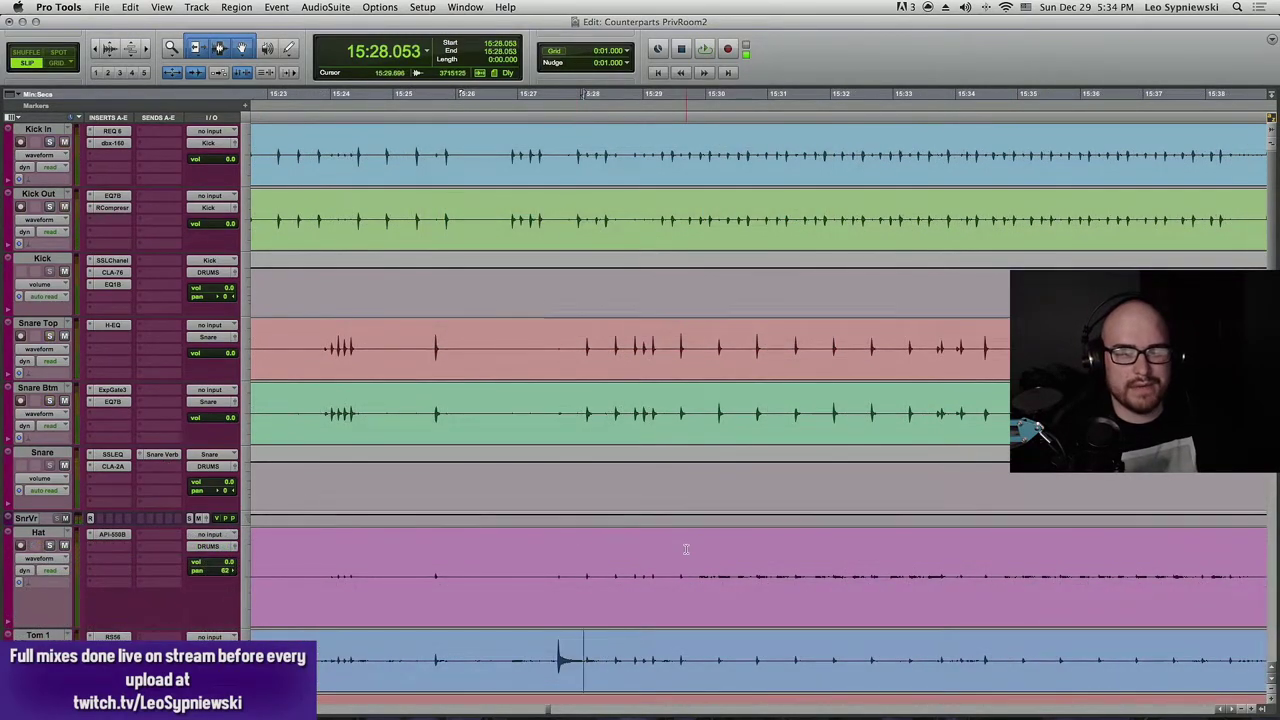
- Set playback to start at 15:29.525, open the Hat's API-550B EQ, bypass it, and solo the Hat
{"action": "left_click", "coordinate": [675, 557]}
{"action": "left_click", "coordinate": [113, 534]}
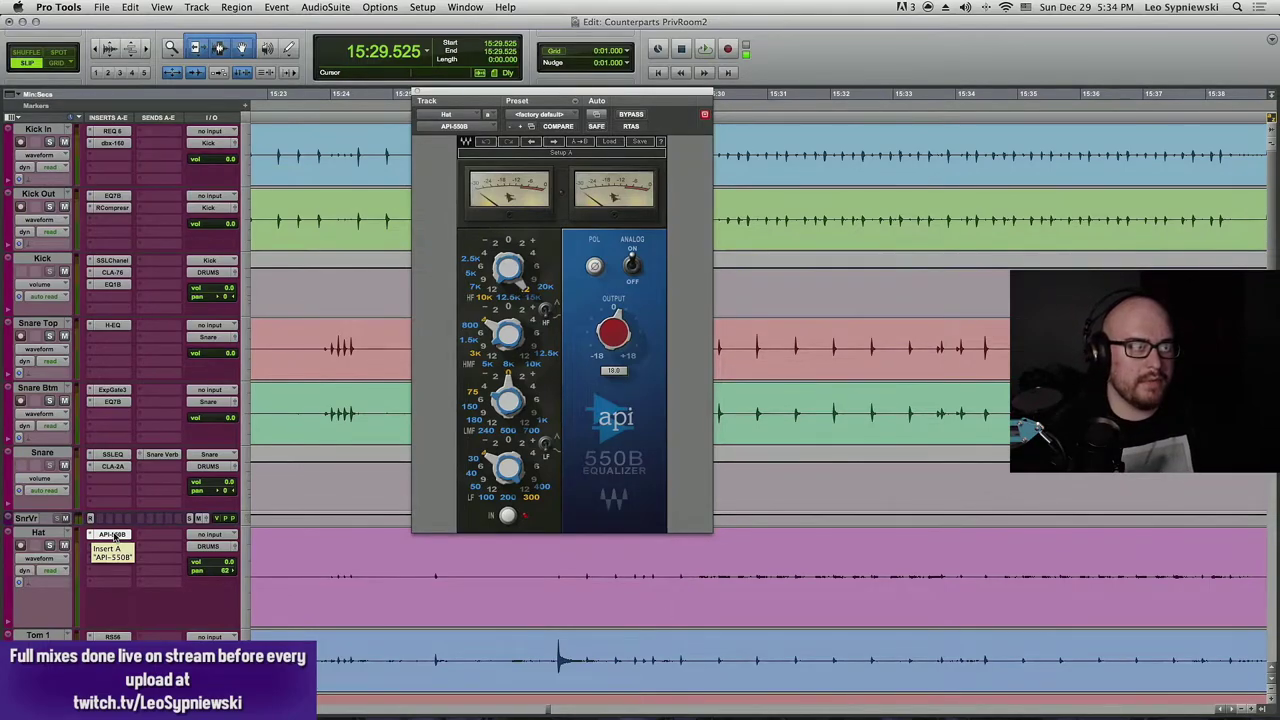
{"action": "left_click", "coordinate": [640, 114]}
{"action": "left_click", "coordinate": [49, 546]}
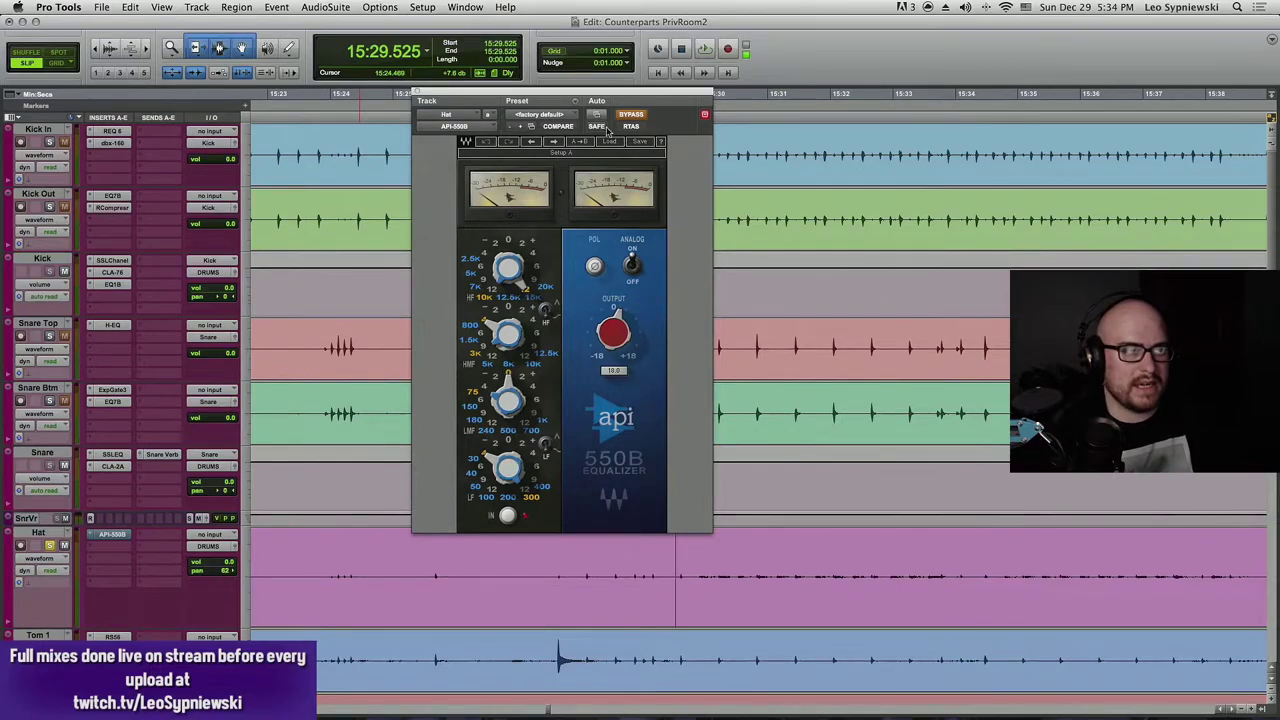
{"action": "key", "text": "space"}
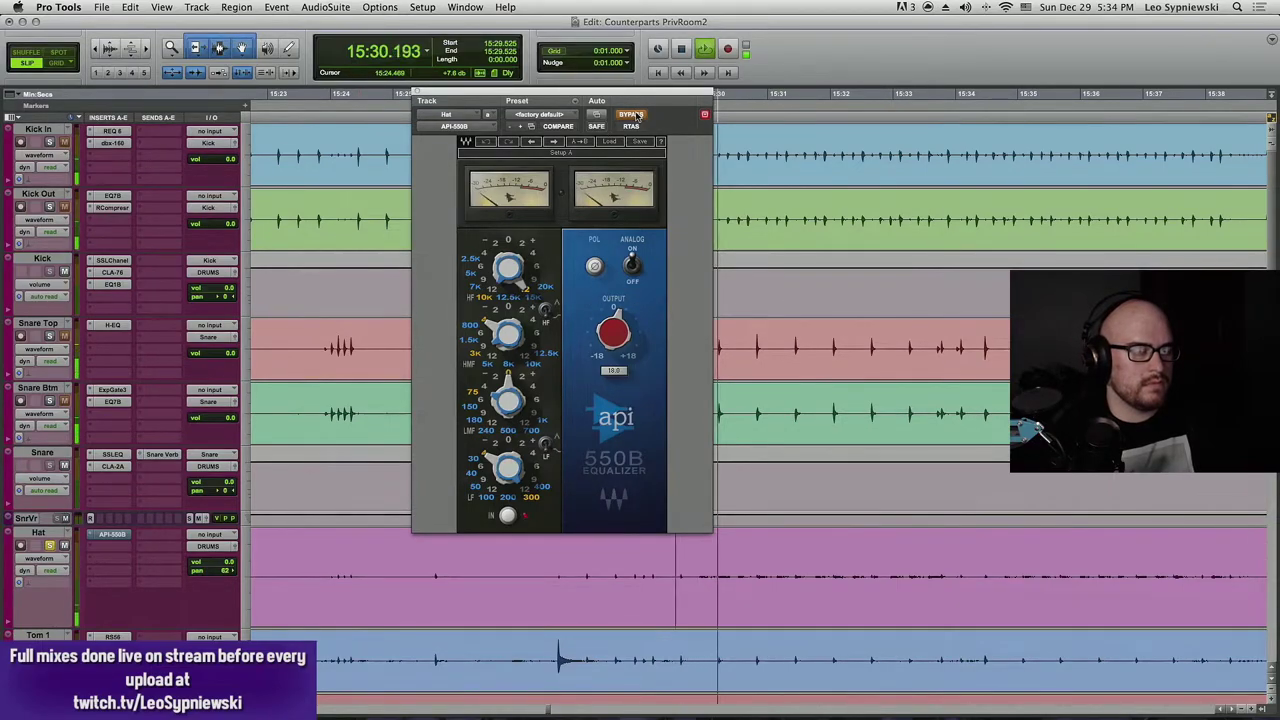
- A/B the Hat's API-550B EQ during playback, leaving it switched on
{"action": "left_click", "coordinate": [636, 116]}
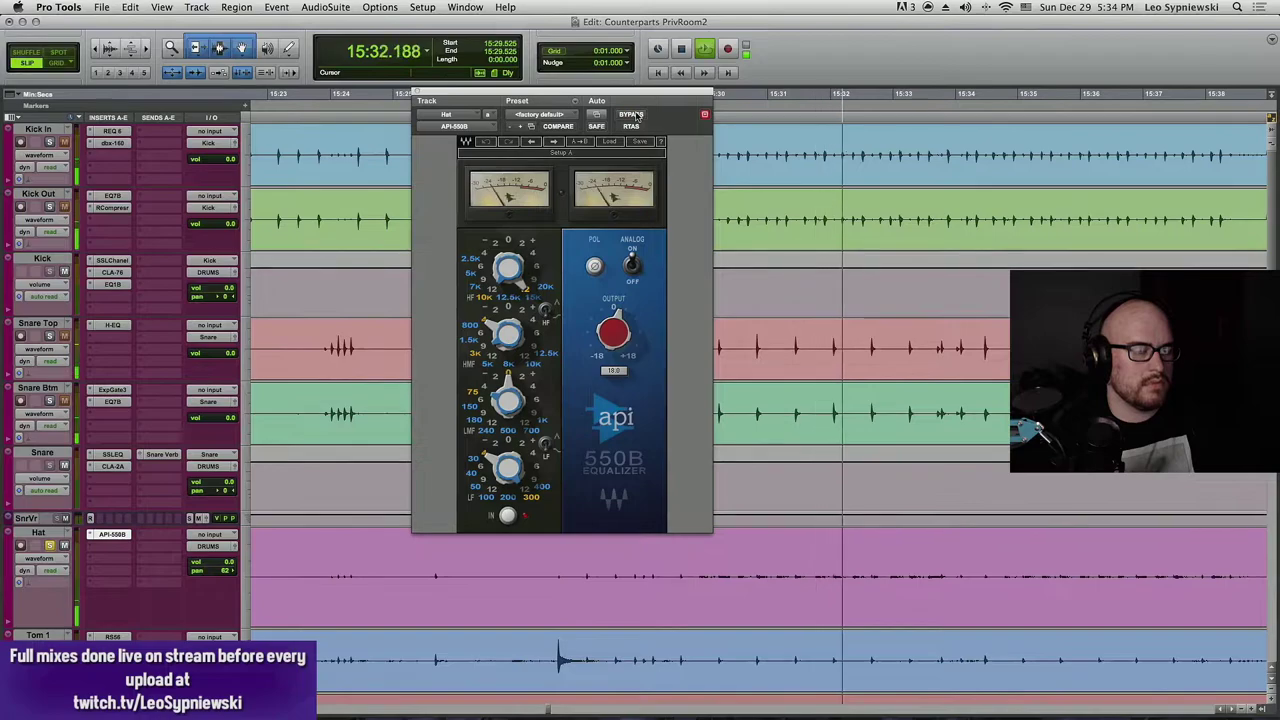
{"action": "left_click", "coordinate": [636, 116]}
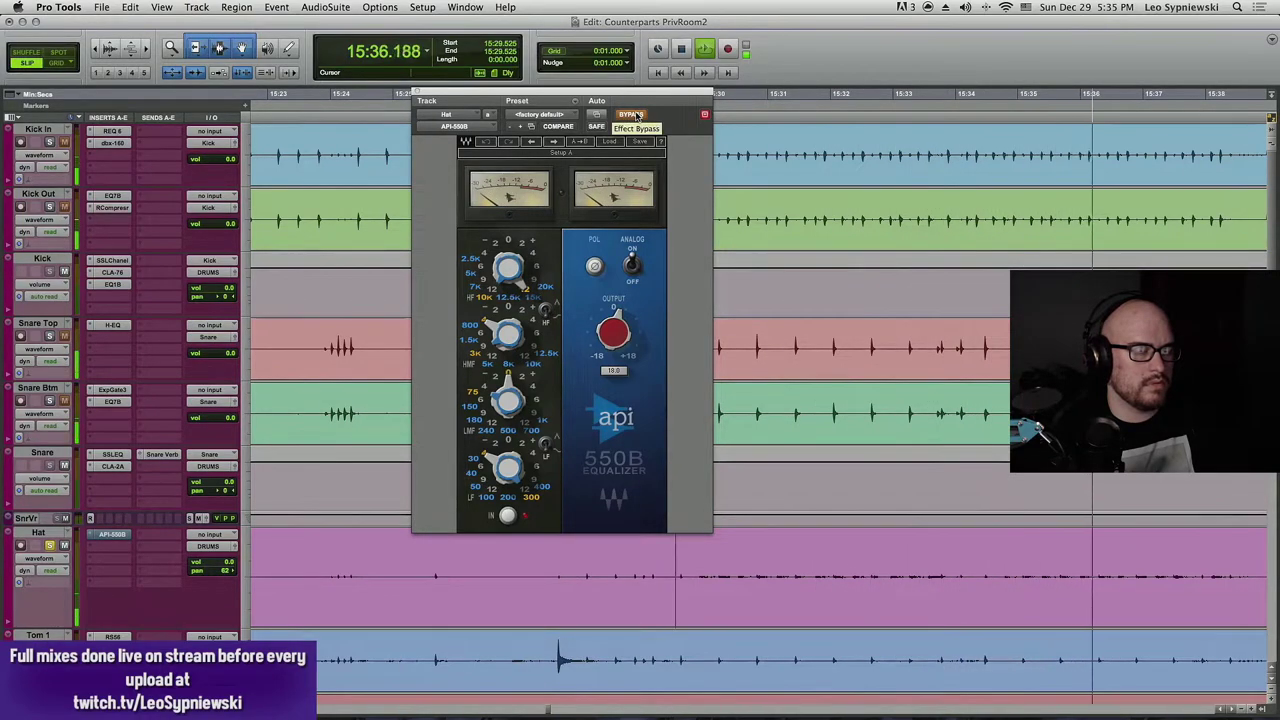
{"action": "left_click", "coordinate": [636, 116]}
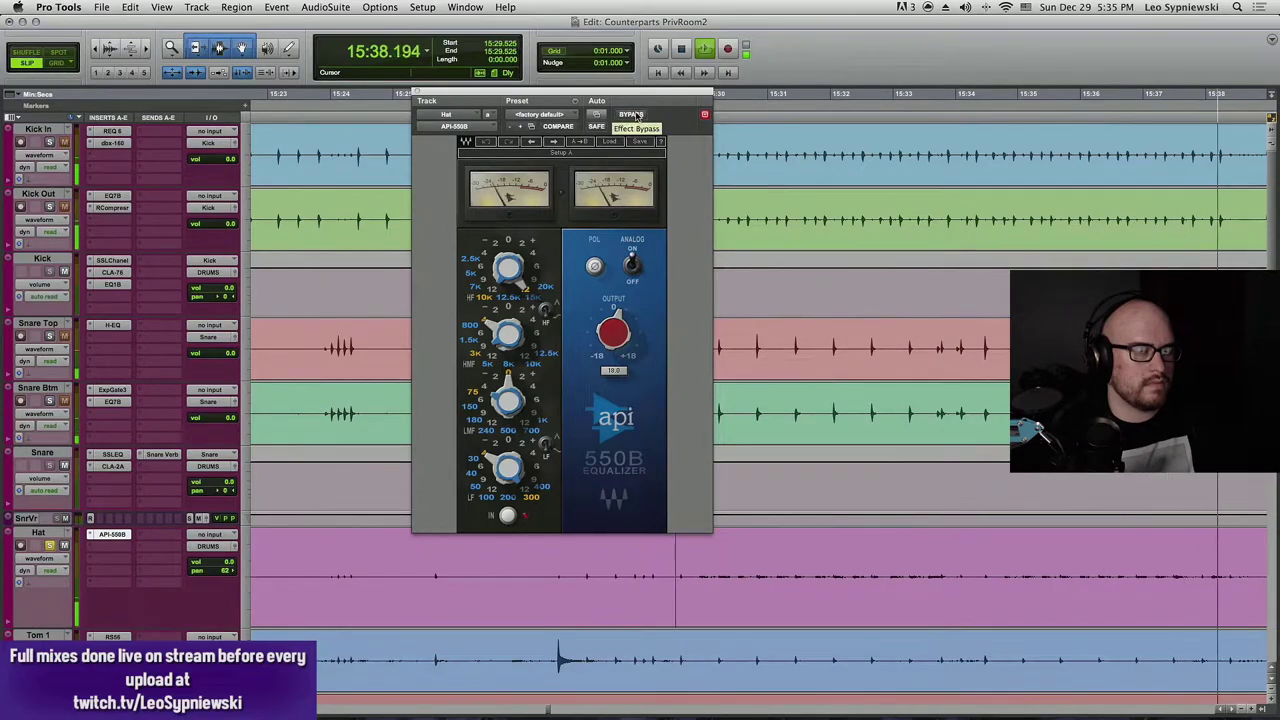
{"action": "key", "text": "space"}
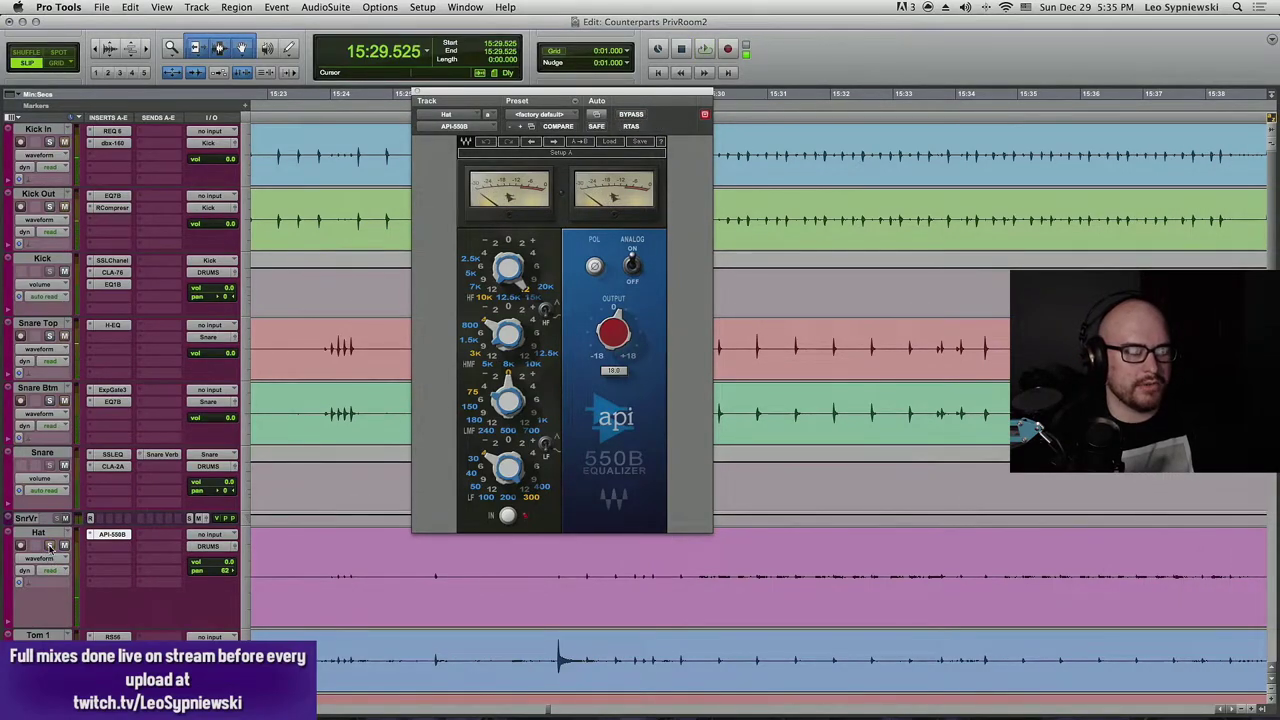
- Compare the Hat EQ in and out once more while playing, then close its plugin window
{"action": "left_click", "coordinate": [634, 116]}
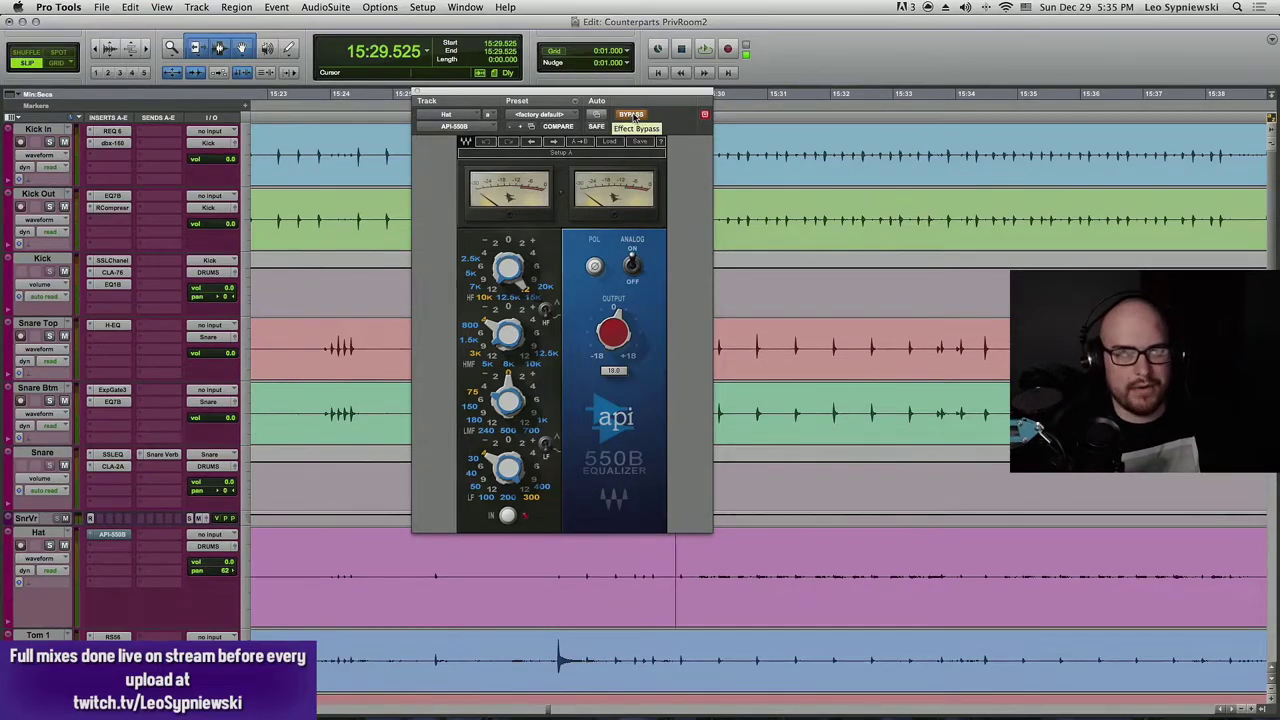
{"action": "left_click", "coordinate": [634, 116]}
{"action": "key", "text": "space"}
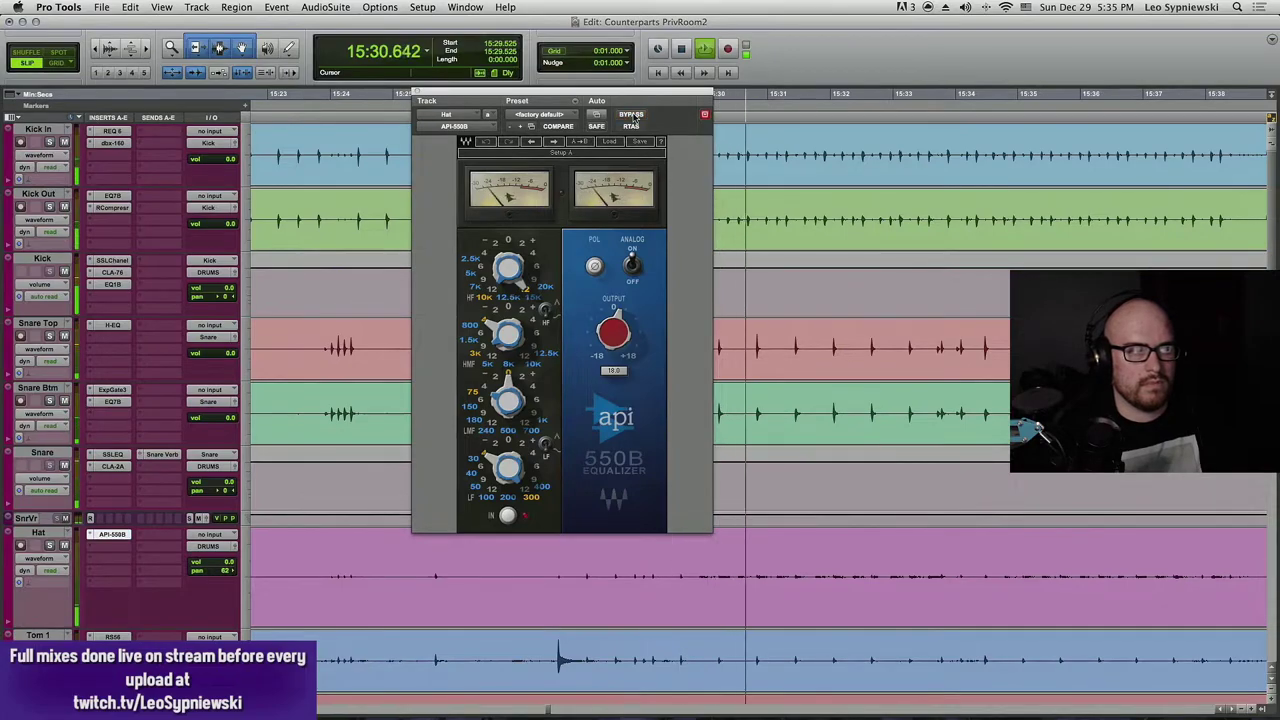
{"action": "left_click", "coordinate": [634, 116]}
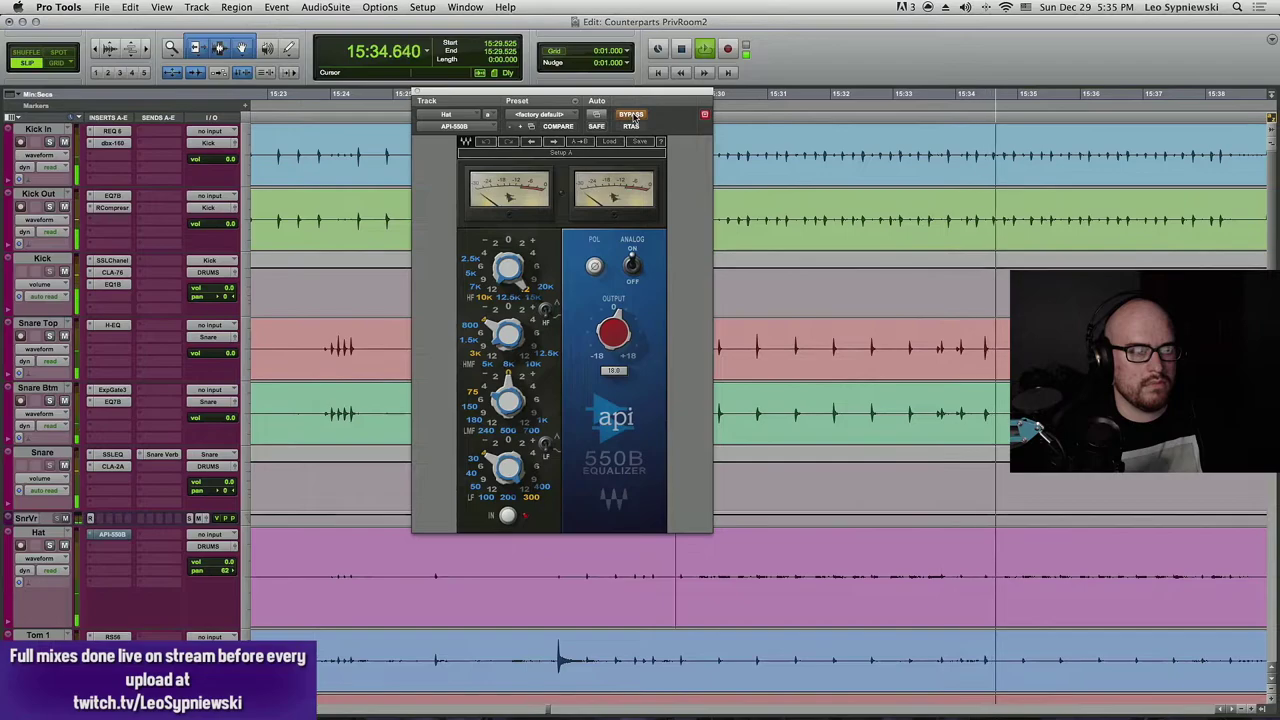
{"action": "left_click", "coordinate": [634, 116]}
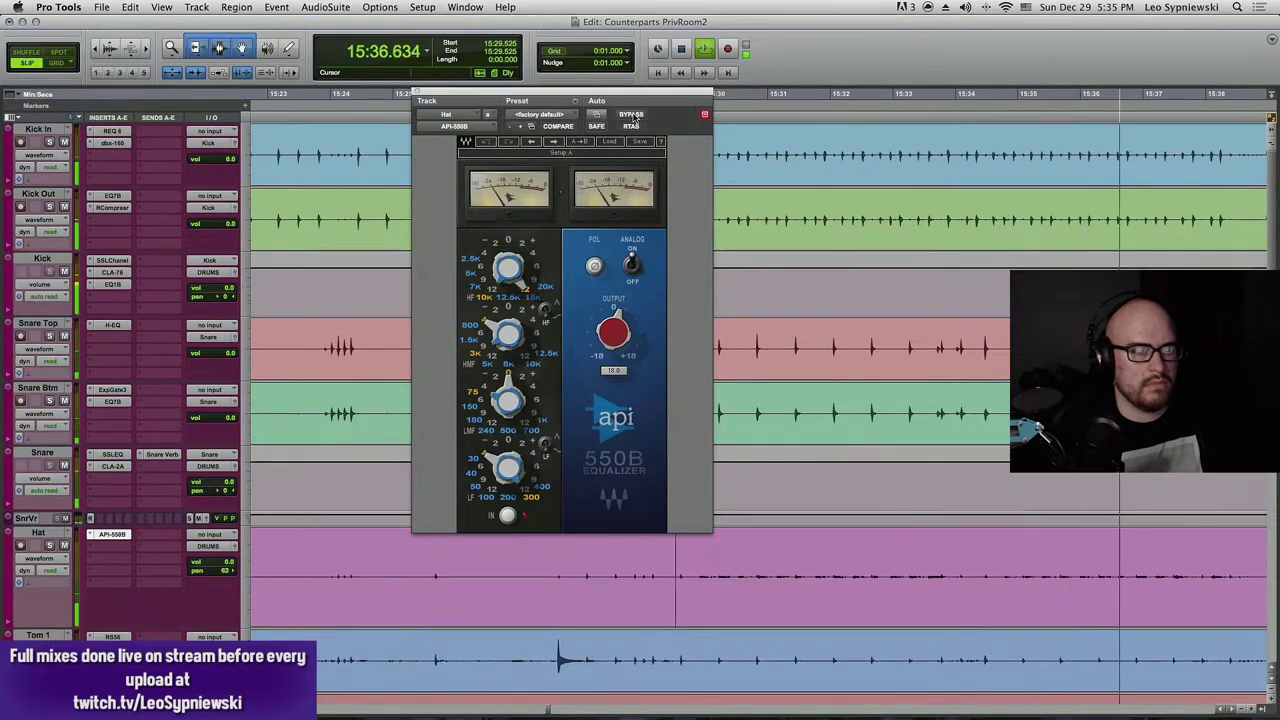
{"action": "key", "text": "space"}
{"action": "left_click", "coordinate": [416, 95]}
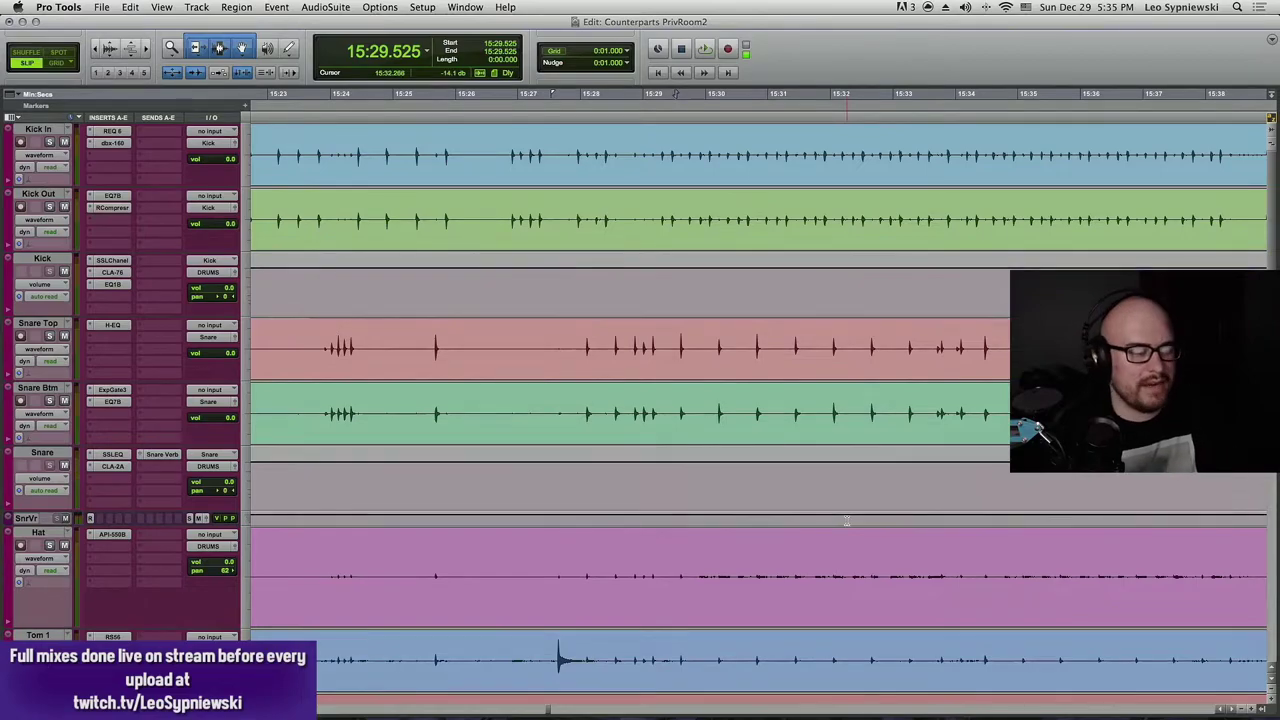
- Select the Tom 1 fill from about 13:35.4 to 13:46.9
{"action": "scroll", "coordinate": [840, 519], "scroll_direction": "down", "scroll_amount": 3}
{"action": "key", "text": "r"}
{"action": "key", "text": "r"}
{"action": "key", "text": "t"}
{"action": "key", "text": "t"}
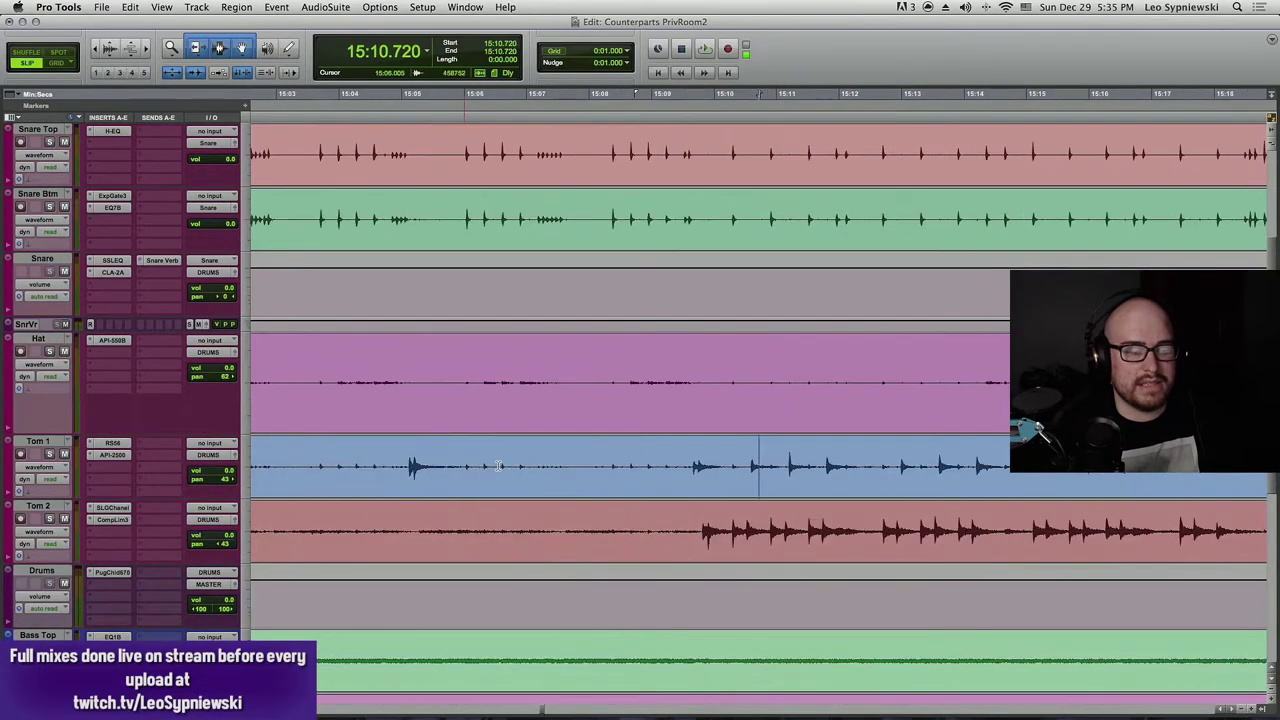
{"action": "left_click", "coordinate": [688, 462]}
{"action": "left_click_drag", "start_coordinate": [690, 462], "coordinate": [1258, 466]}
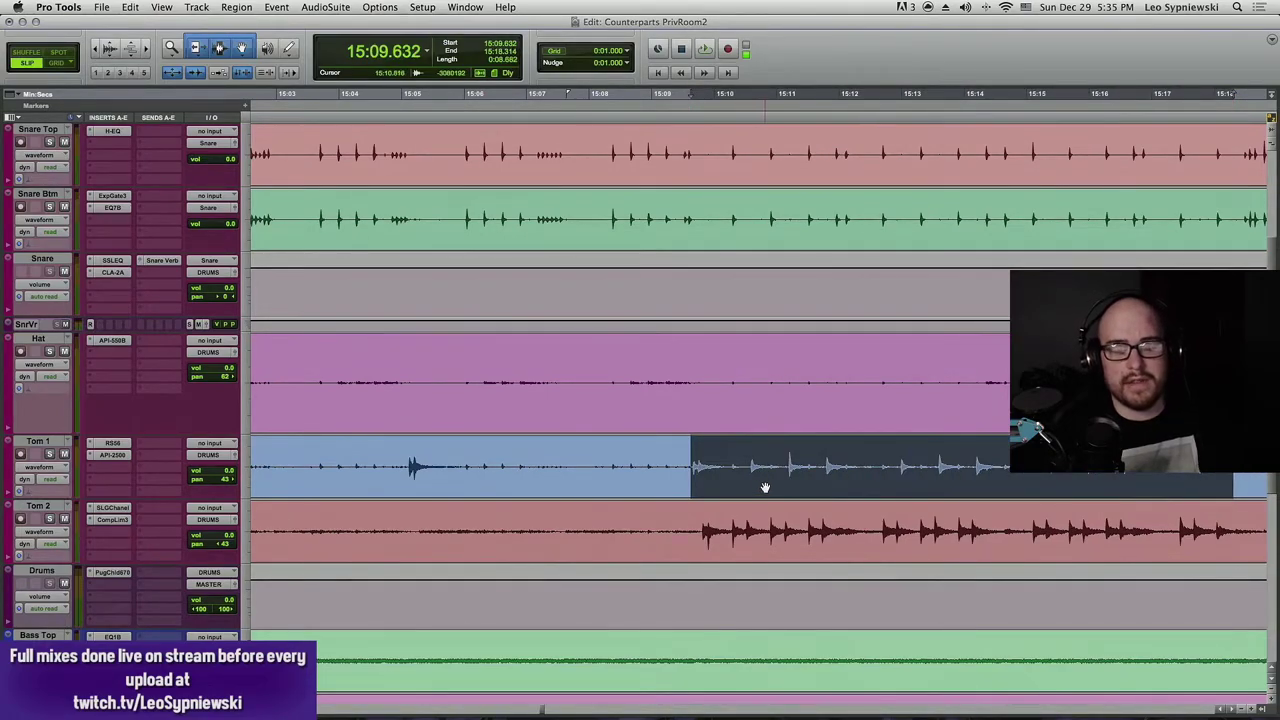
{"action": "key", "text": "r"}
{"action": "key", "text": "r"}
{"action": "key", "text": "r"}
{"action": "key", "text": "r"}
{"action": "key", "text": "r"}
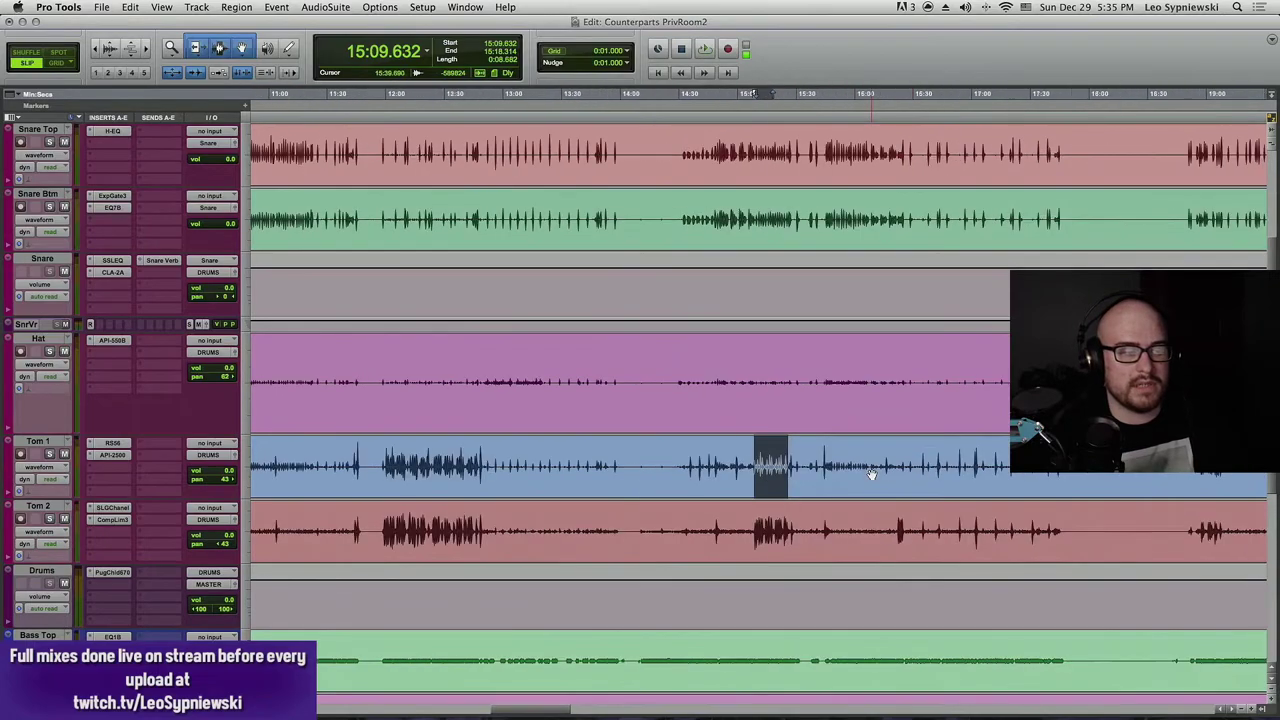
{"action": "left_click", "coordinate": [589, 462]}
{"action": "key", "text": "t"}
{"action": "key", "text": "t"}
{"action": "key", "text": "t"}
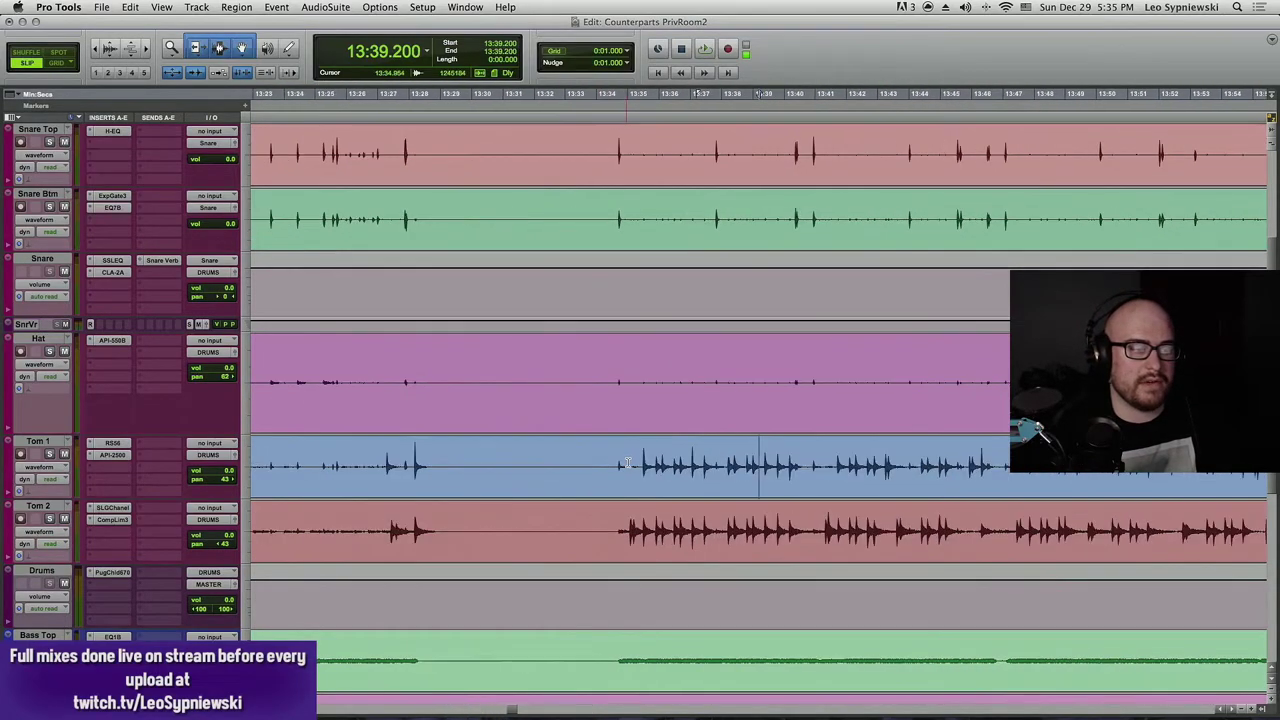
{"action": "left_click_drag", "start_coordinate": [629, 465], "coordinate": [450, 465]}
{"action": "scroll", "coordinate": [1127, 482], "scroll_direction": "right", "scroll_amount": 1}
{"action": "left_click", "coordinate": [1133, 482], "text": "shift"}
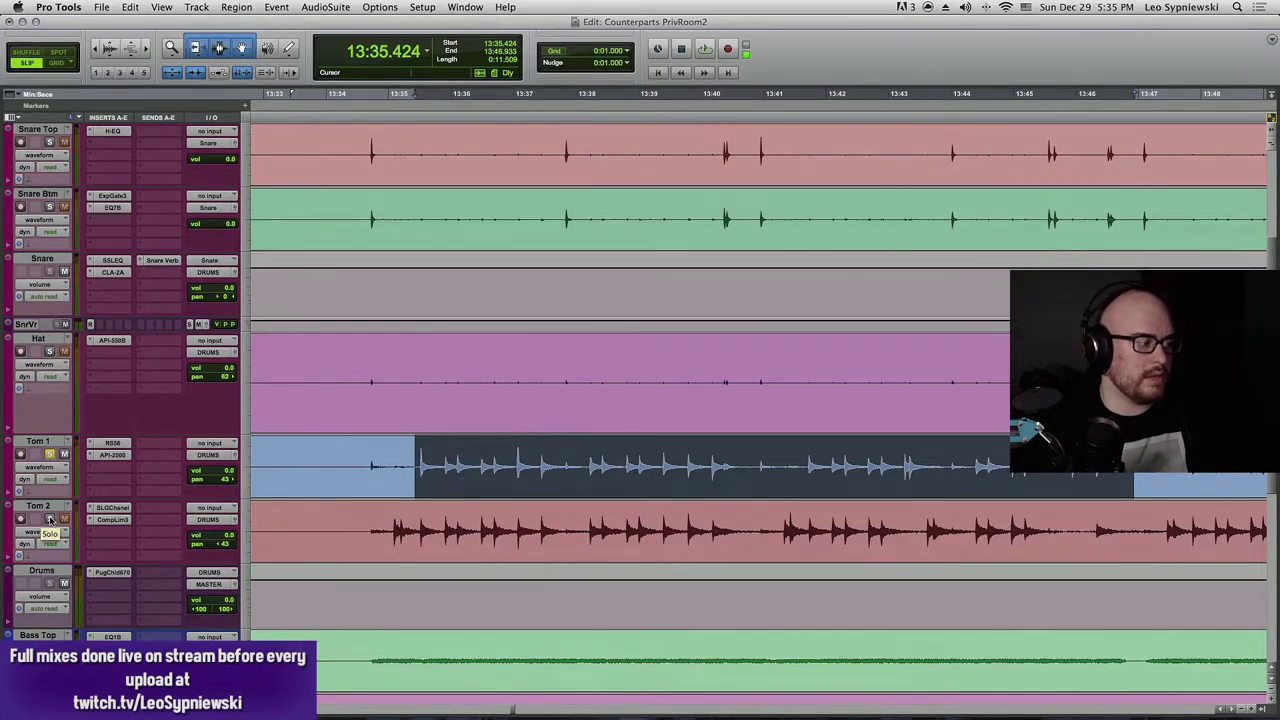
- Solo the toms, play the fill, and narrow the selection to 13:35–13:40
{"action": "left_click", "coordinate": [113, 456], "text": "super"}
{"action": "key", "text": "space"}
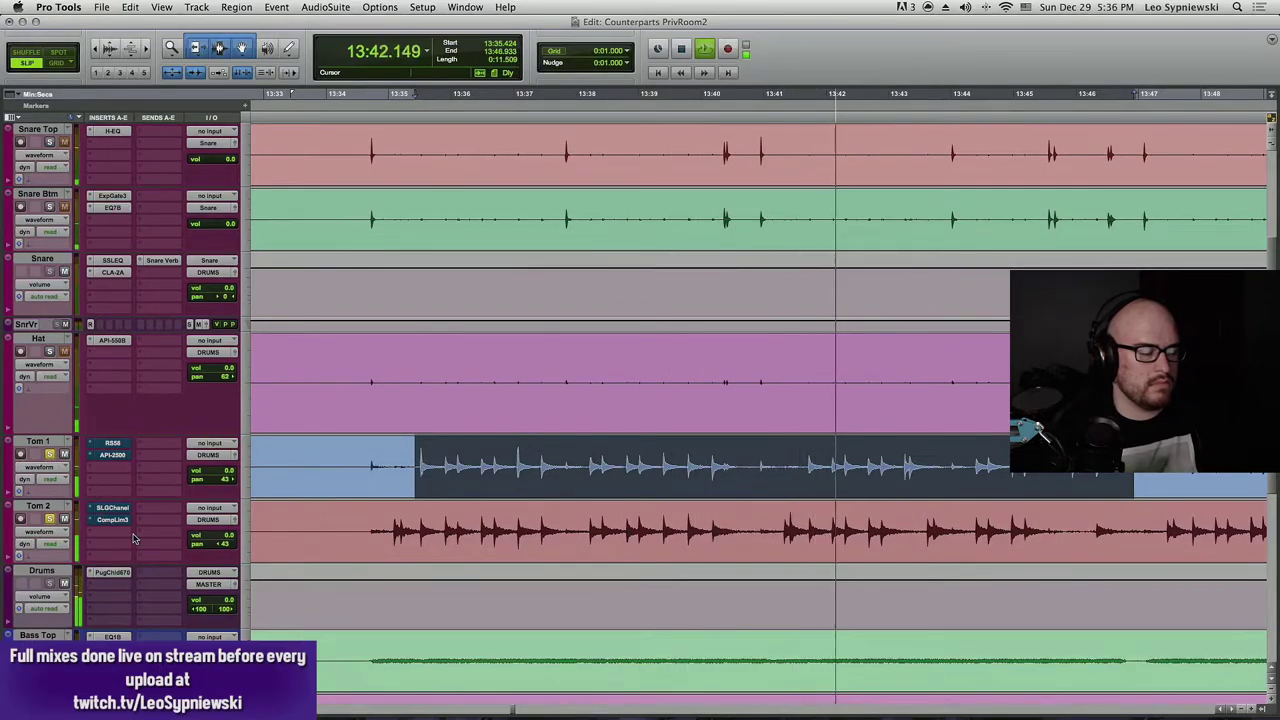
{"action": "key", "text": "space"}
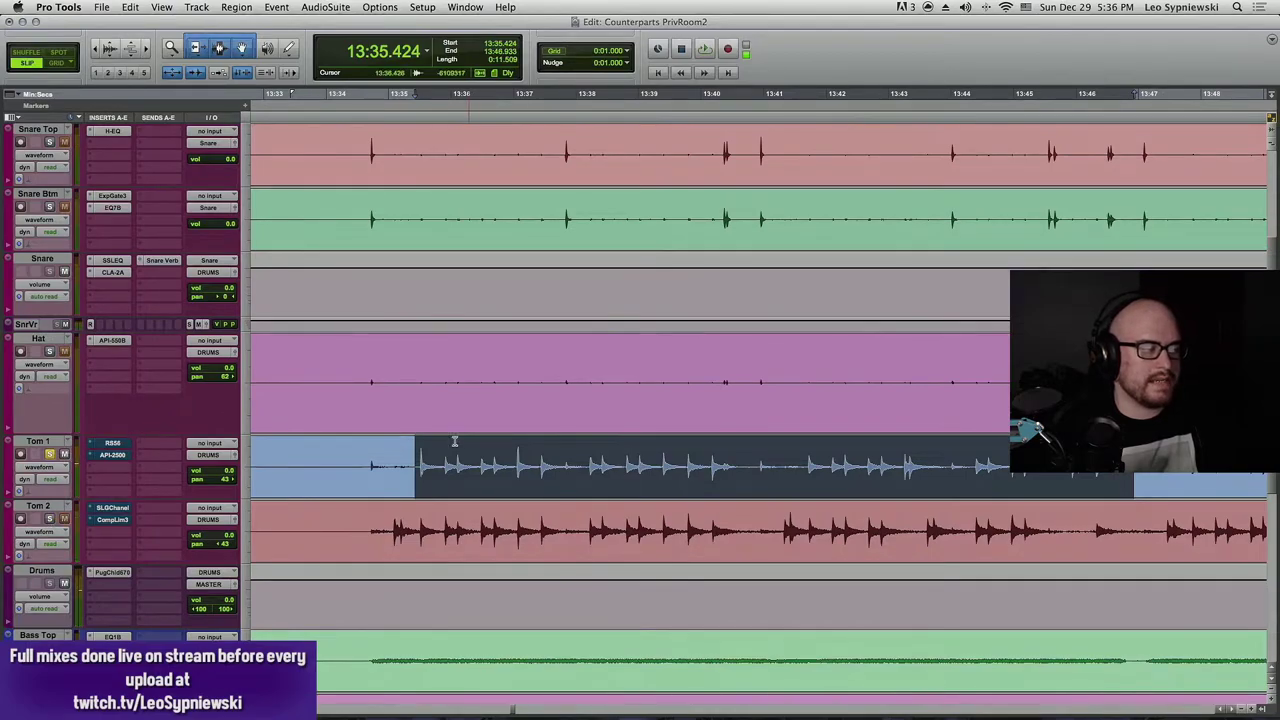
{"action": "left_click_drag", "start_coordinate": [413, 463], "coordinate": [747, 456]}
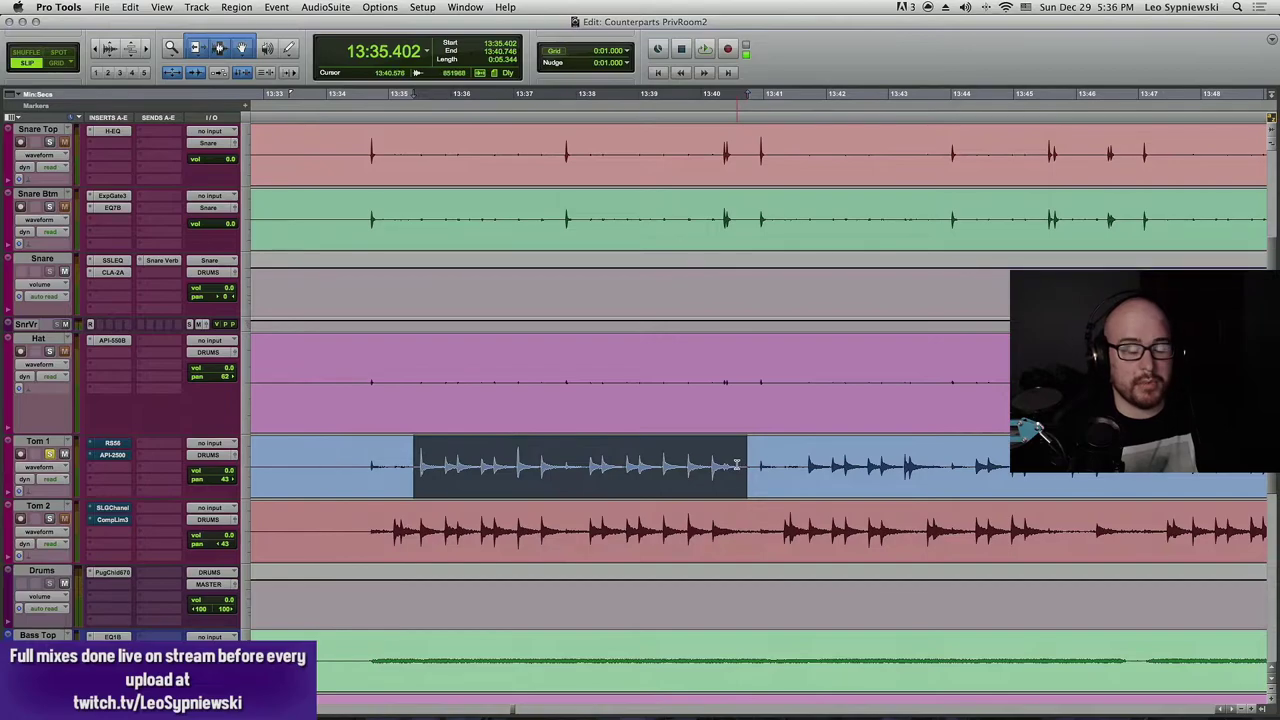
- Open and reposition Tom 1's RS56 EQ, A/B it during playback leaving it on, then show the API-2500
{"action": "left_click", "coordinate": [112, 443]}
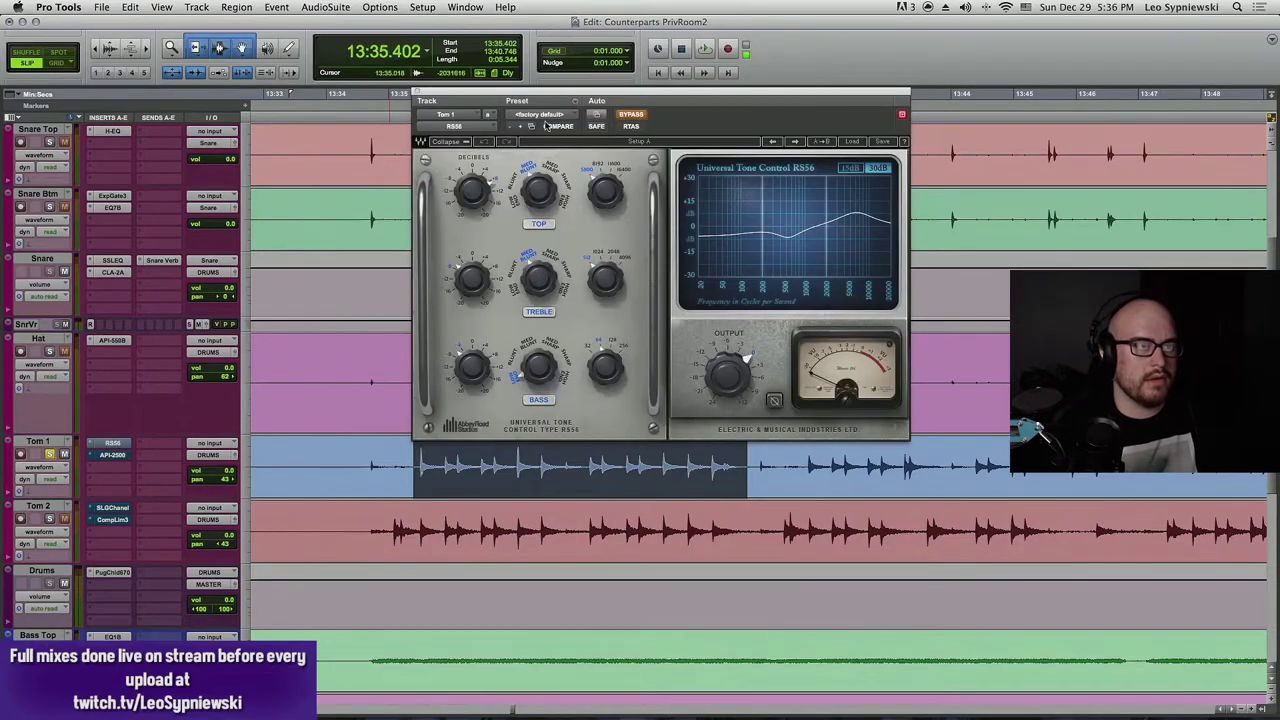
{"action": "left_click_drag", "start_coordinate": [813, 92], "coordinate": [693, 80]}
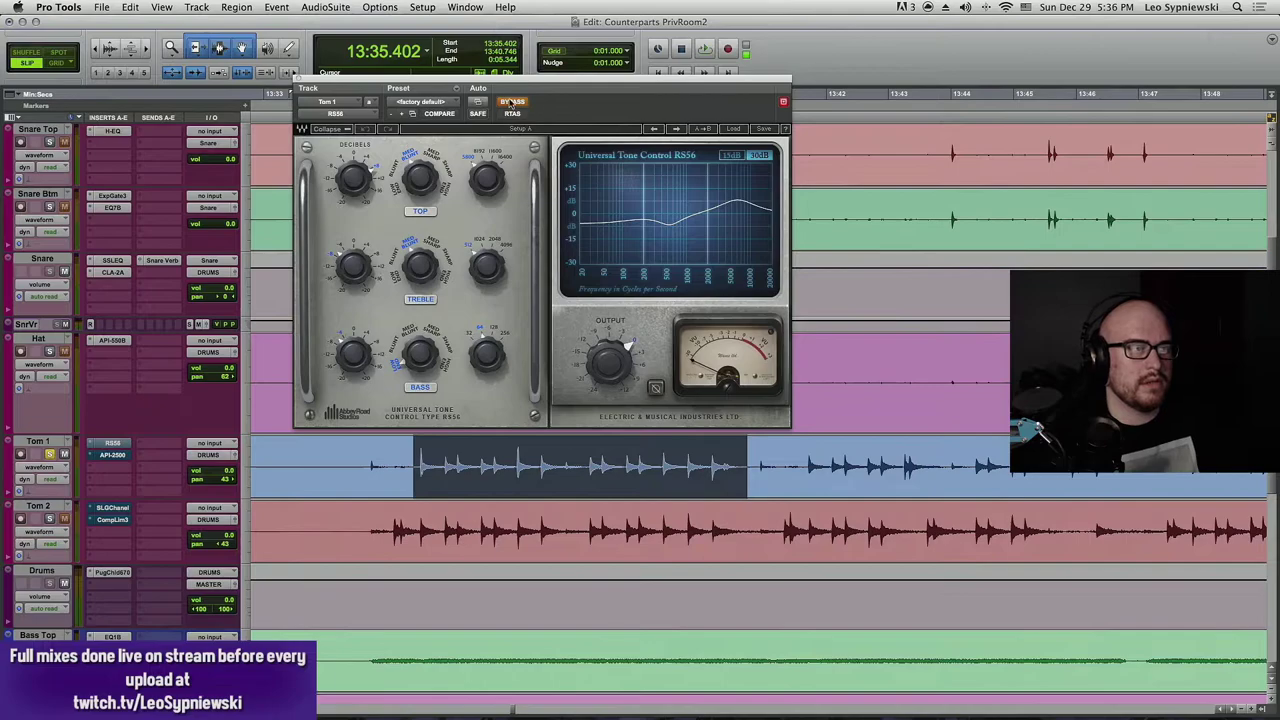
{"action": "key", "text": "space"}
{"action": "left_click", "coordinate": [510, 103]}
{"action": "left_click", "coordinate": [511, 102]}
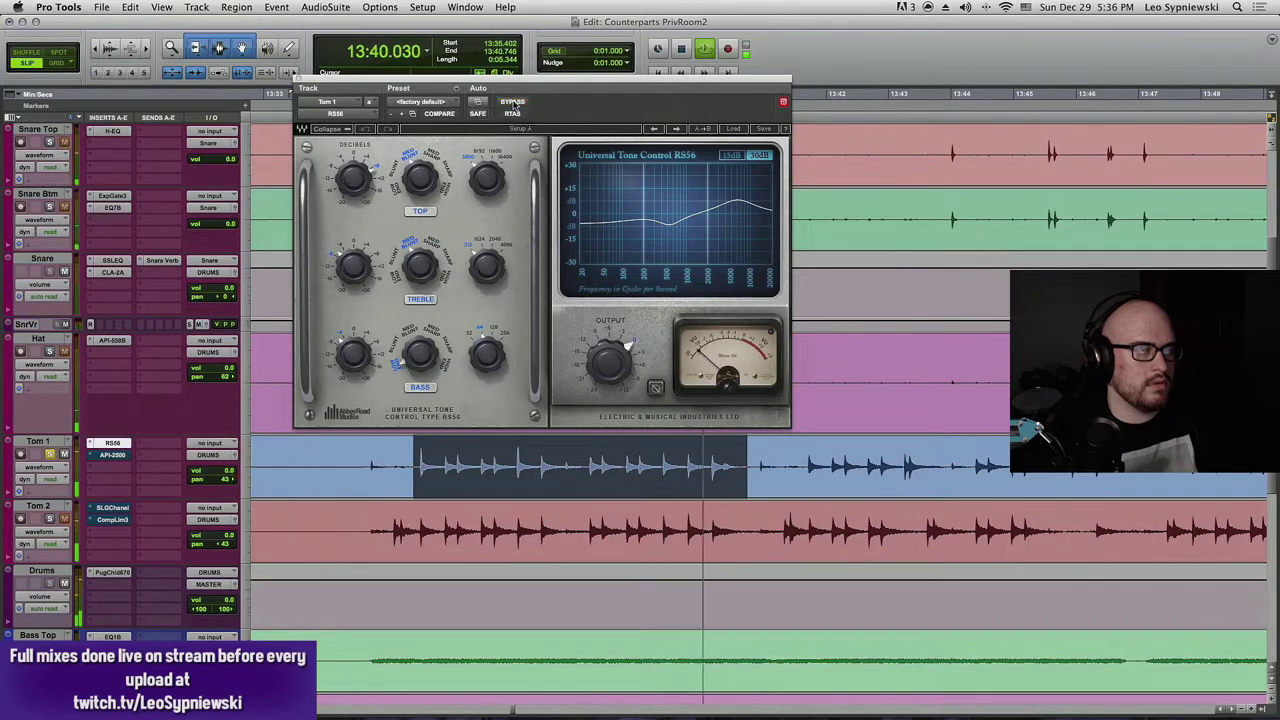
{"action": "left_click", "coordinate": [512, 102]}
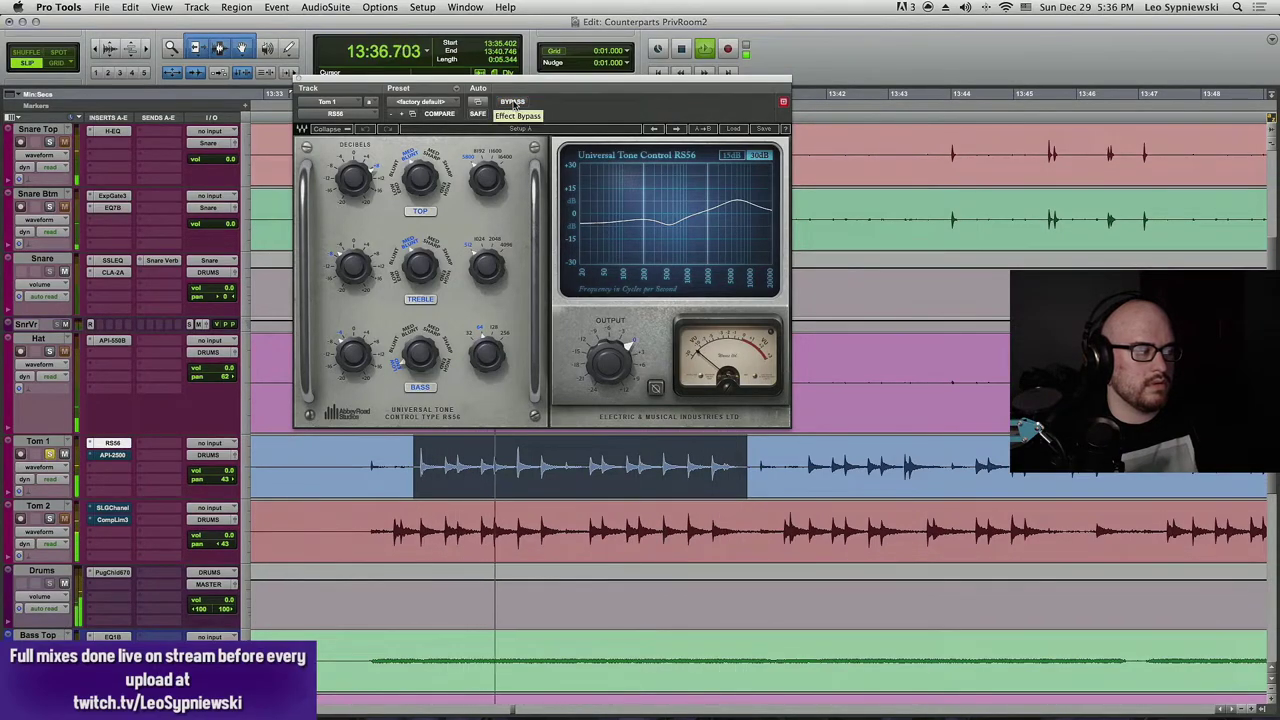
{"action": "left_click", "coordinate": [512, 102]}
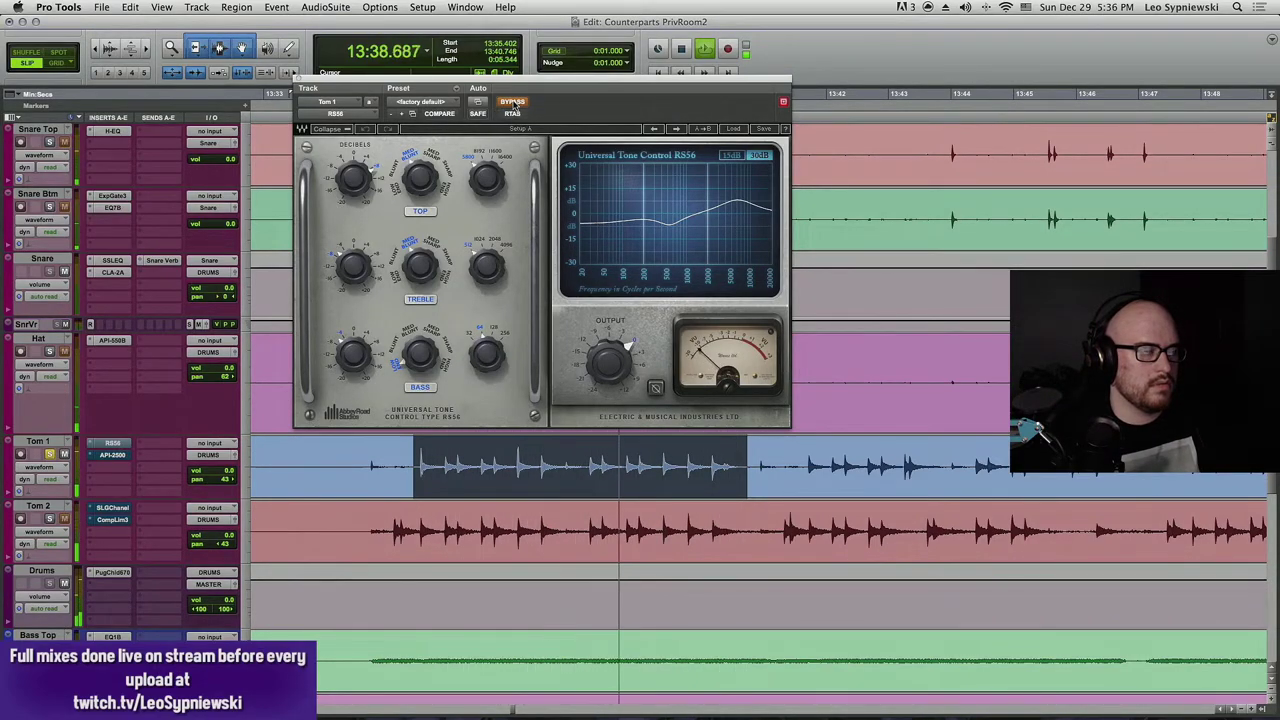
{"action": "left_click", "coordinate": [512, 102]}
{"action": "left_click", "coordinate": [512, 102]}
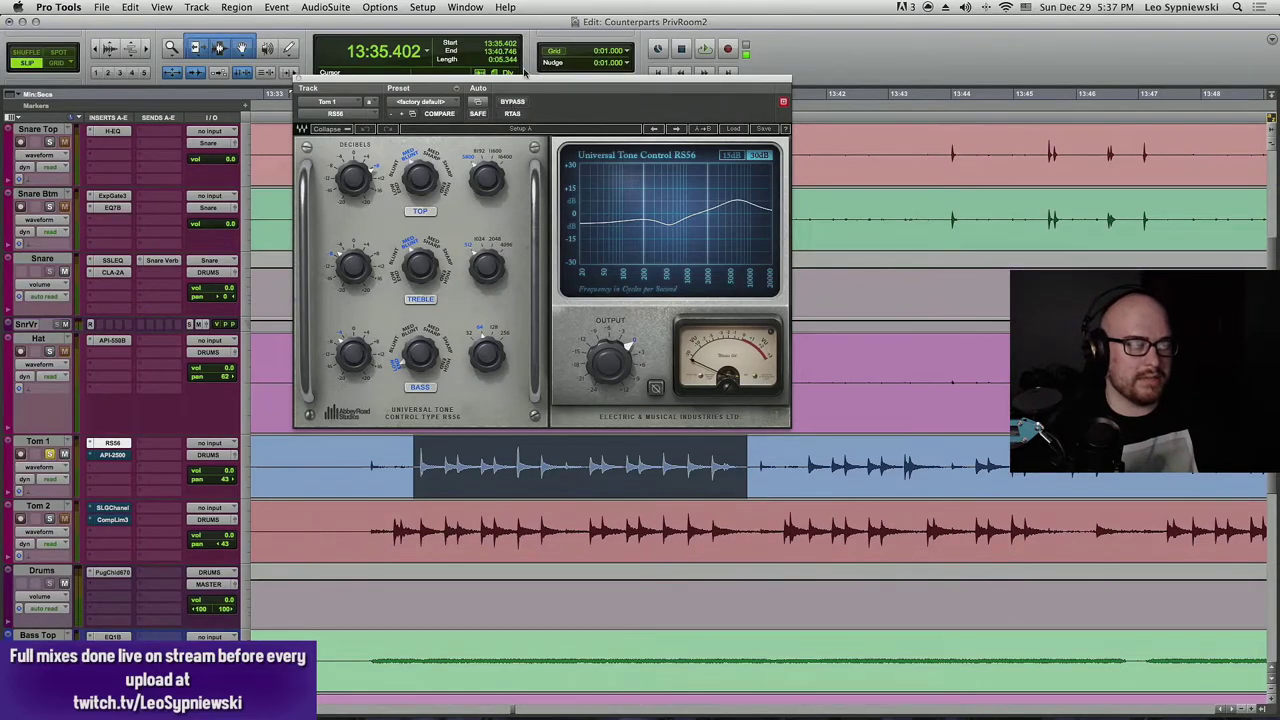
{"action": "left_click", "coordinate": [113, 456]}
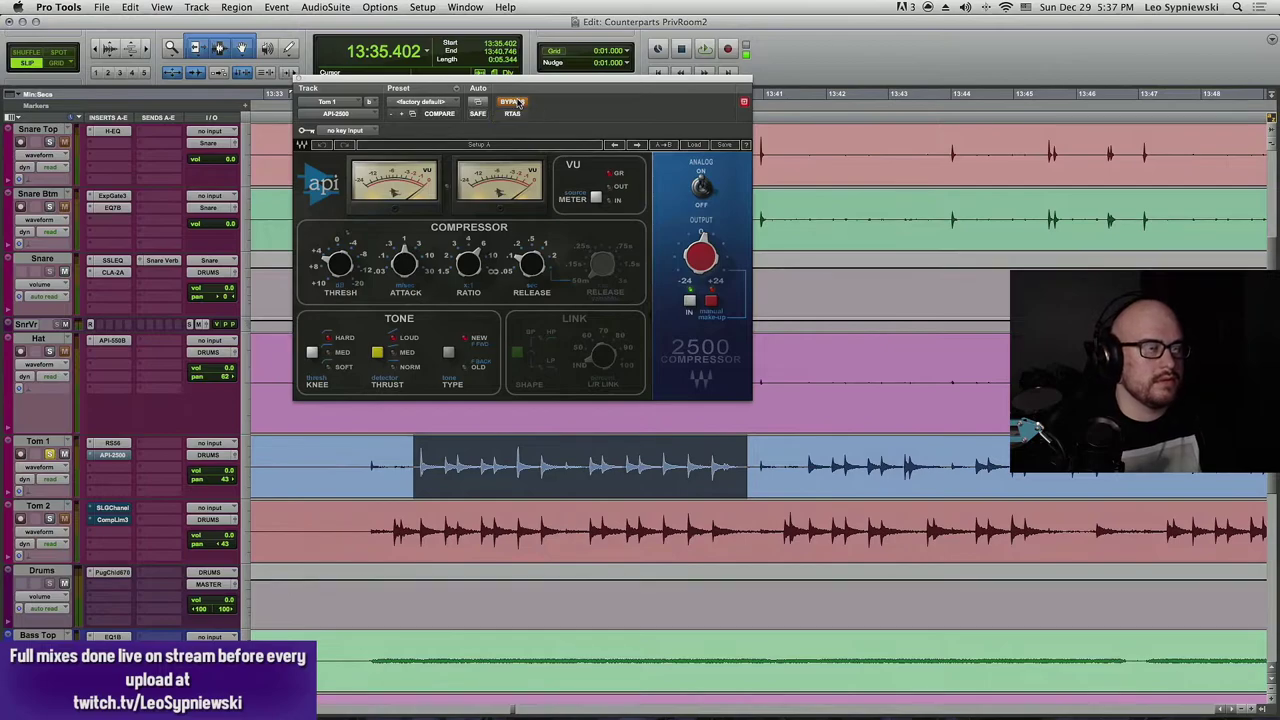
{"action": "key", "text": "space"}
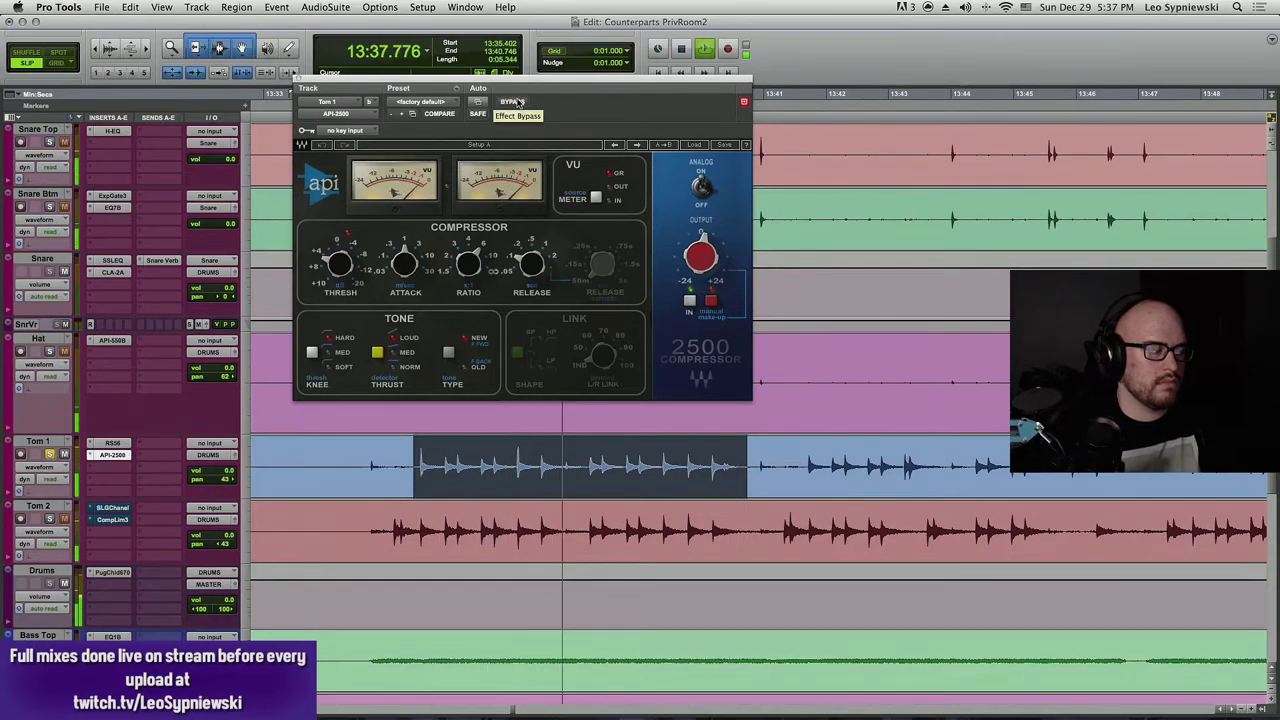
{"action": "key", "text": "space"}
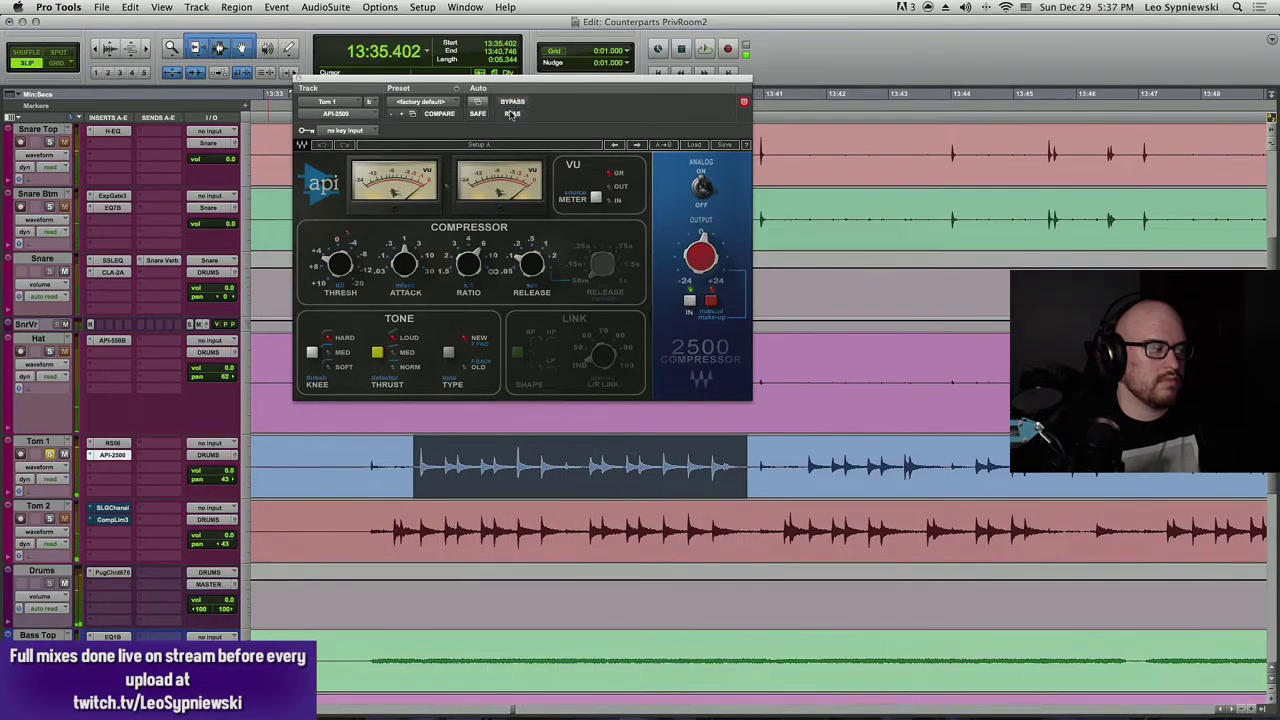
- Open Tom 2's SSL channel strip, move its window aside and check the high-pass filter
{"action": "left_click", "coordinate": [114, 508]}
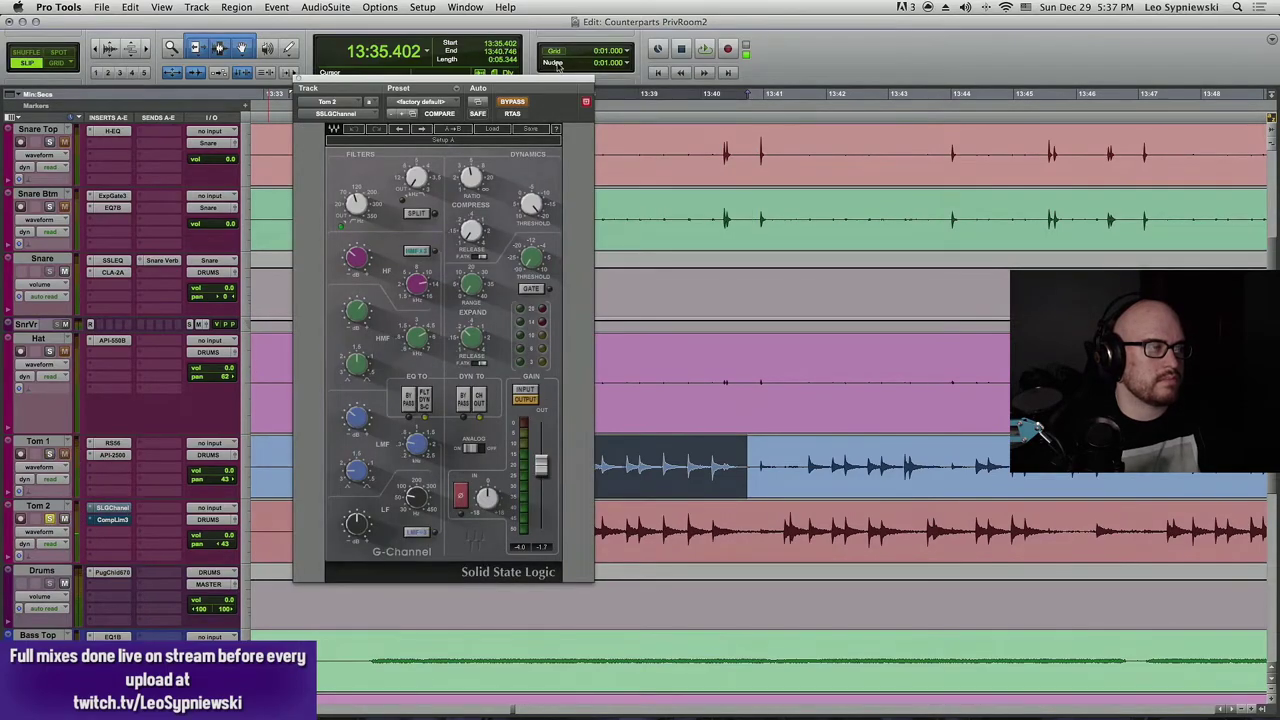
{"action": "left_click_drag", "start_coordinate": [562, 79], "coordinate": [660, 68]}
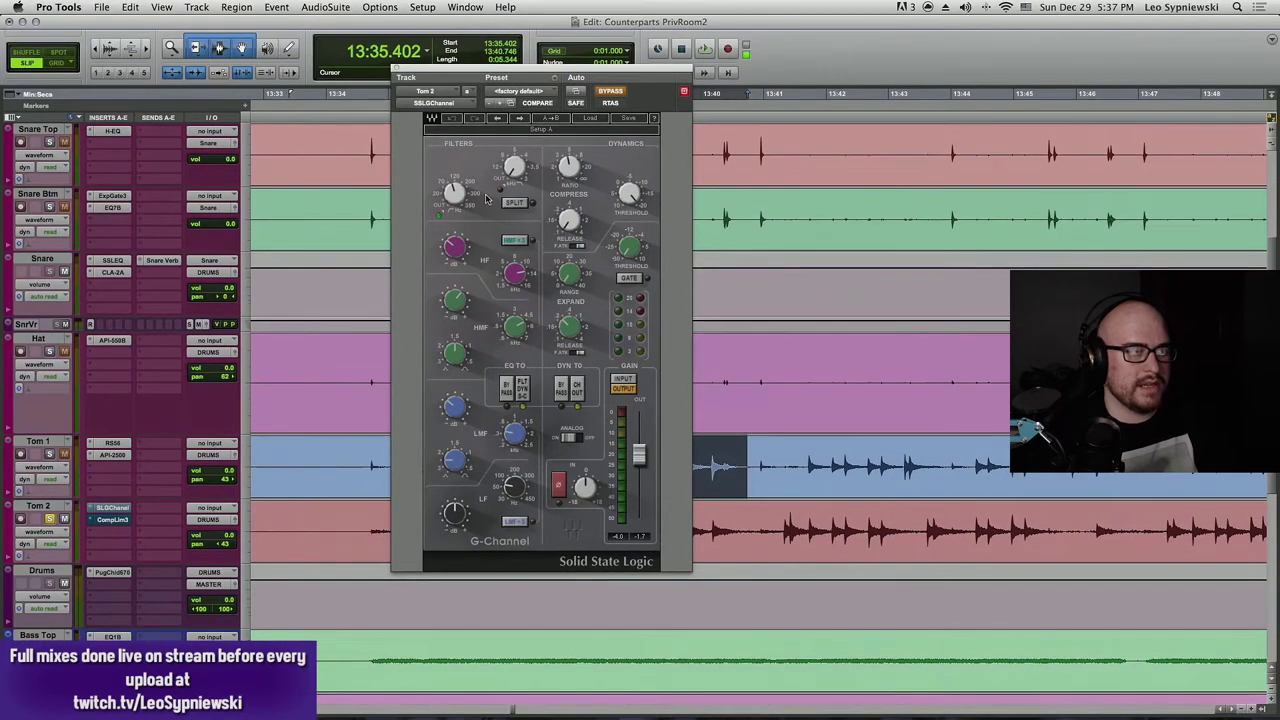
{"action": "left_click", "coordinate": [454, 192]}
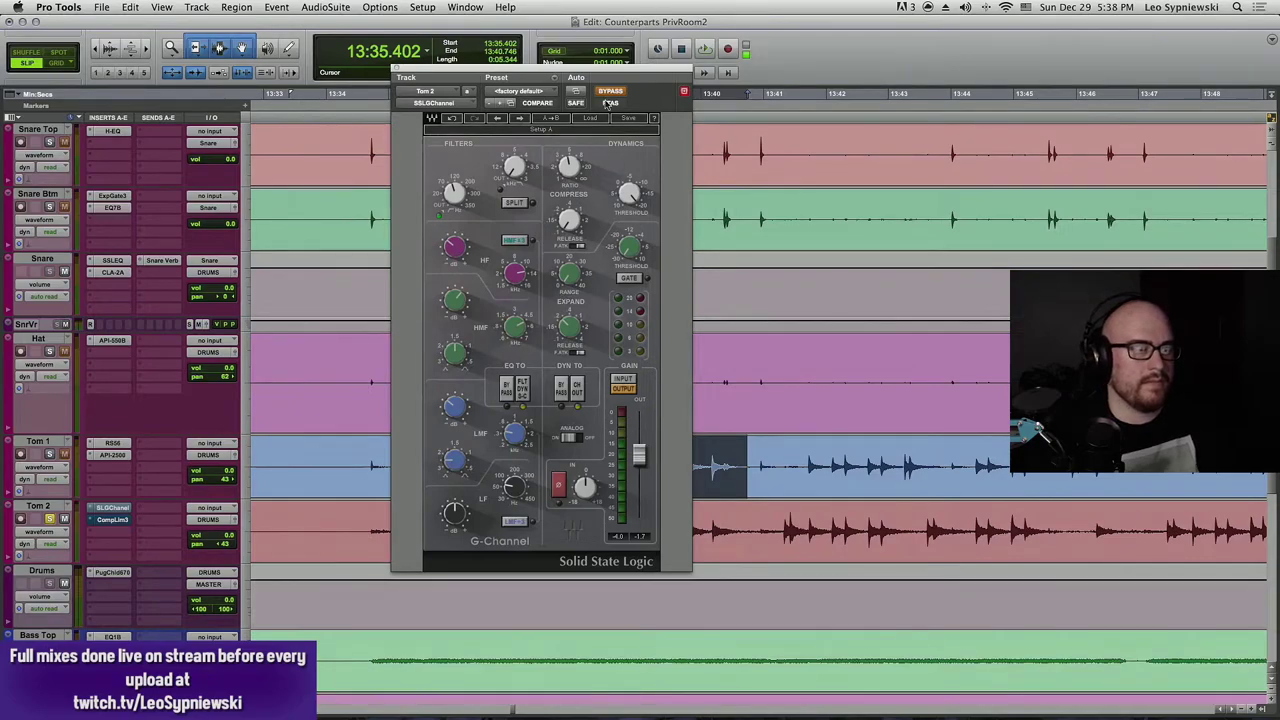
- Loop the Tom 2 section, comparing the channel strip bypassed and active, leaving it on
{"action": "key", "text": "space"}
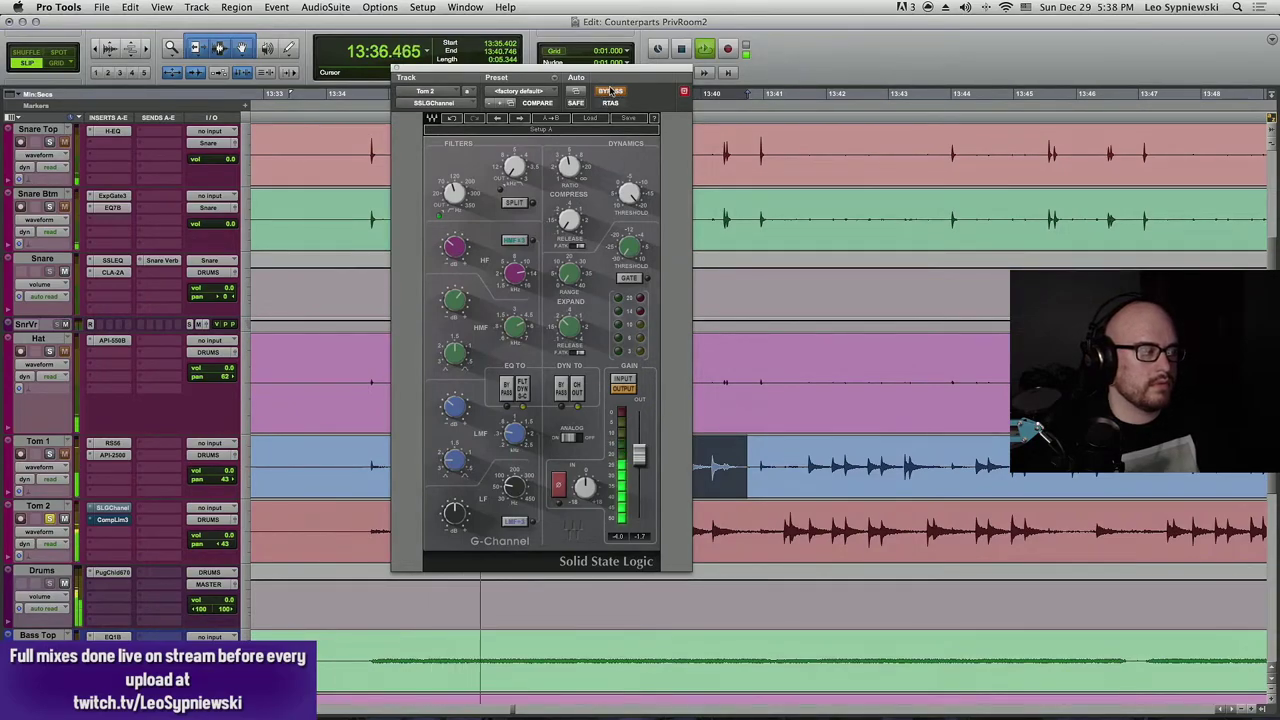
{"action": "key", "text": "space"}
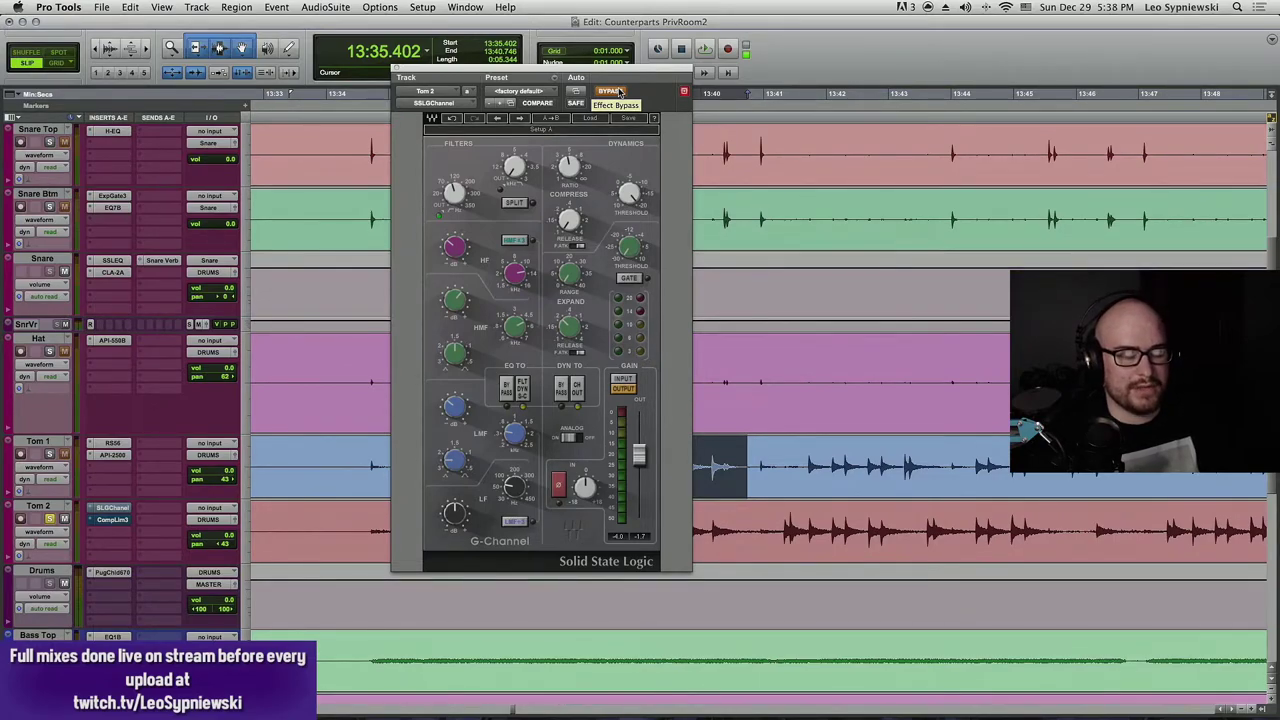
{"action": "key", "text": "space"}
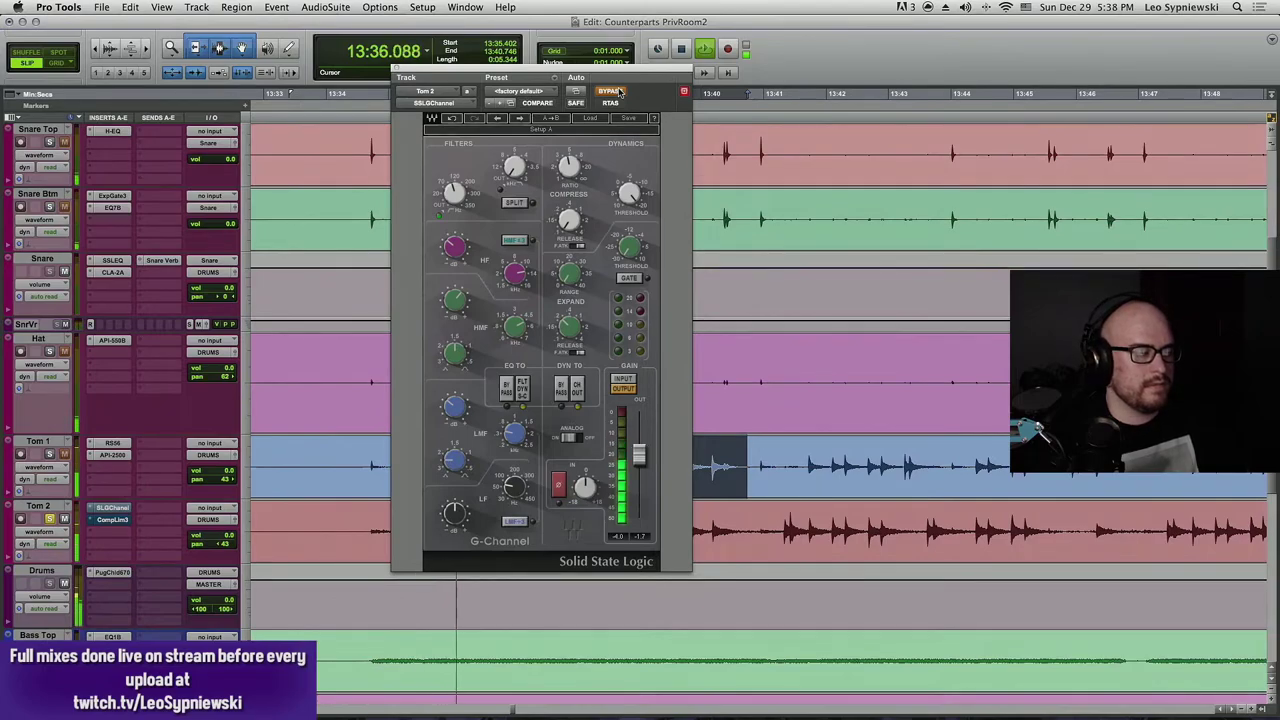
{"action": "left_click", "coordinate": [611, 92]}
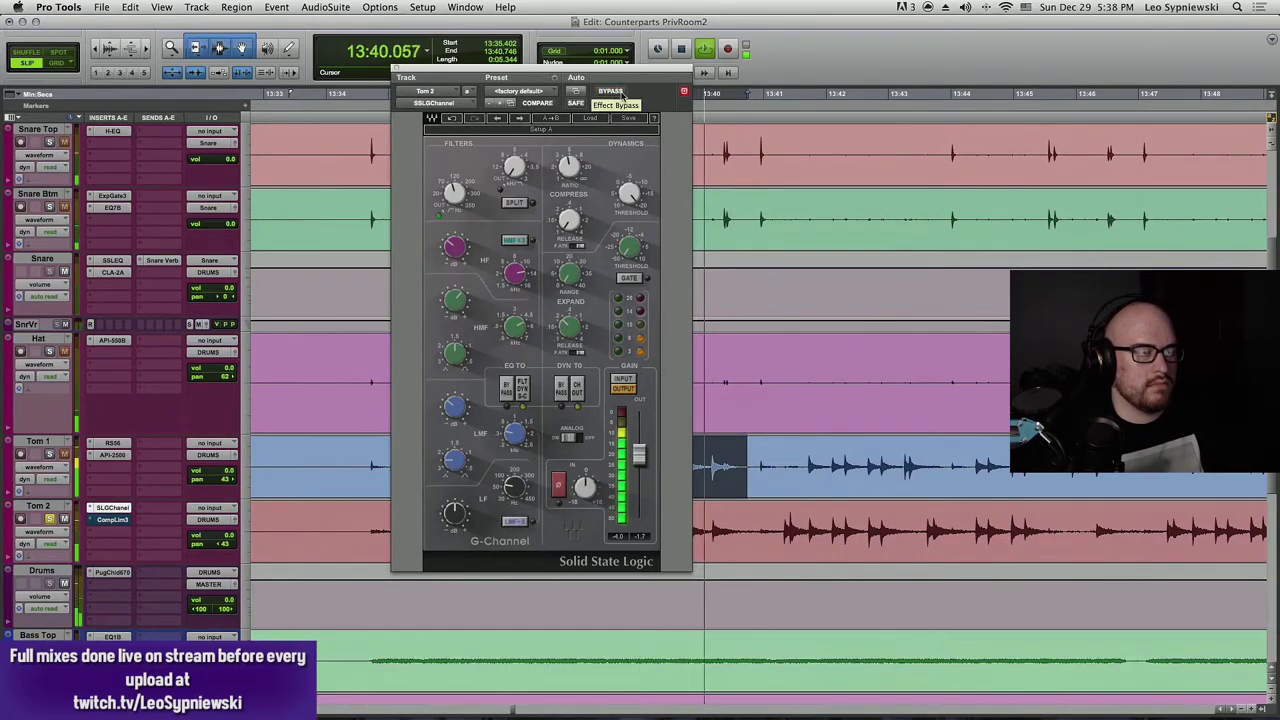
{"action": "left_click", "coordinate": [621, 93]}
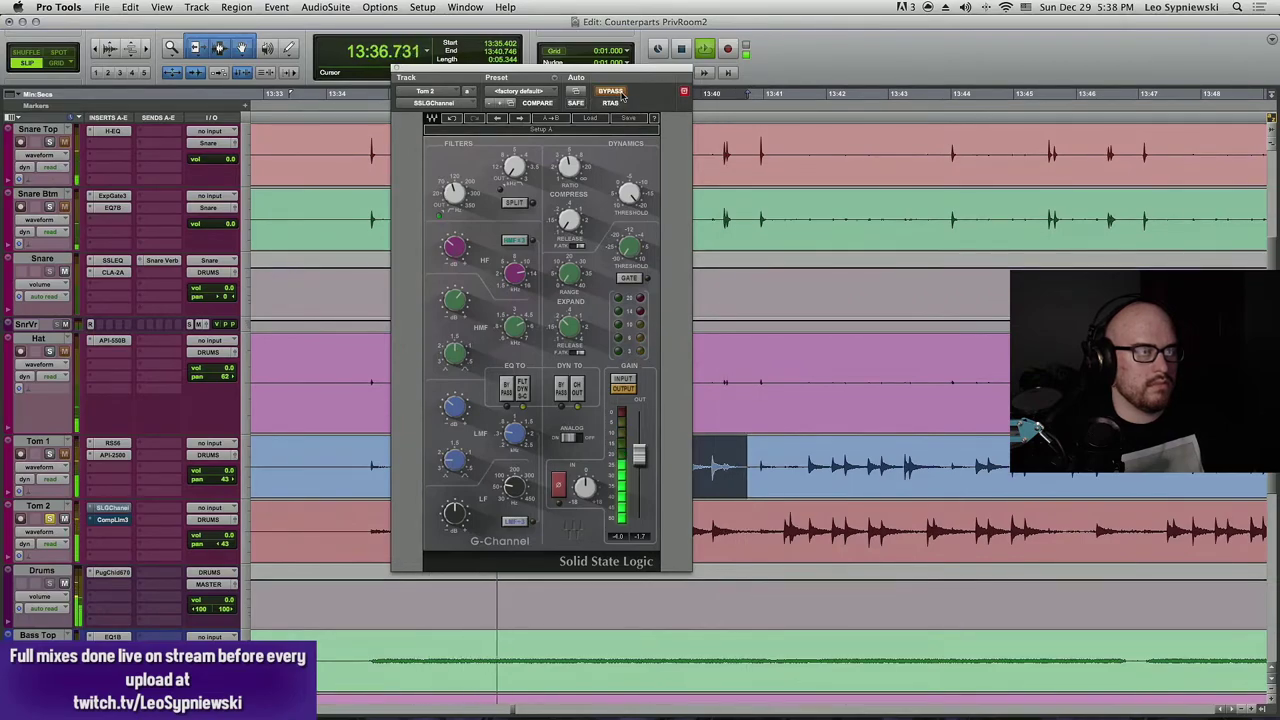
{"action": "left_click", "coordinate": [619, 92]}
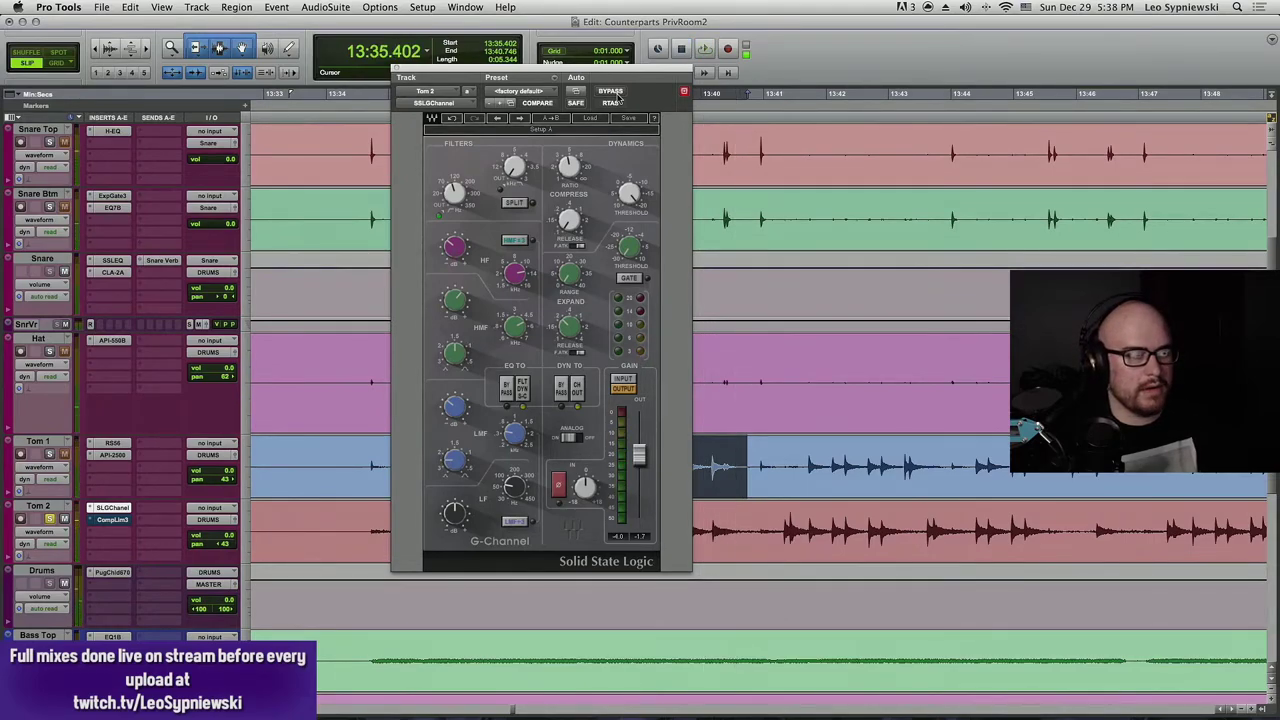
{"action": "mouse_move", "coordinate": [513, 432]}
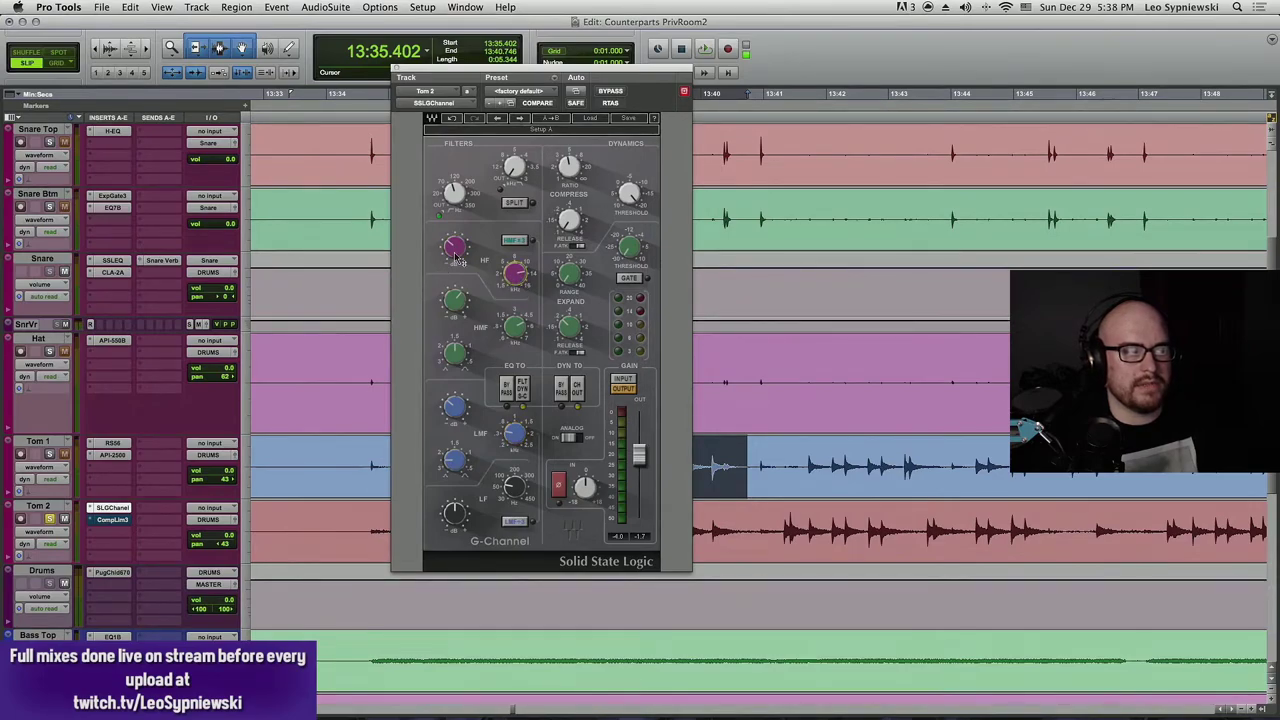
{"action": "mouse_move", "coordinate": [460, 254]}
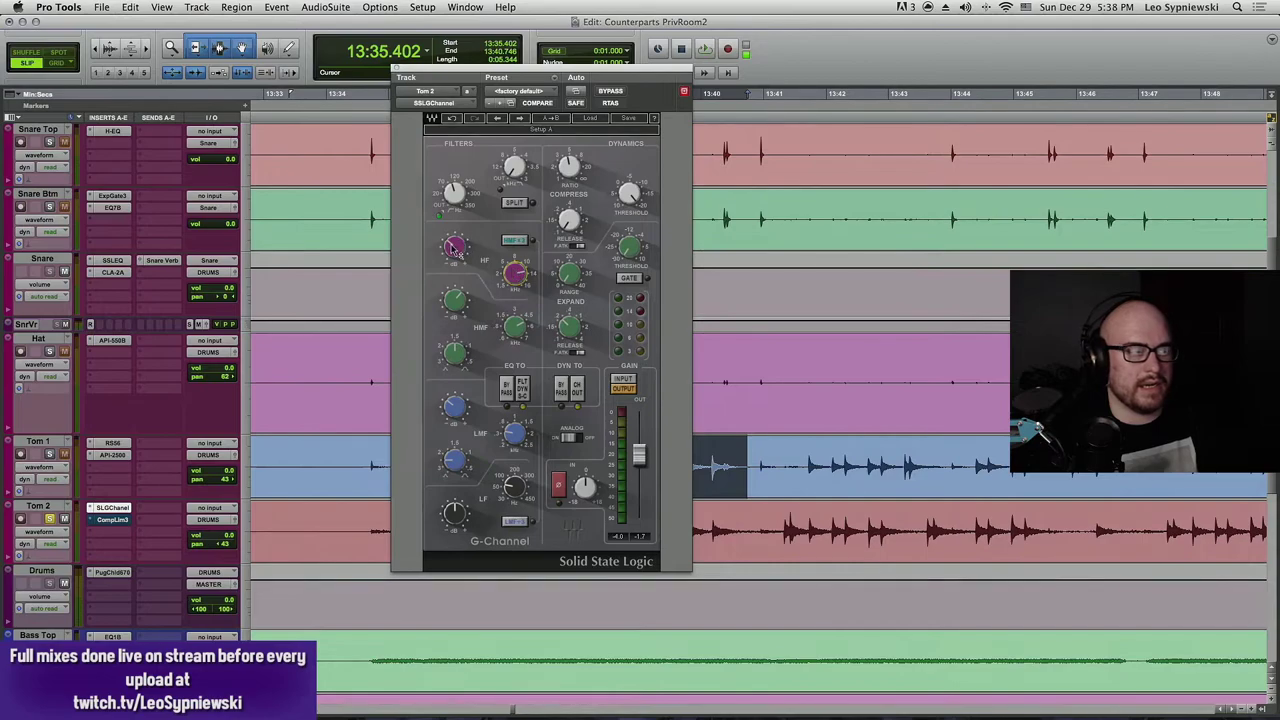
{"action": "key", "text": "space"}
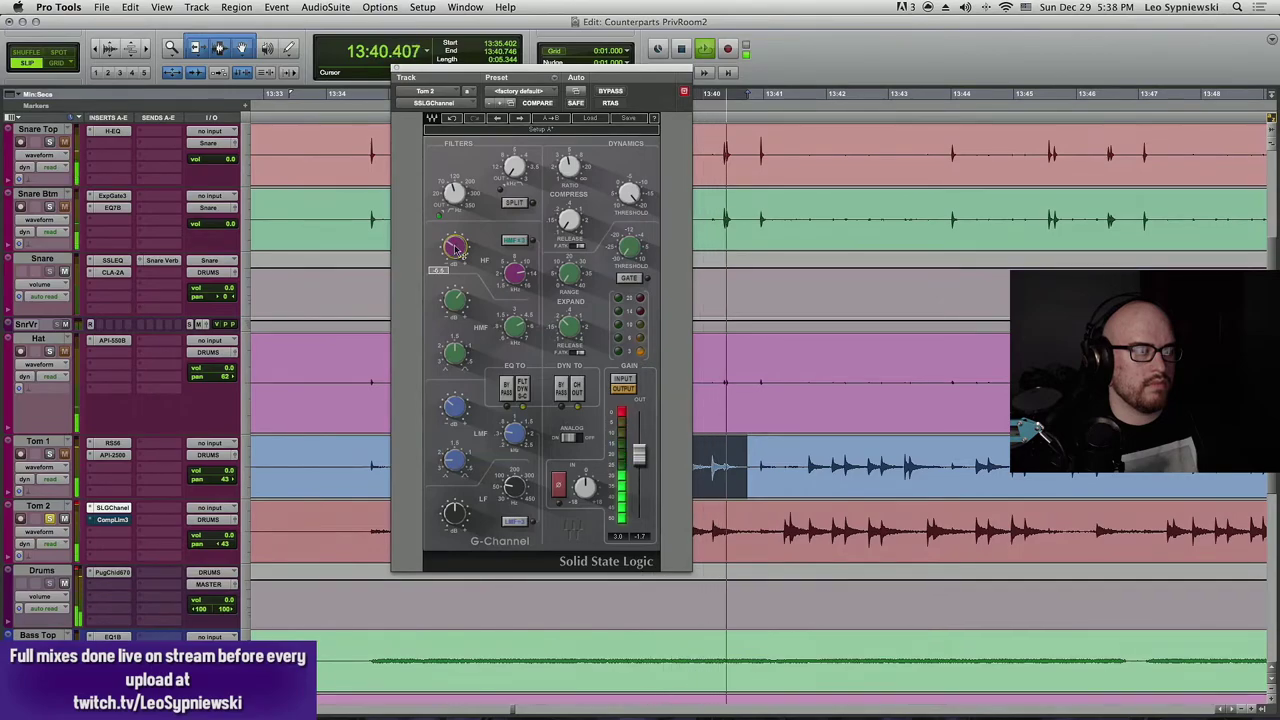
{"action": "key", "text": "space"}
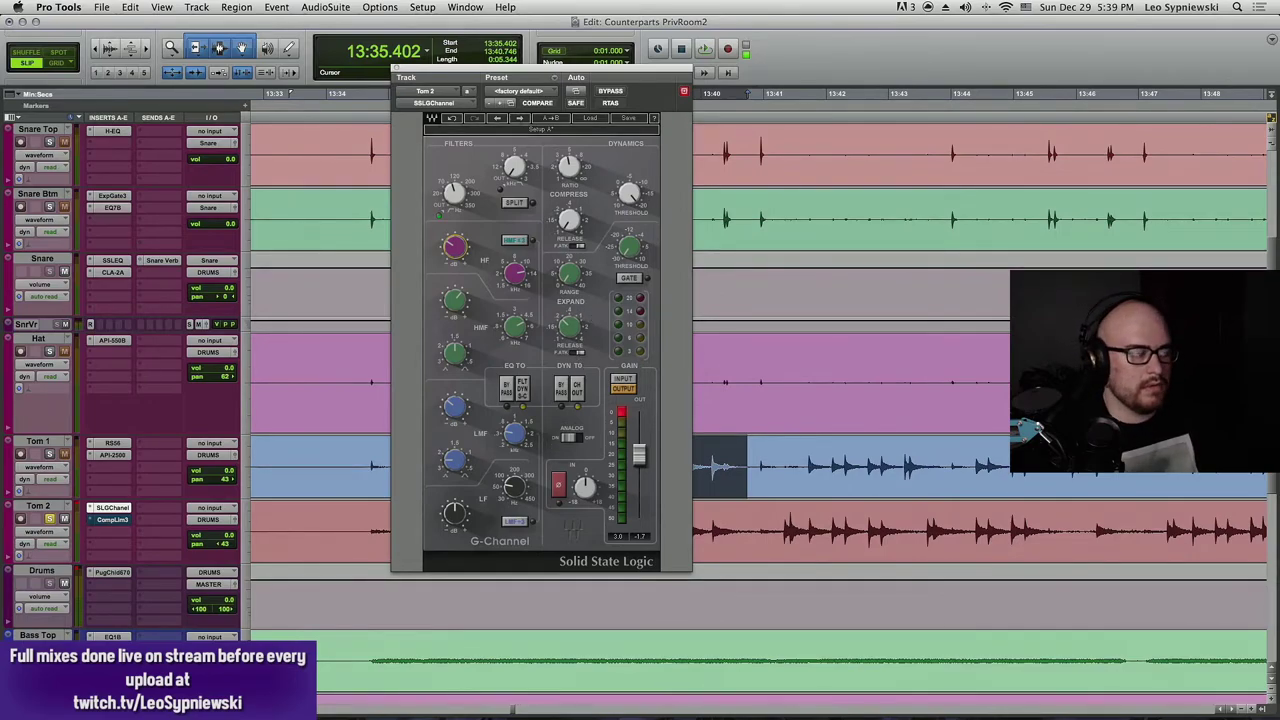
- Bring up Tom 2's Compressor/Limiter Dyn 3 settings (8:1 ratio, -9.6 dB threshold)
{"action": "left_click", "coordinate": [115, 520]}
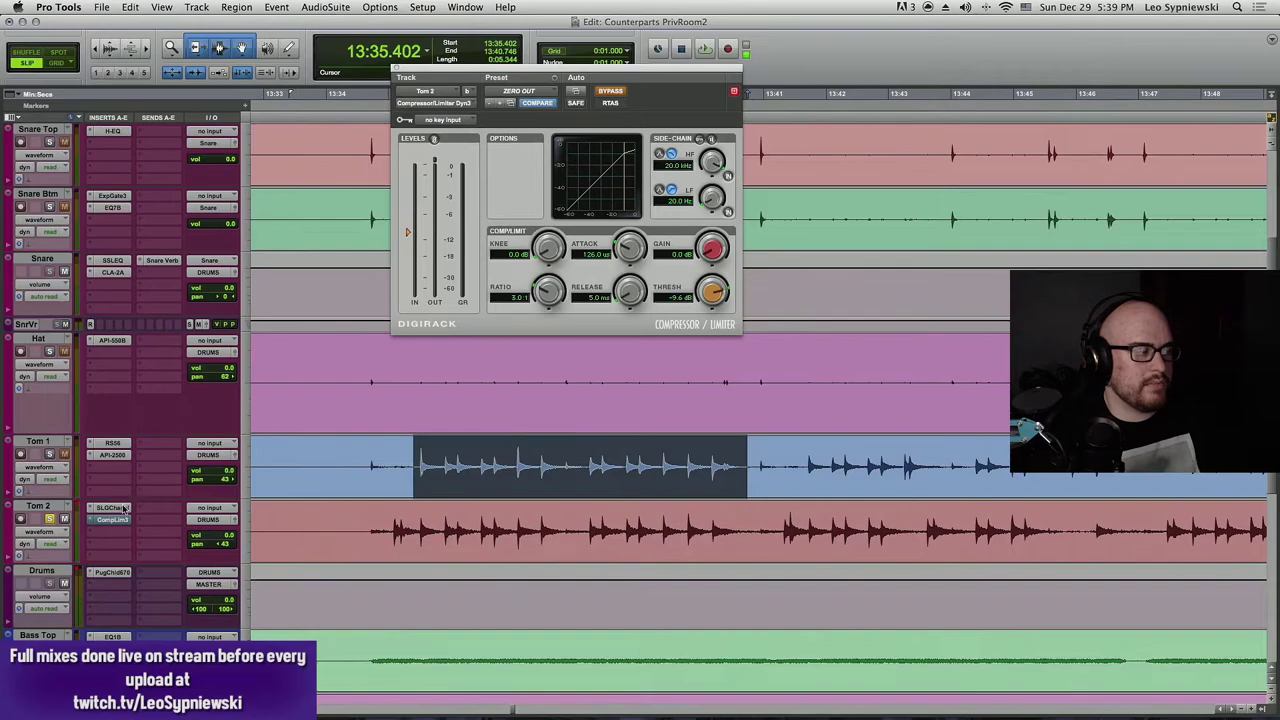
{"action": "left_click", "coordinate": [124, 507]}
{"action": "left_click", "coordinate": [115, 521]}
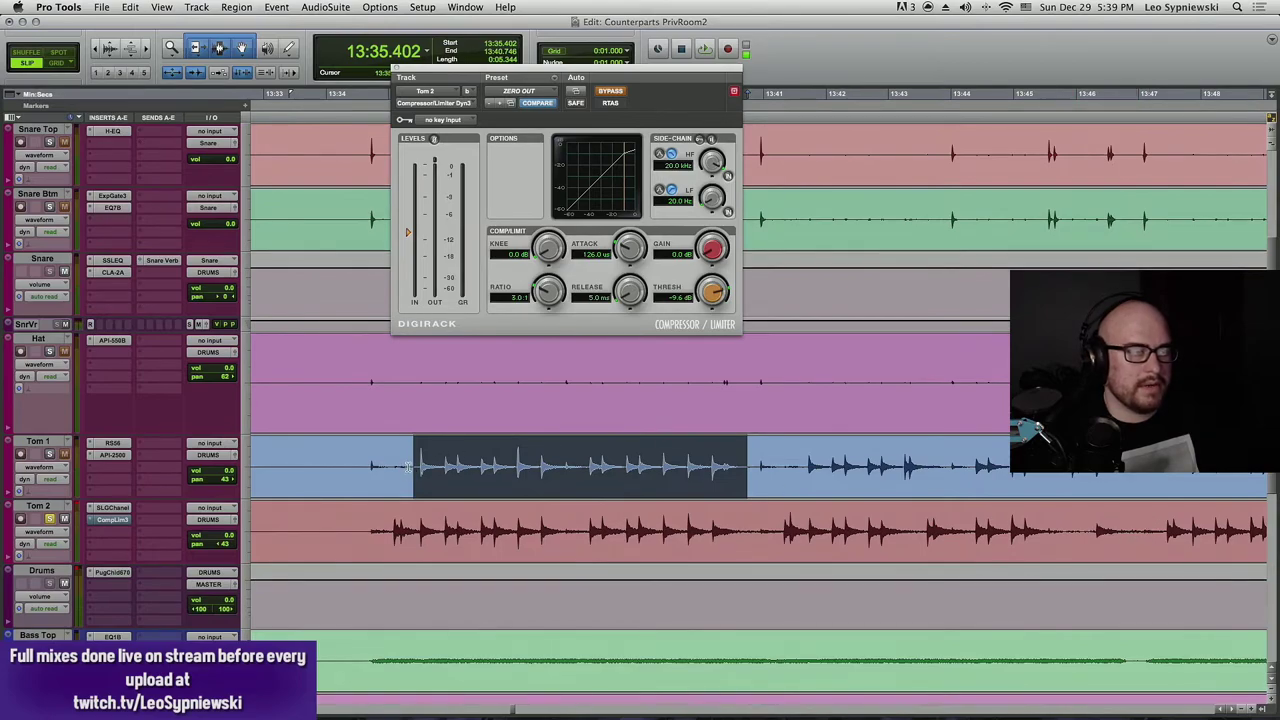
- Loop Tom 2 comparing the compressor bypassed and active, leaving it switched on
{"action": "left_click", "coordinate": [617, 94]}
{"action": "key", "text": "space"}
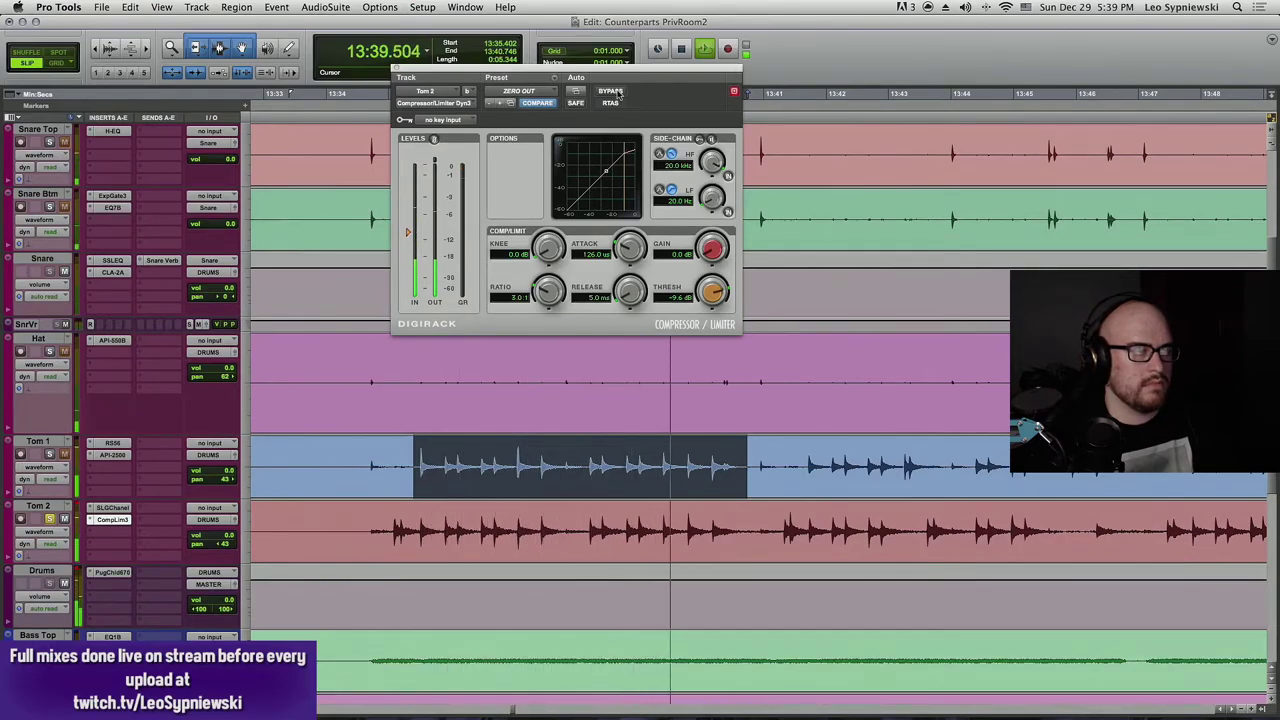
{"action": "left_click", "coordinate": [617, 94]}
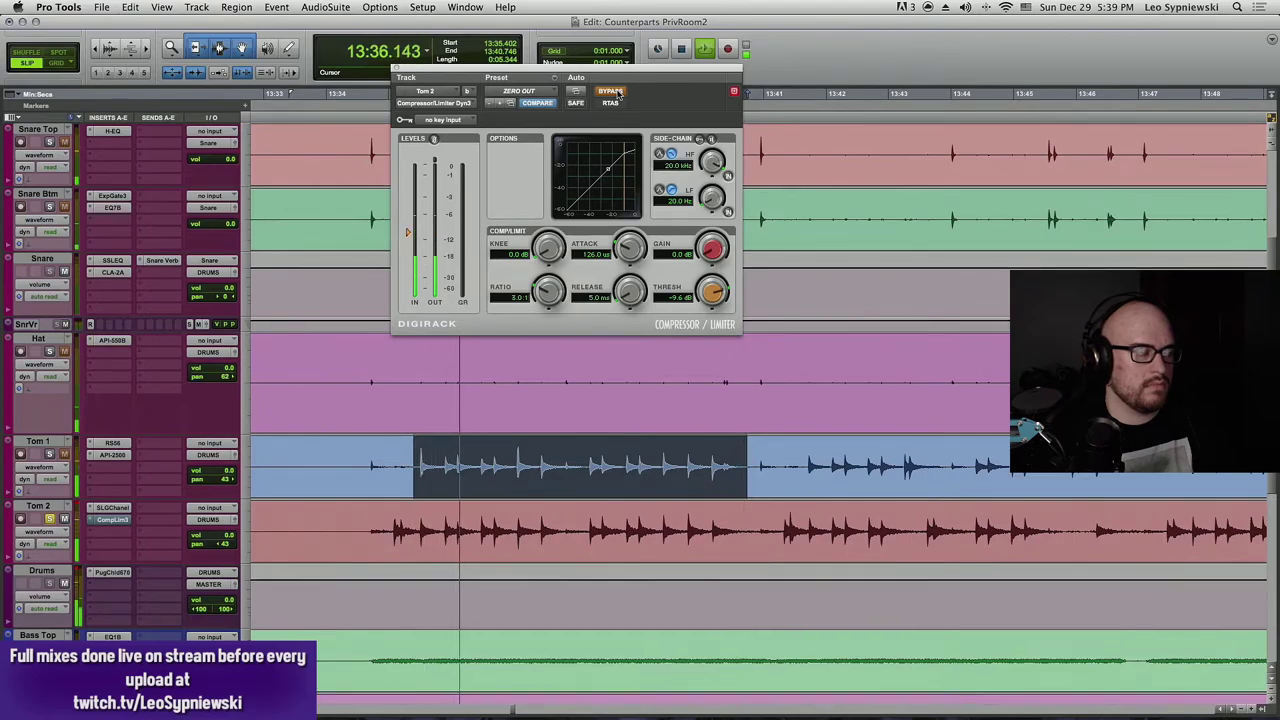
{"action": "left_click", "coordinate": [618, 94]}
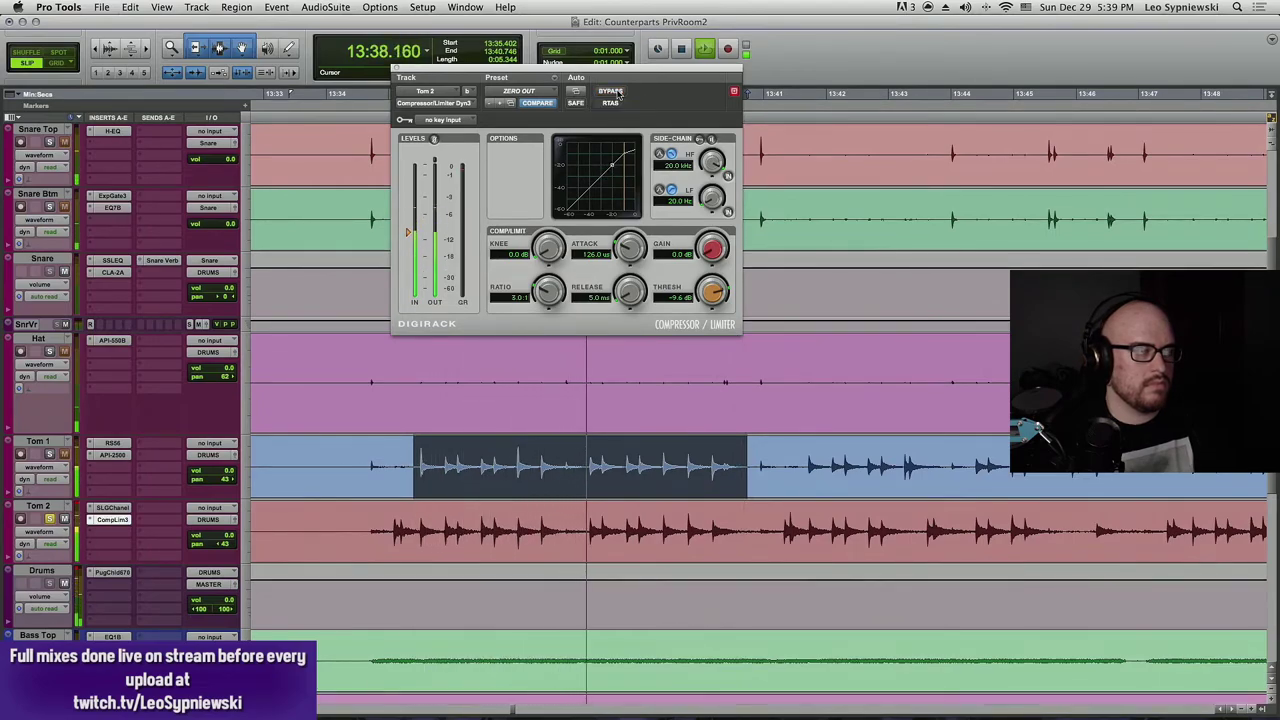
{"action": "key", "text": "space"}
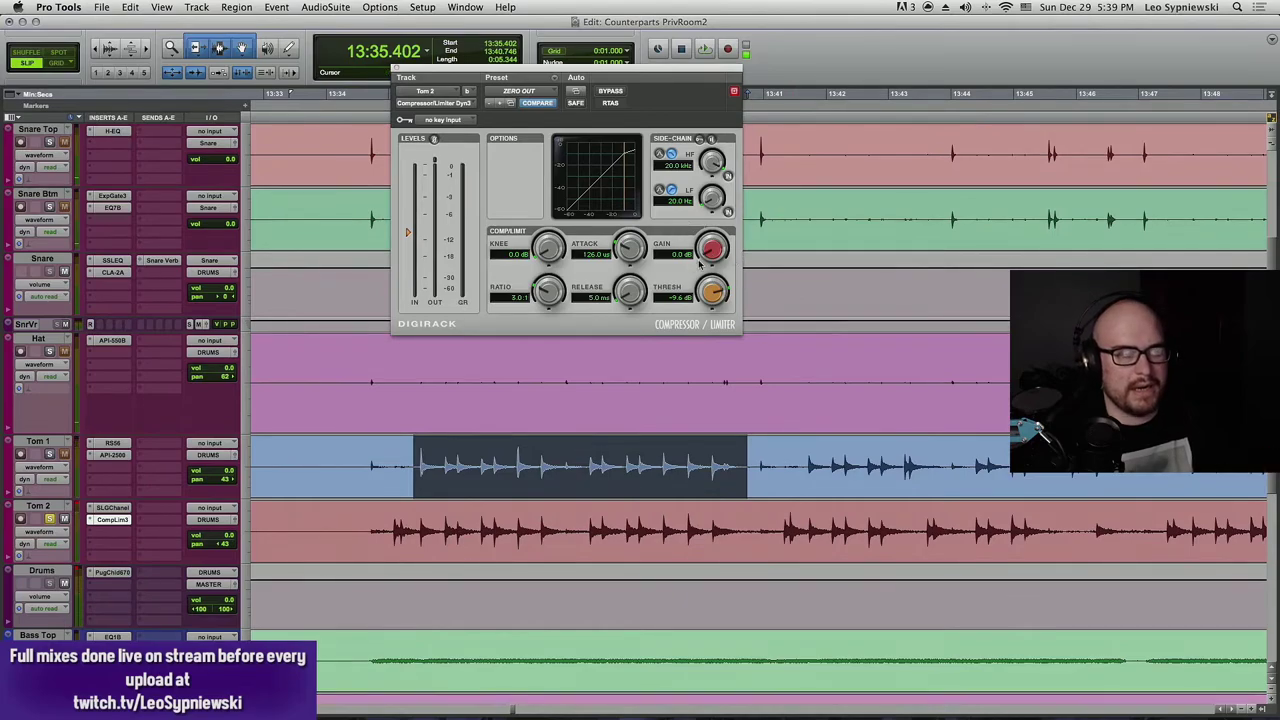
- Preview Tom 1 from 13:59.472, then move the edit point back to 13:34.976
{"action": "left_click", "coordinate": [800, 446]}
{"action": "key", "text": "r"}
{"action": "key", "text": "r"}
{"action": "key", "text": "t"}
{"action": "key", "text": "t"}
{"action": "key", "text": "t"}
{"action": "key", "text": "t"}
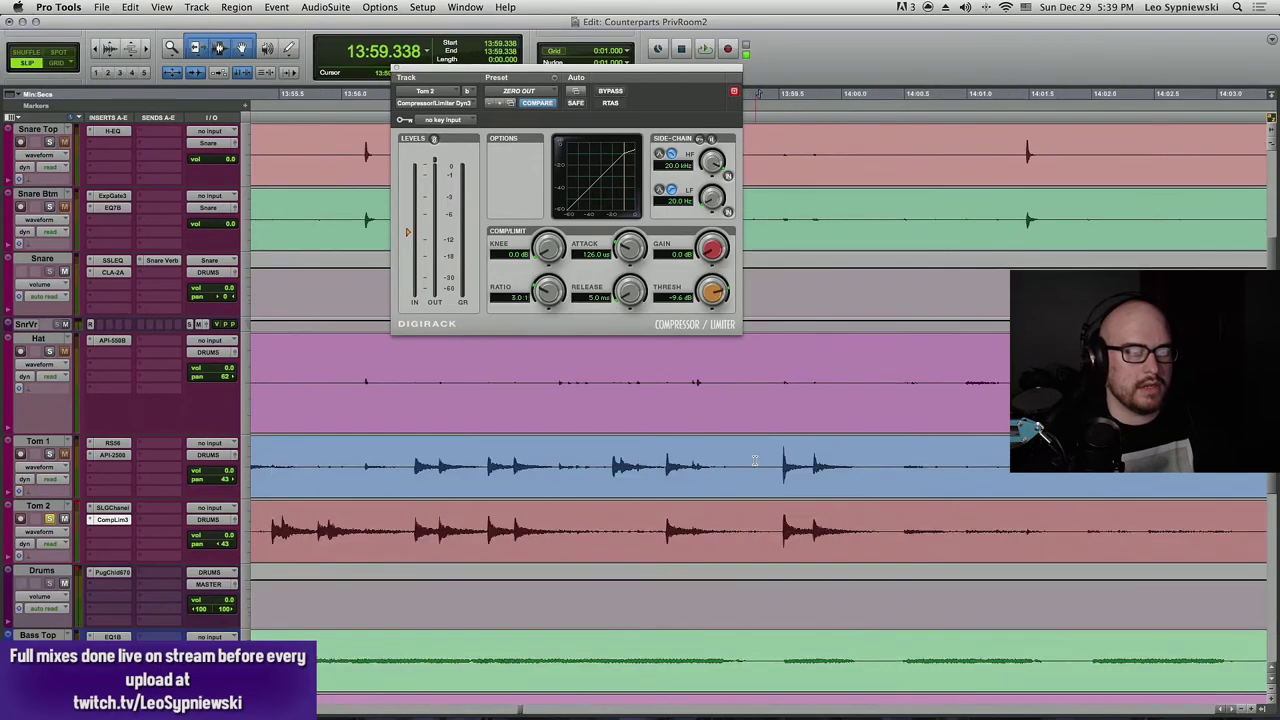
{"action": "left_click", "coordinate": [775, 456]}
{"action": "key", "text": "space"}
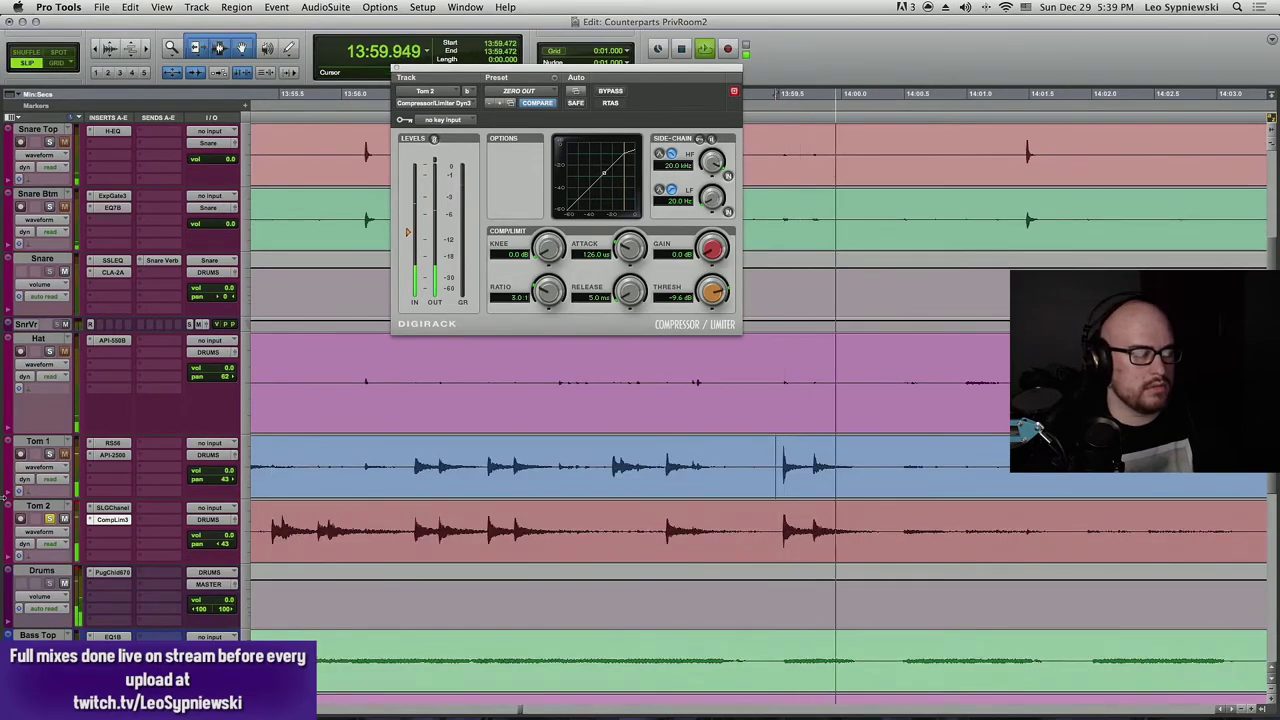
{"action": "key", "text": "space"}
{"action": "key", "text": "r"}
{"action": "key", "text": "r"}
{"action": "key", "text": "r"}
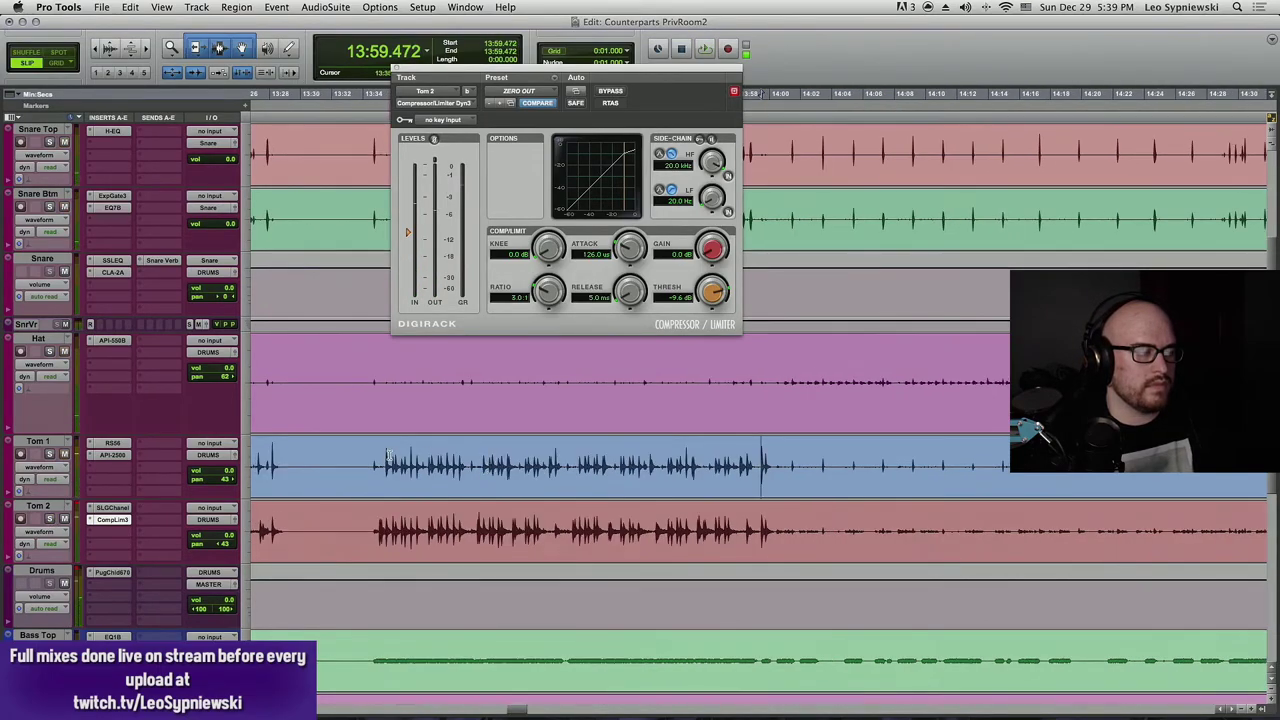
{"action": "left_click", "coordinate": [378, 456]}
- Solo Tom 1 and Tom 2 and compare them with all plugins bypassed and active
{"action": "left_click_drag", "start_coordinate": [37, 508], "coordinate": [110, 441]}
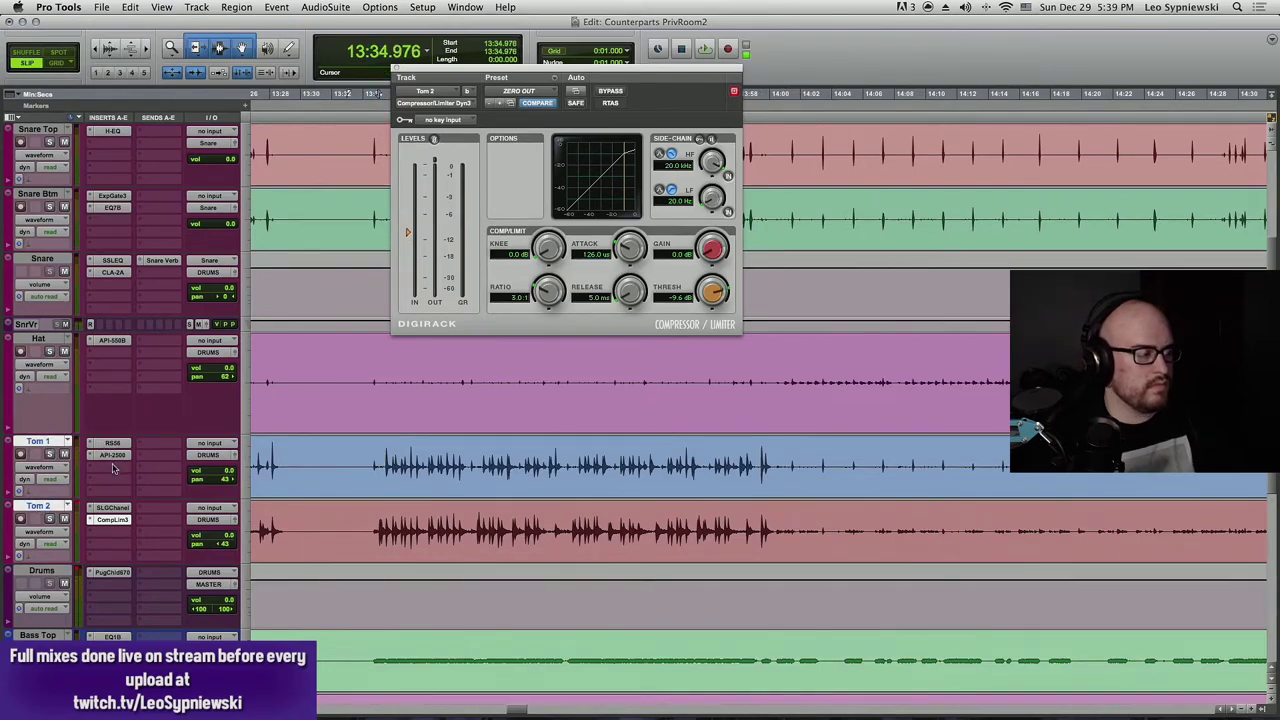
{"action": "left_click", "coordinate": [112, 455], "text": "super"}
{"action": "key", "text": "space"}
{"action": "key", "text": "shift+s"}
{"action": "left_click", "coordinate": [113, 455], "text": "super"}
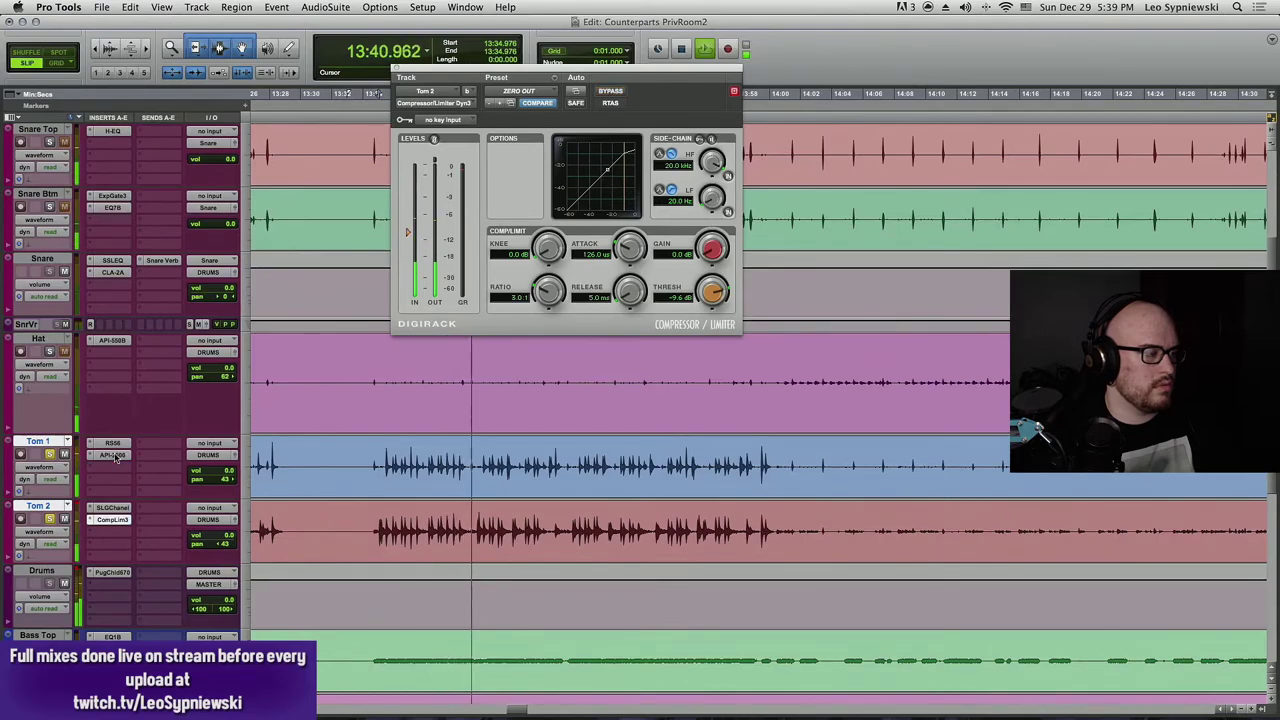
{"action": "left_click", "coordinate": [114, 444], "text": "shift+super"}
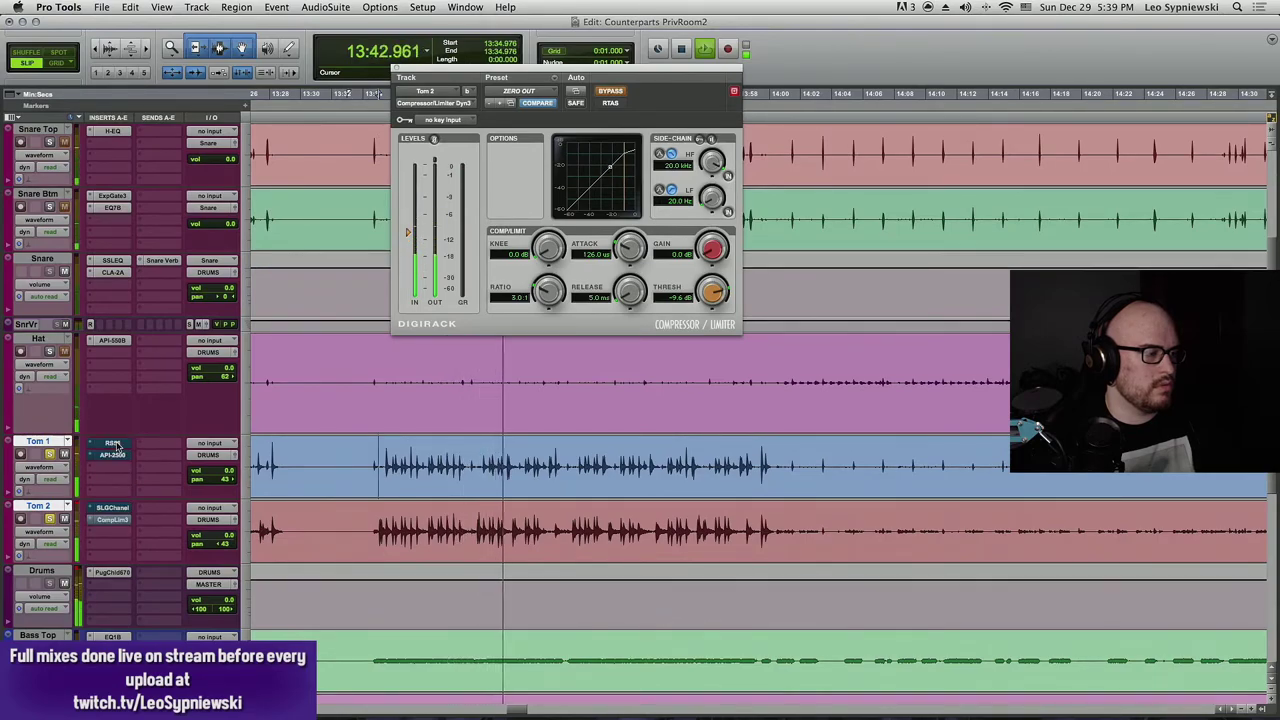
{"action": "left_click", "coordinate": [115, 448], "text": "shift+super"}
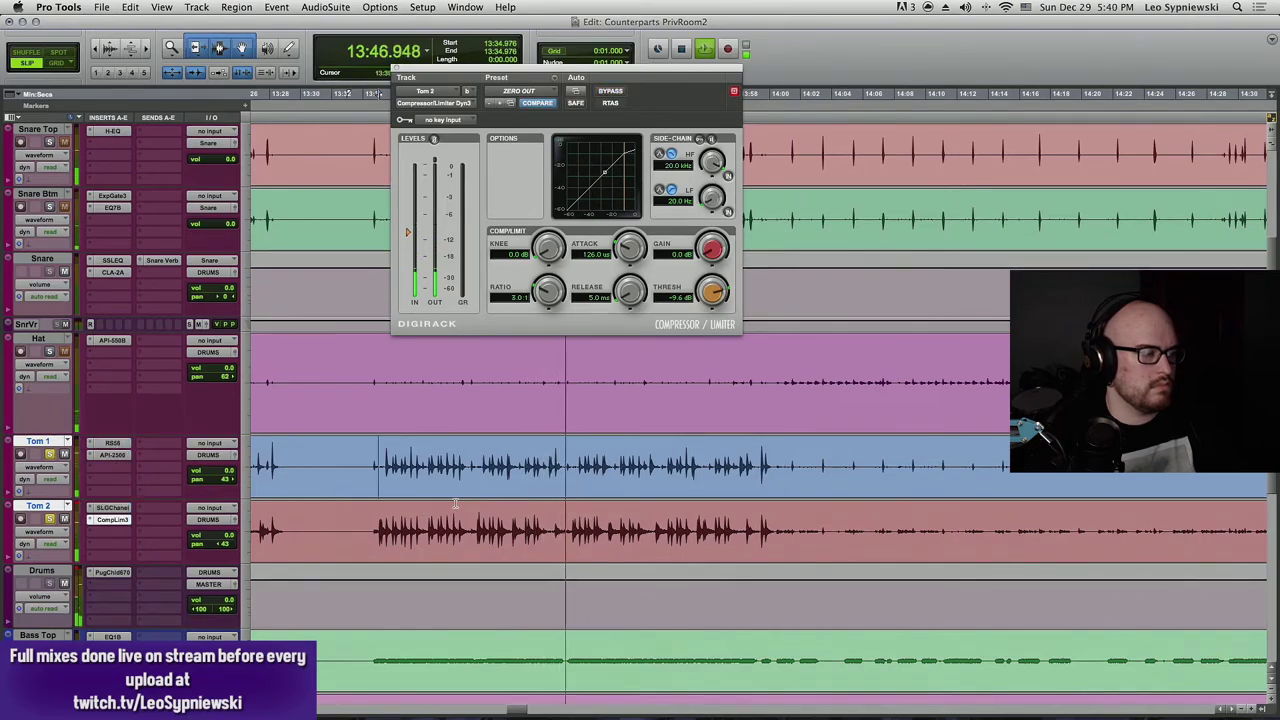
{"action": "key", "text": "space"}
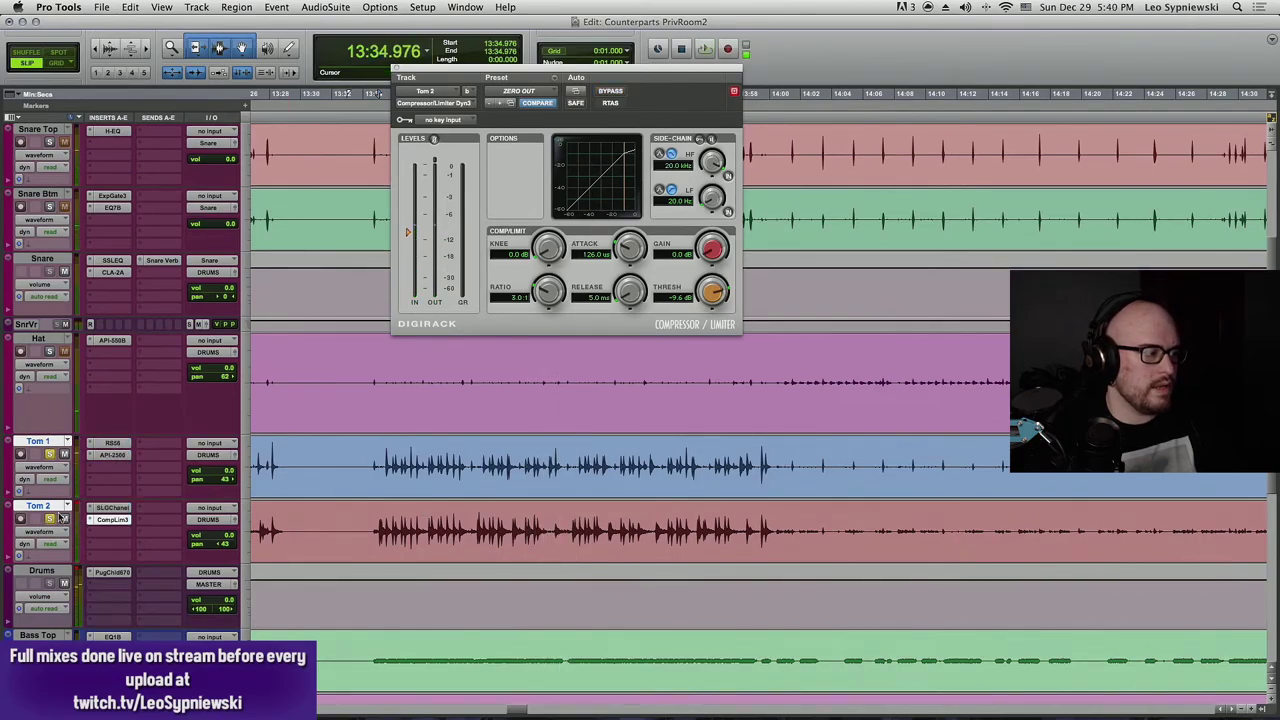
- Play the toms from 15:09.386 and close the compressor window
{"action": "key", "text": "r"}
{"action": "key", "text": "r"}
{"action": "key", "text": "r"}
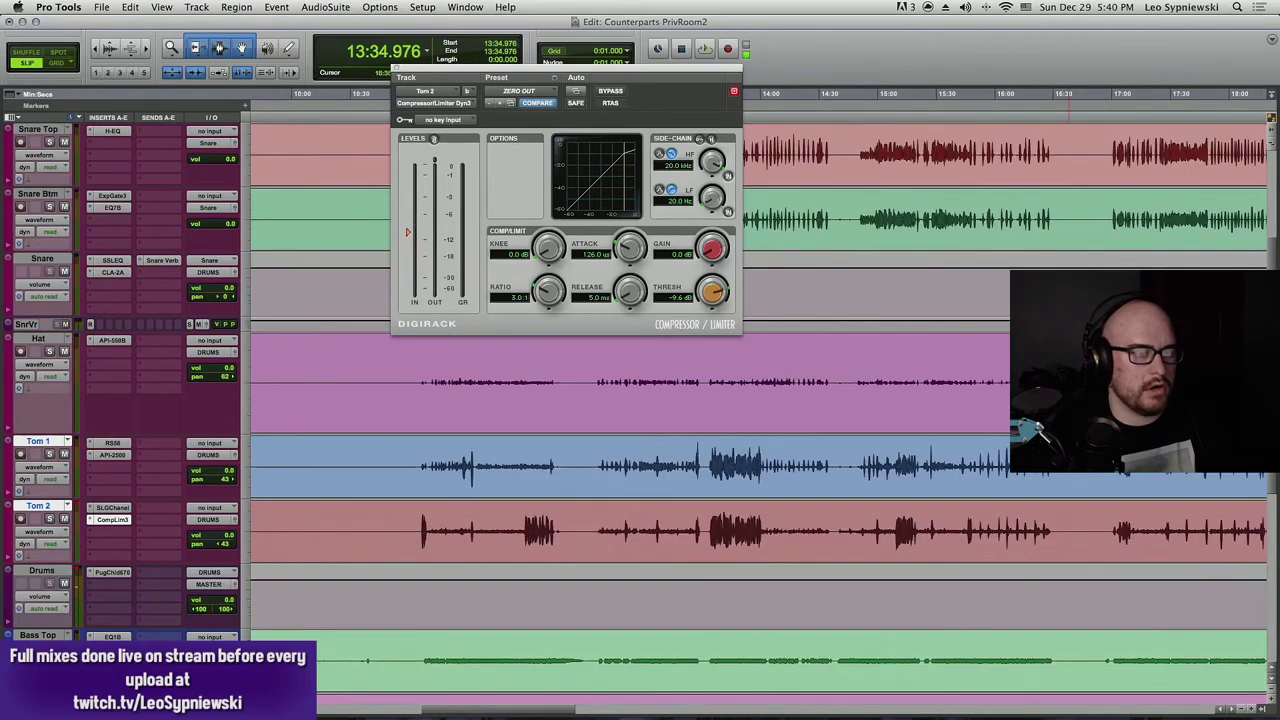
{"action": "left_click", "coordinate": [912, 450]}
{"action": "key", "text": "t"}
{"action": "key", "text": "t"}
{"action": "key", "text": "t"}
{"action": "key", "text": "t"}
{"action": "key", "text": "t"}
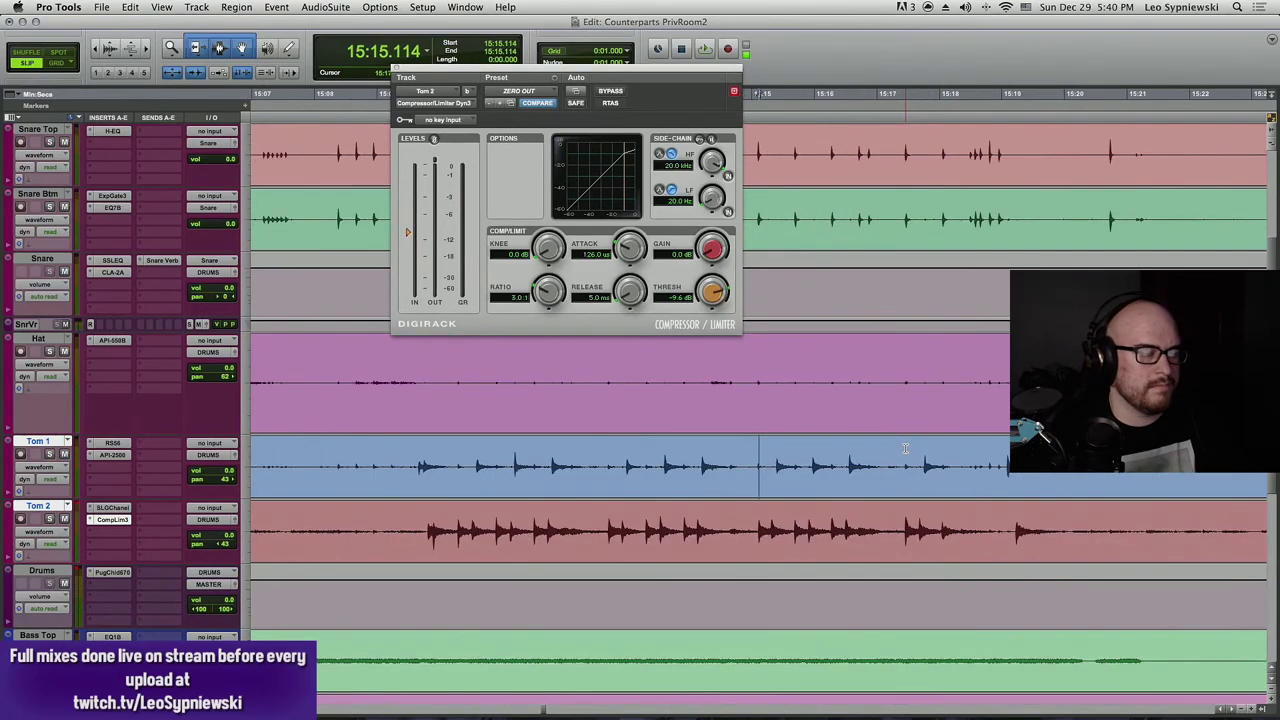
{"action": "left_click", "coordinate": [400, 456]}
{"action": "key", "text": "space"}
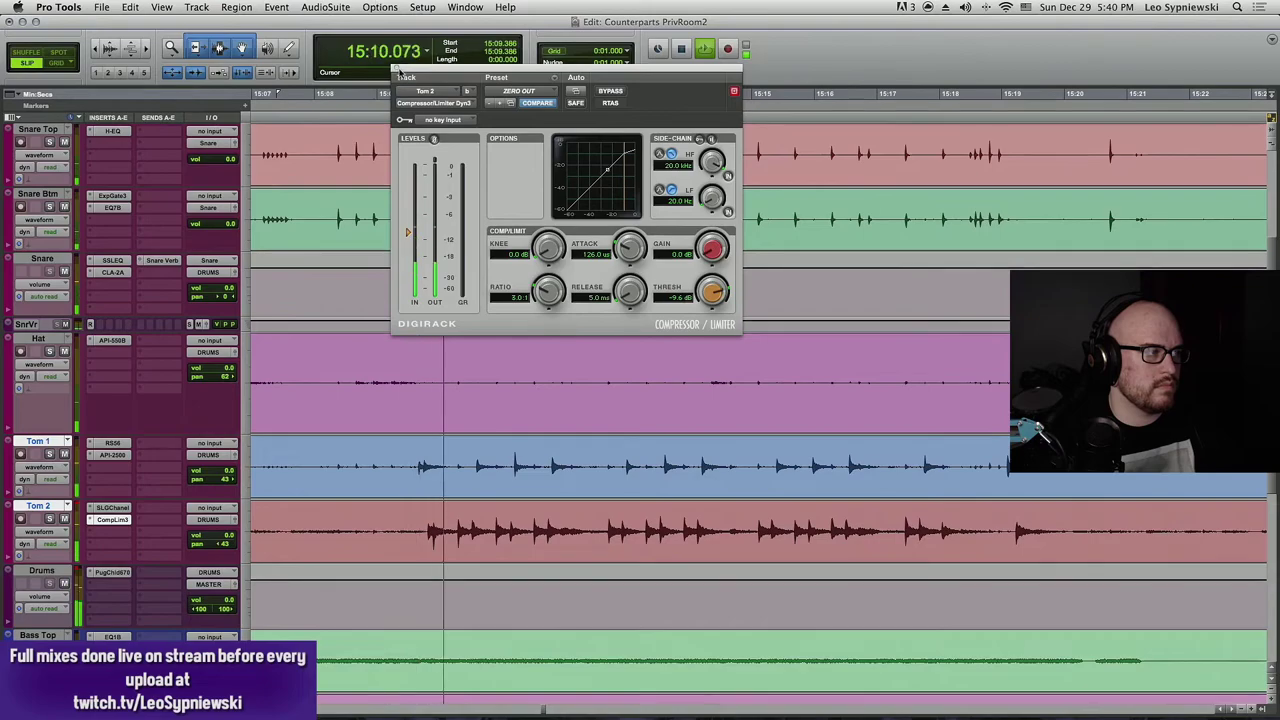
{"action": "left_click", "coordinate": [395, 70]}
- Scroll up and down the track list while the drums play from 15:09.386
{"action": "scroll", "coordinate": [684, 345], "scroll_direction": "up", "scroll_amount": 3}
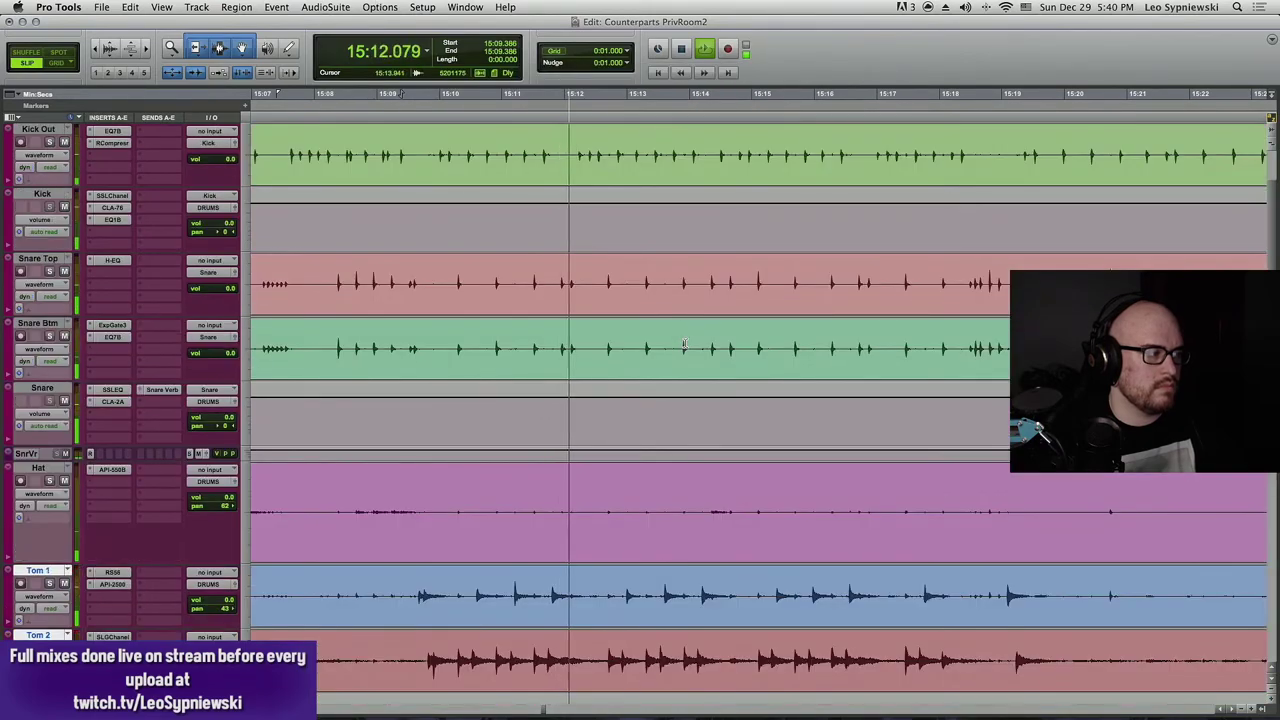
{"action": "scroll", "coordinate": [684, 345], "scroll_direction": "down", "scroll_amount": 3}
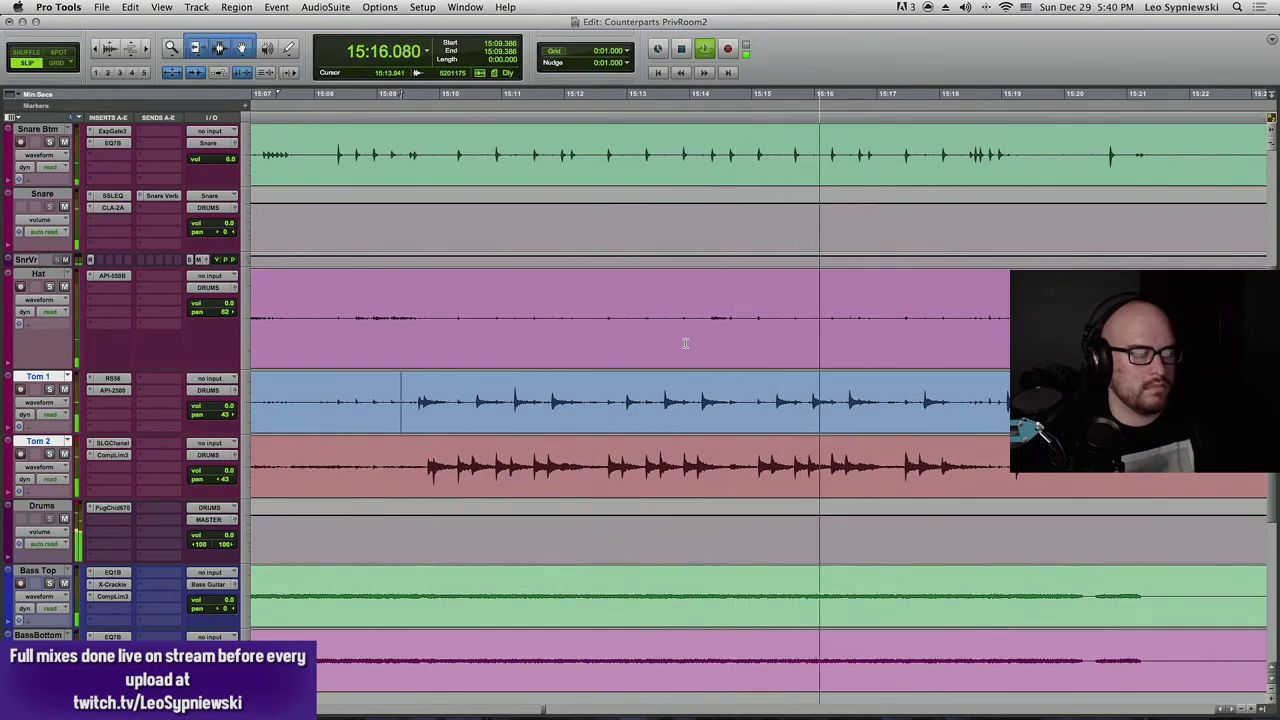
{"action": "scroll", "coordinate": [685, 343], "scroll_direction": "up", "scroll_amount": 2}
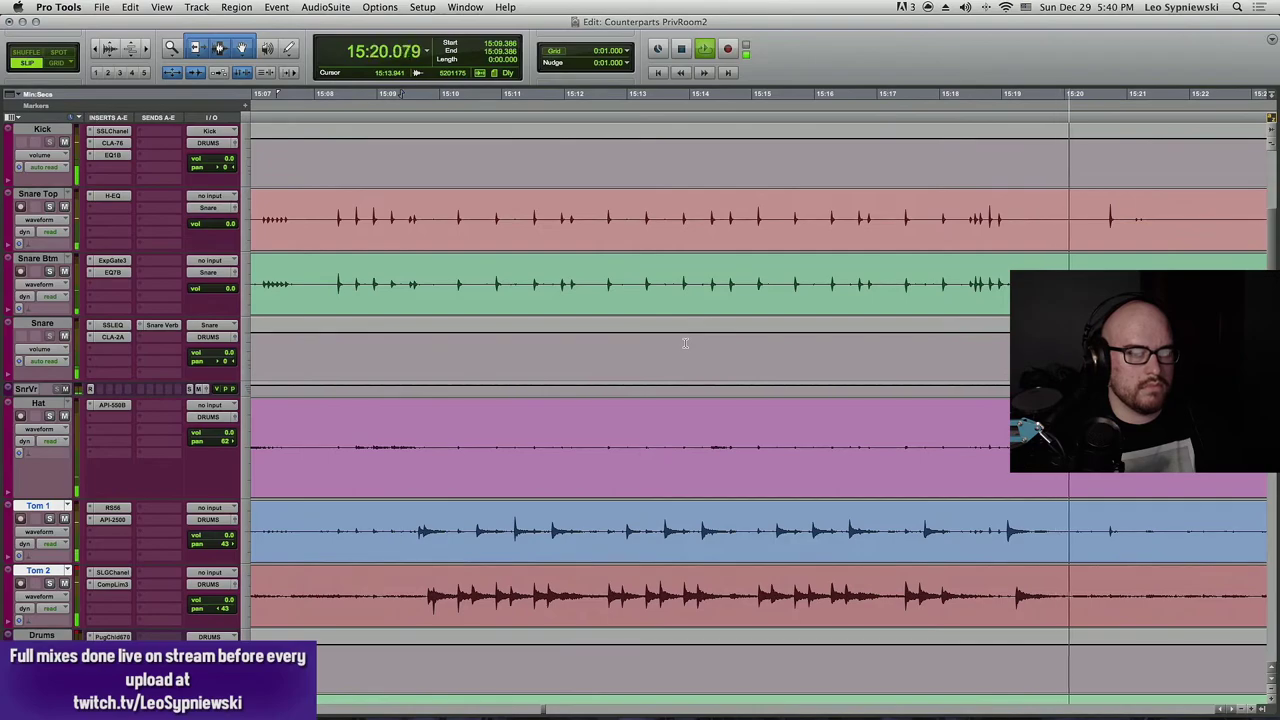
{"action": "key", "text": "space"}
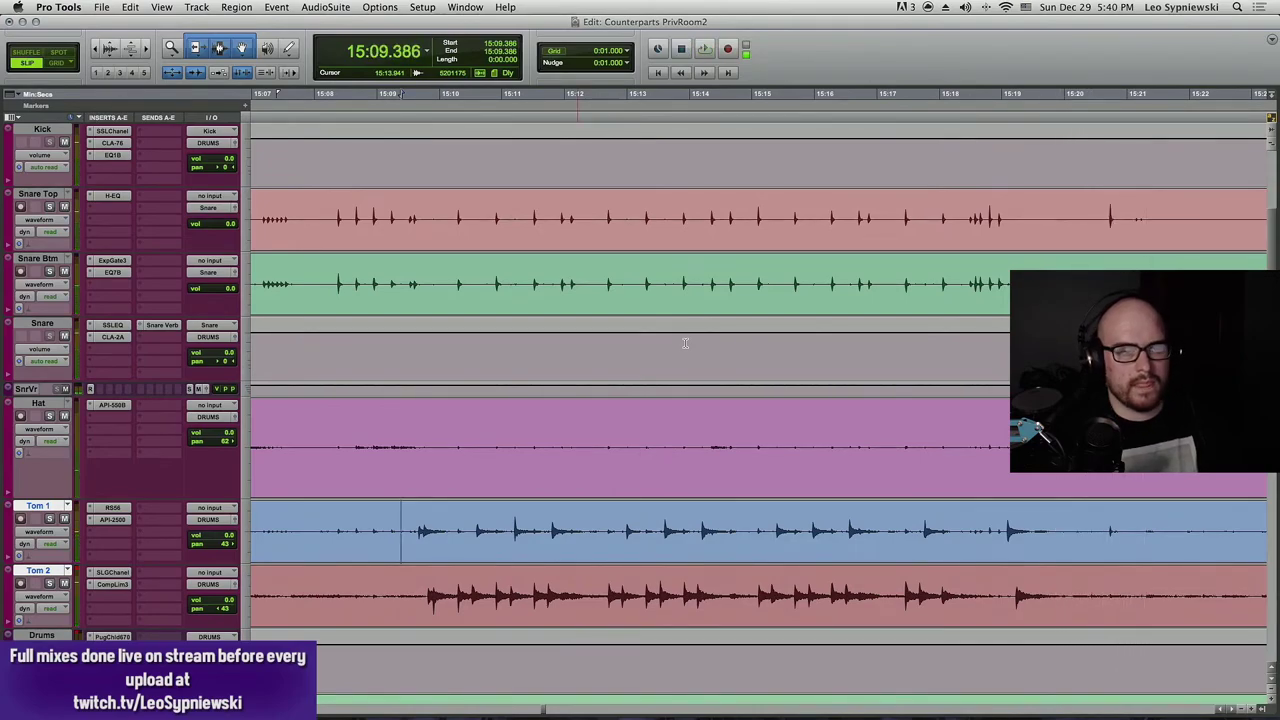